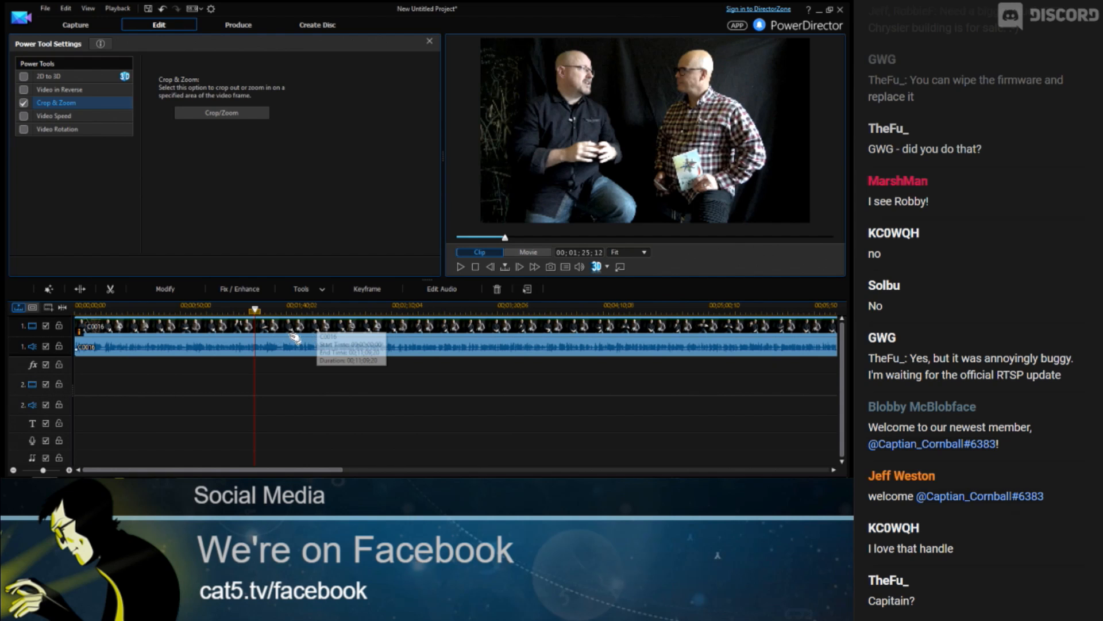
Open the Crop/Zoom power tool editor for the interview clip
left_click(319, 291)
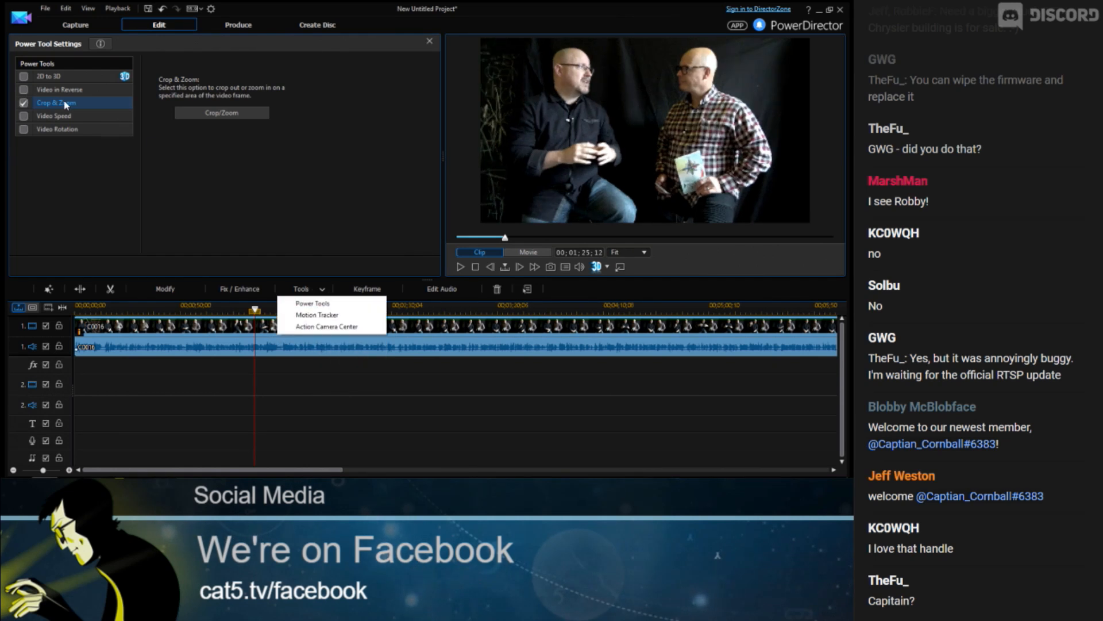
left_click(24, 103)
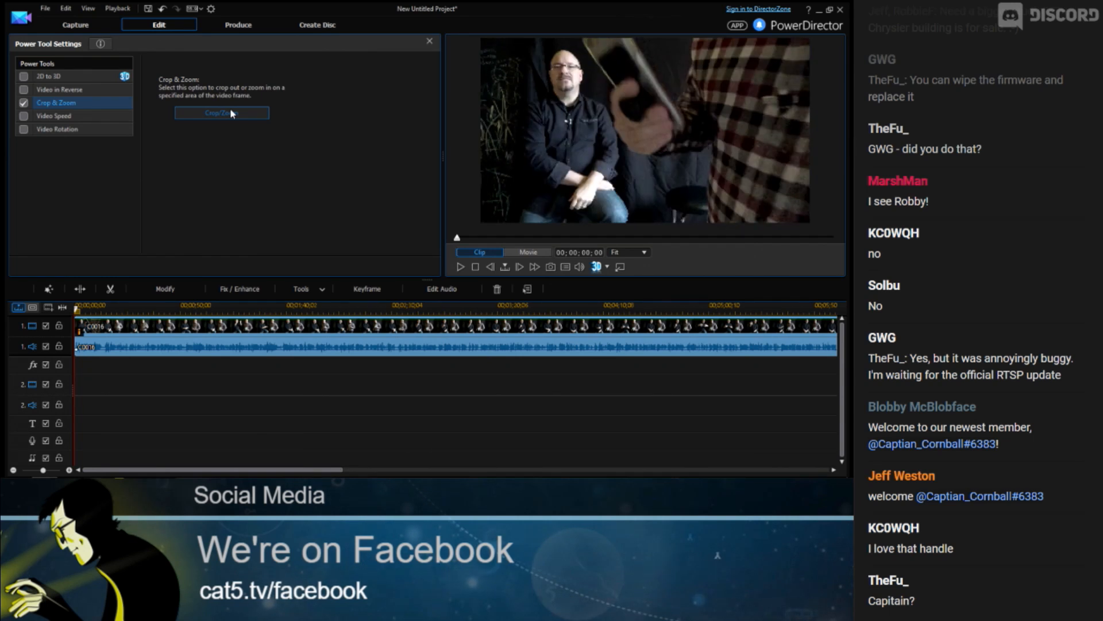
left_click(230, 112)
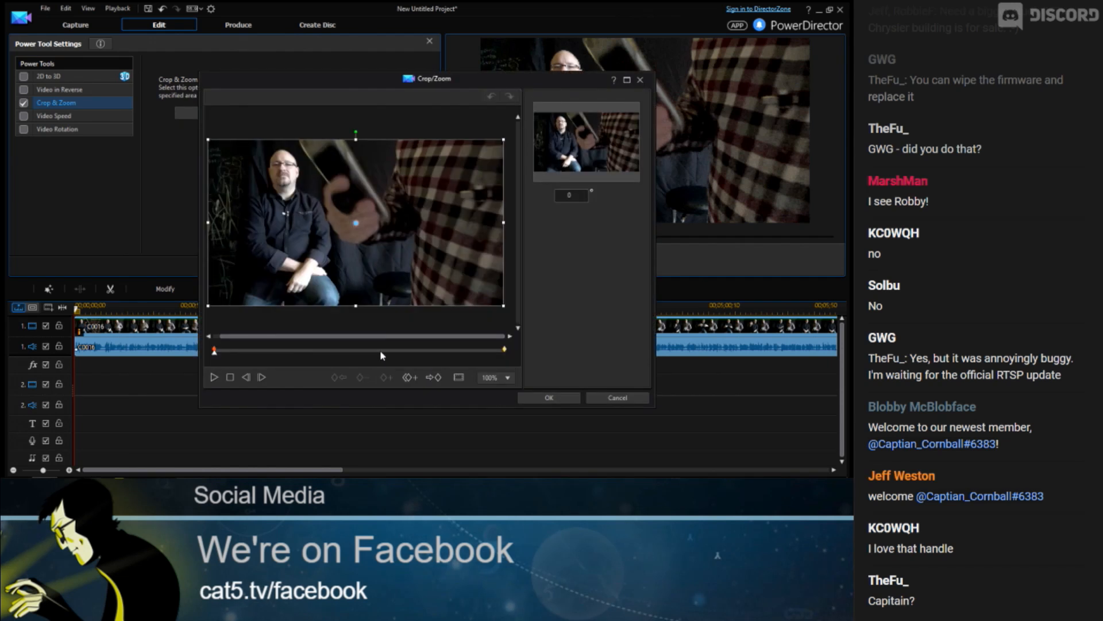
Add a crop keyframe near the middle of the clip and shift the crop frame slightly upward
left_click(381, 350)
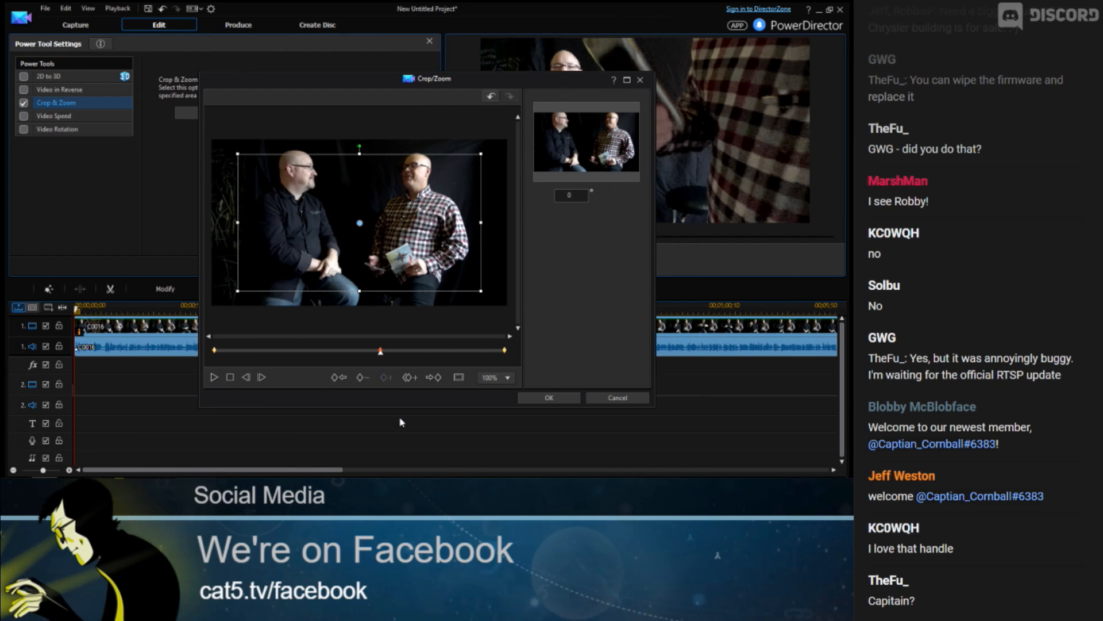
left_click_drag(360, 222, 358, 216)
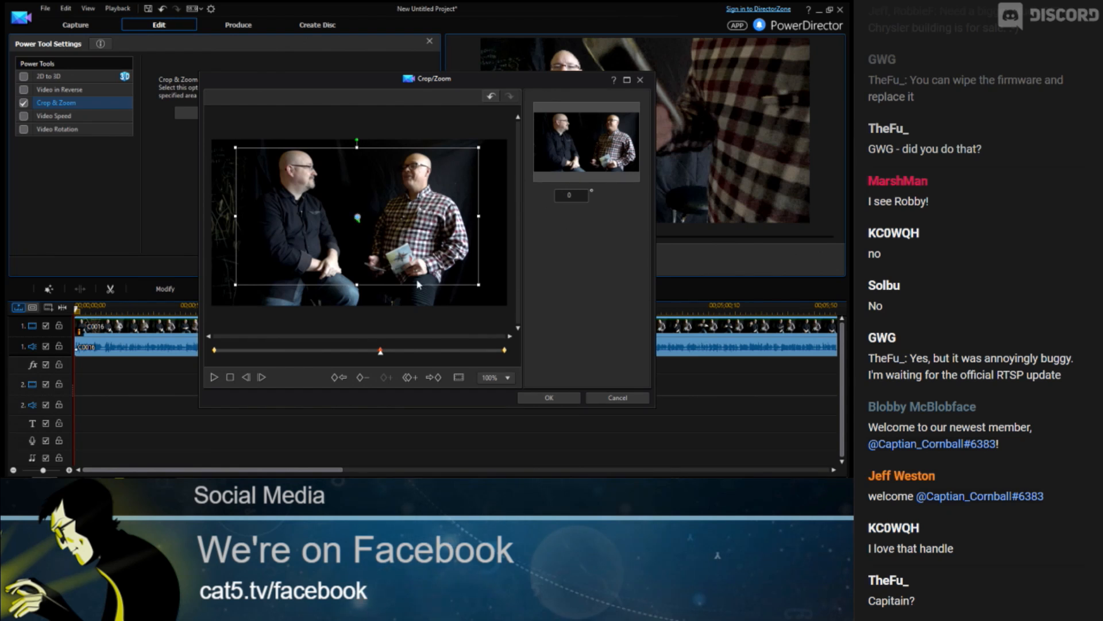
Go to the first keyframe and duplicate the next keyframe's crop onto it
left_click(340, 374)
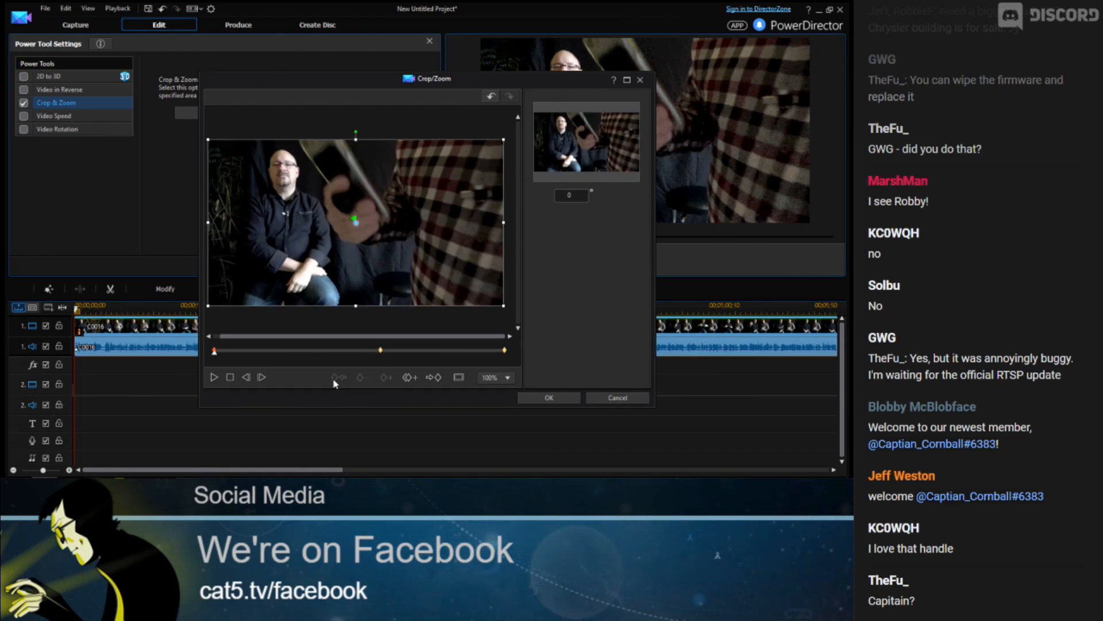
left_click(410, 377)
left_click(437, 396)
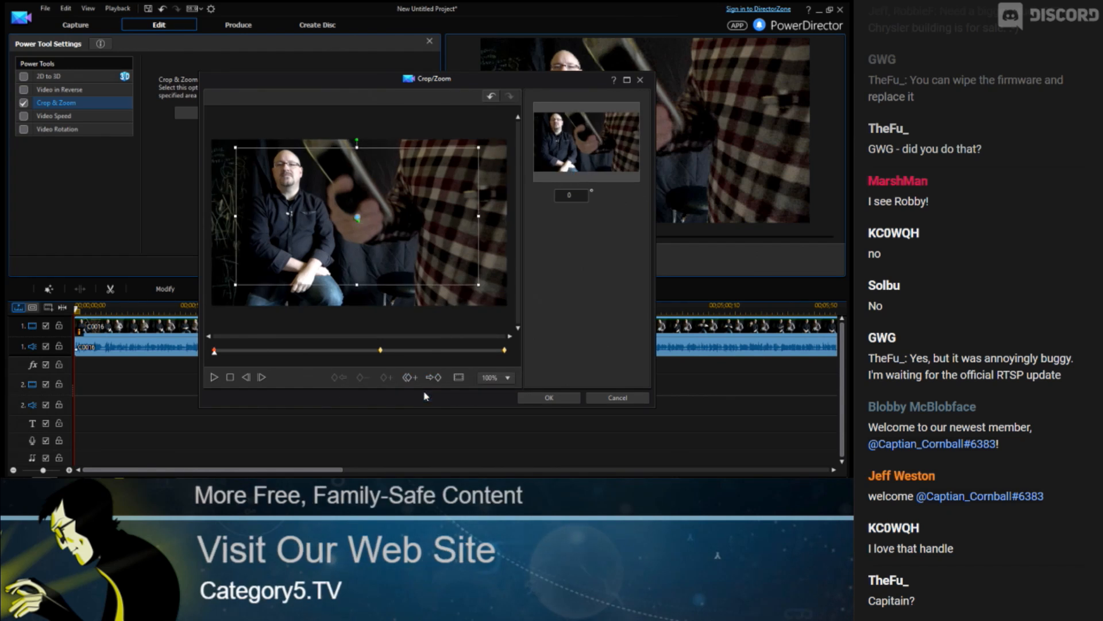
Go to the last keyframe and apply Duplicate Previous Keyframe so it uses the same crop
left_click(428, 378)
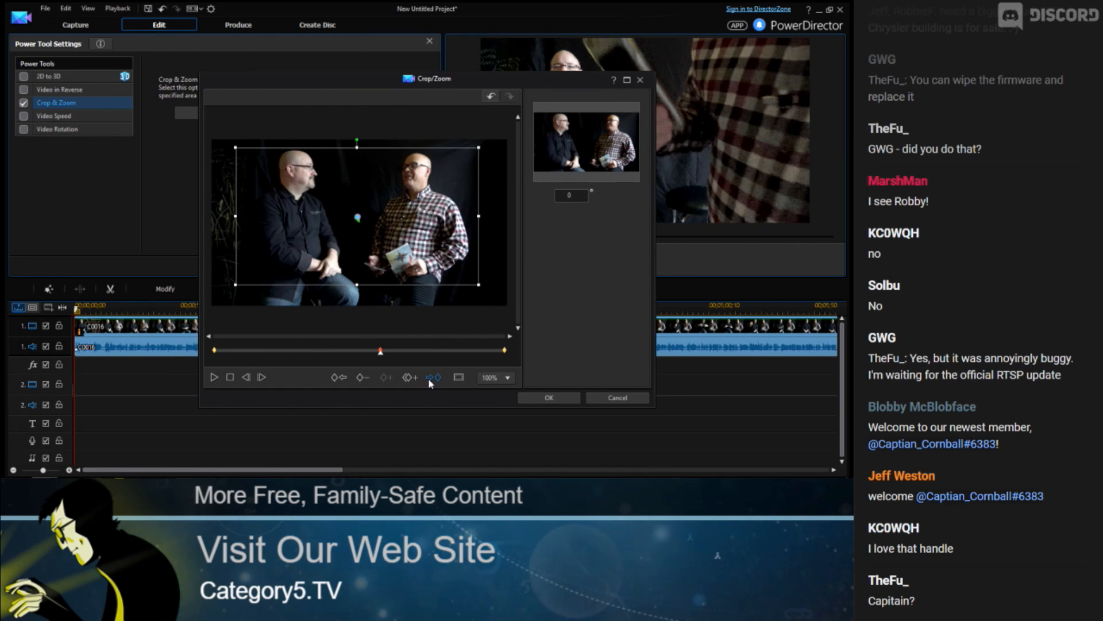
left_click(429, 378)
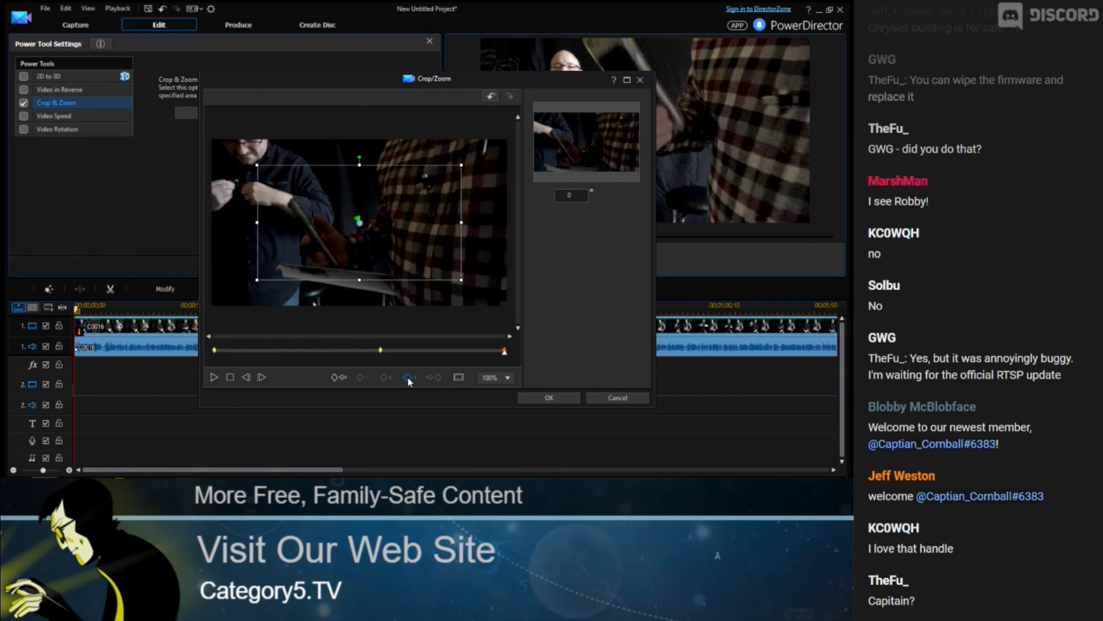
left_click(409, 377)
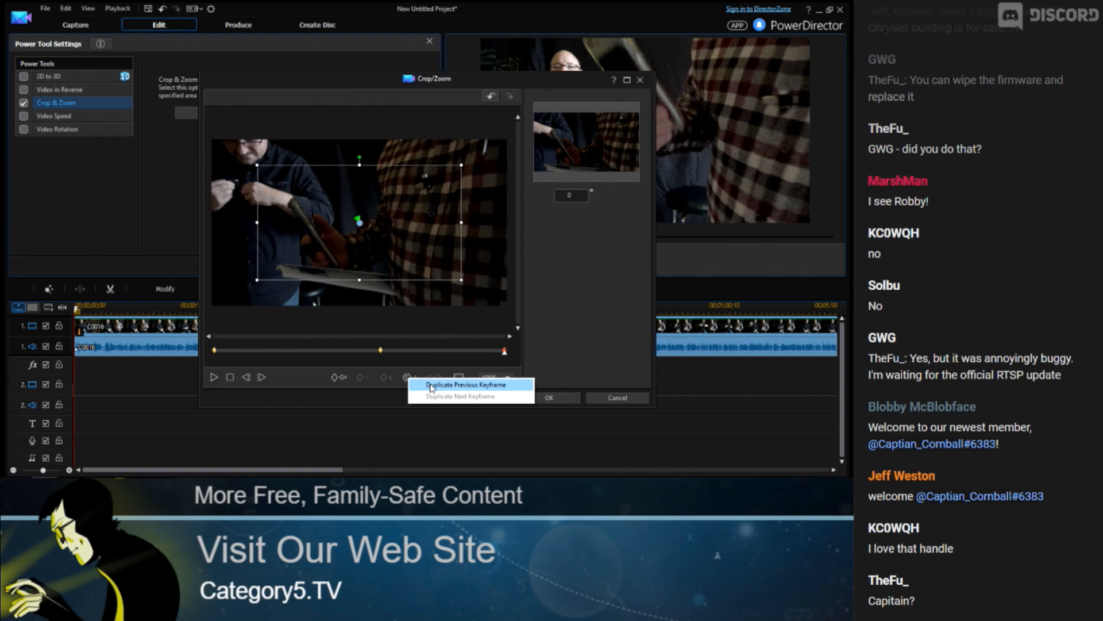
left_click(428, 385)
left_click(413, 377)
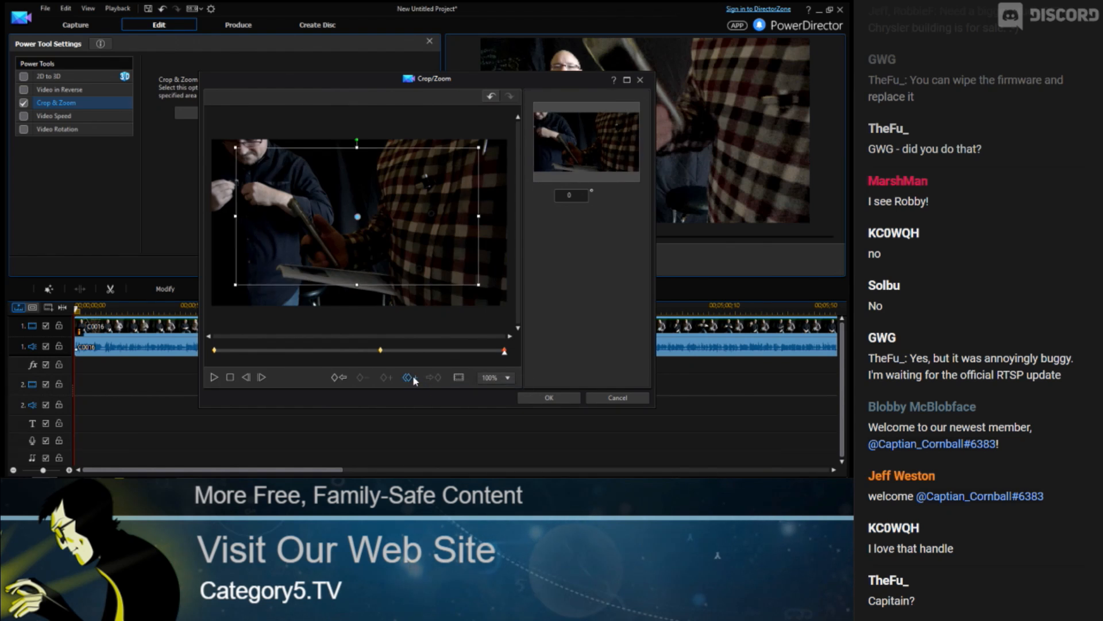
Step through the keyframes and scrub the clip to review the crop at different points
left_click(338, 379)
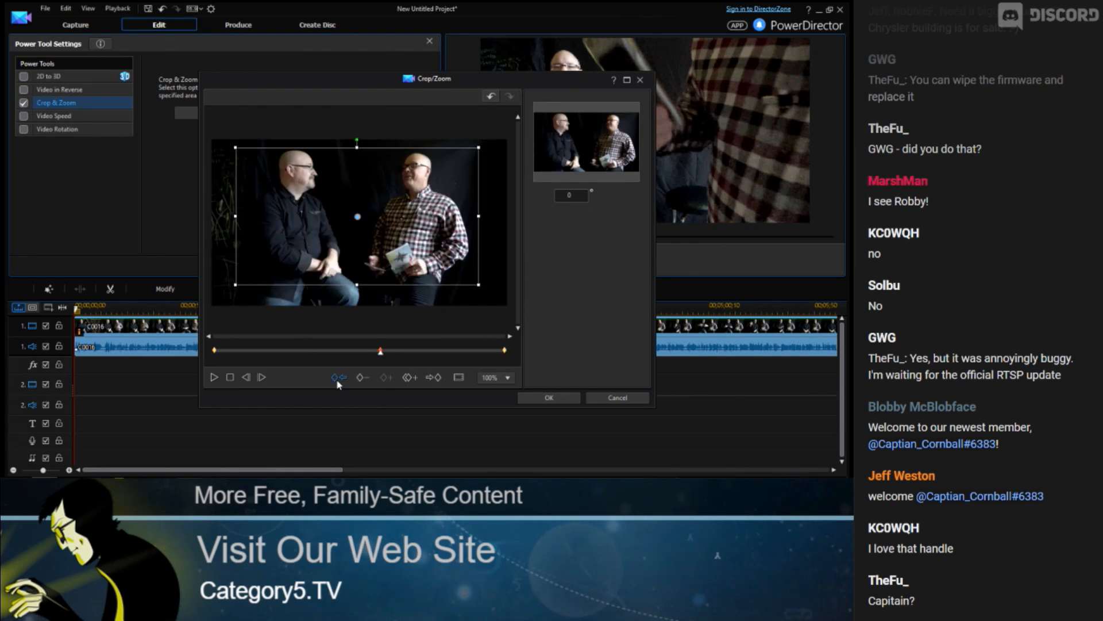
left_click(338, 379)
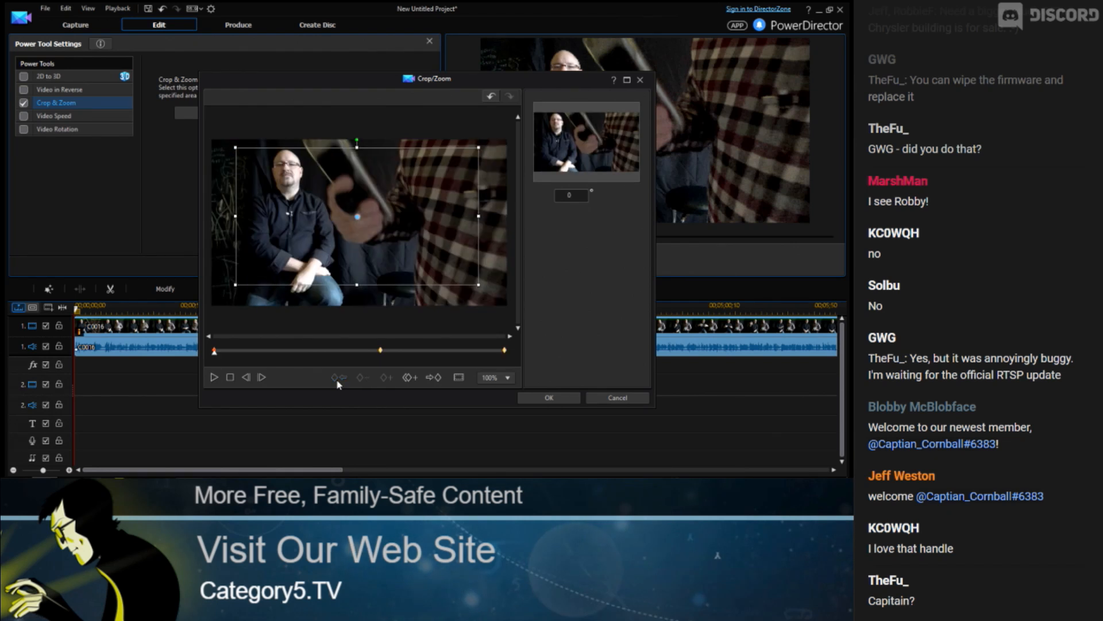
left_click(435, 379)
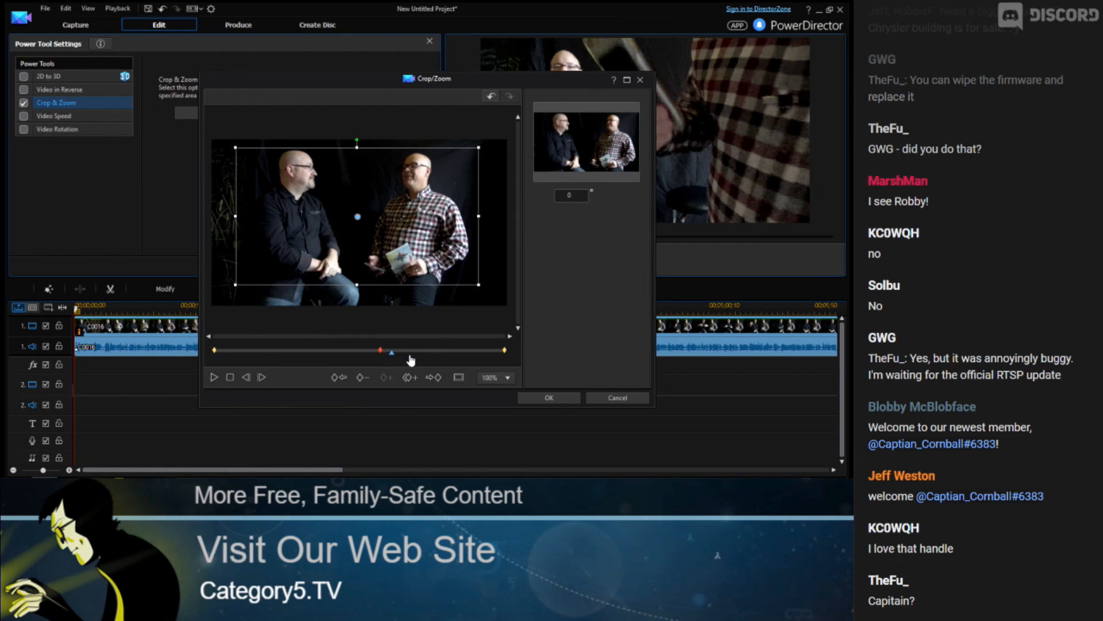
left_click(410, 355)
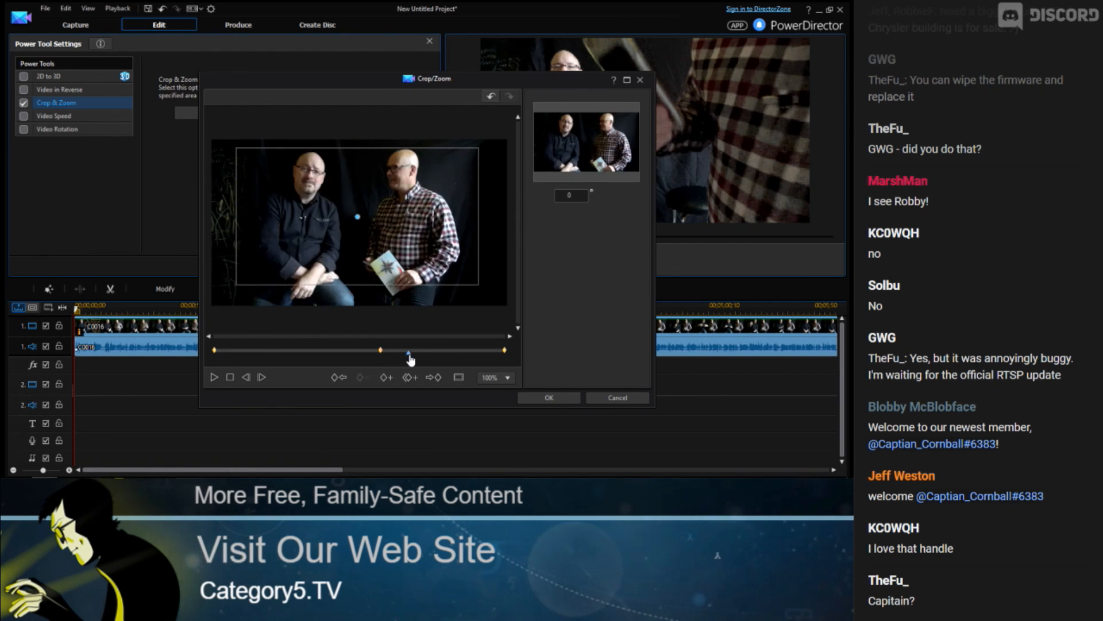
left_click(455, 350)
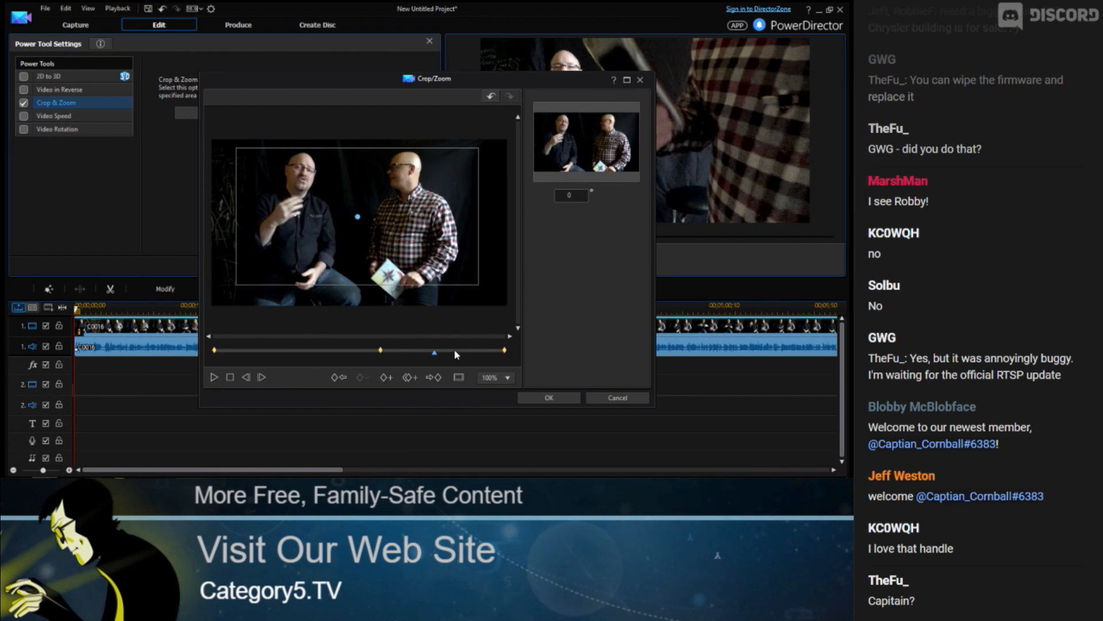
left_click(456, 350)
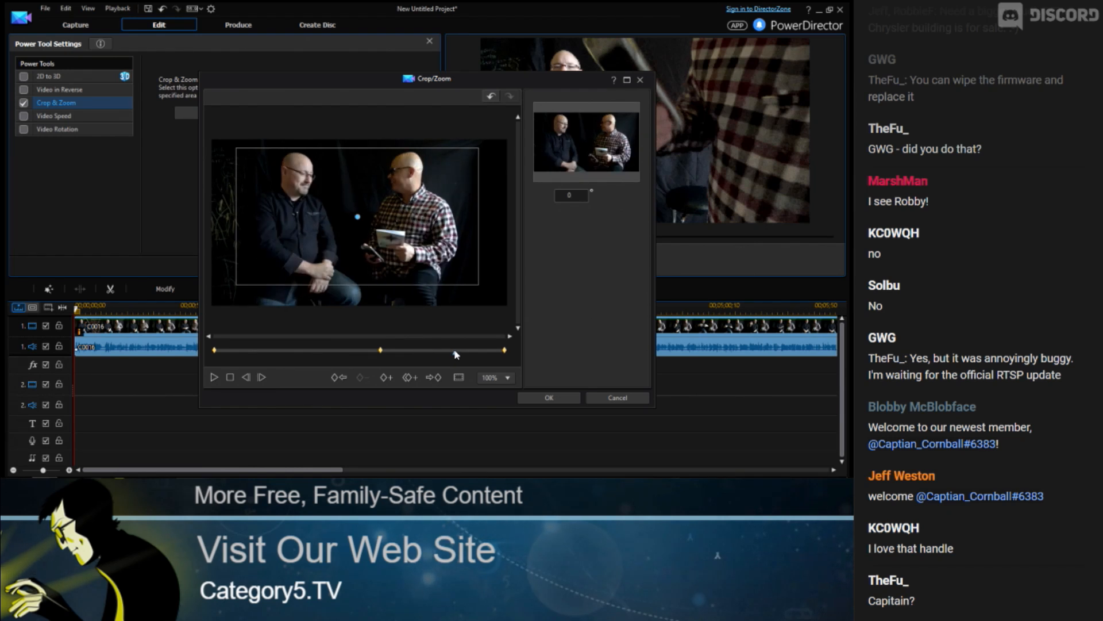
Return to the middle keyframe, shrink the crop frame from its corner and move it slightly up
left_click(341, 378)
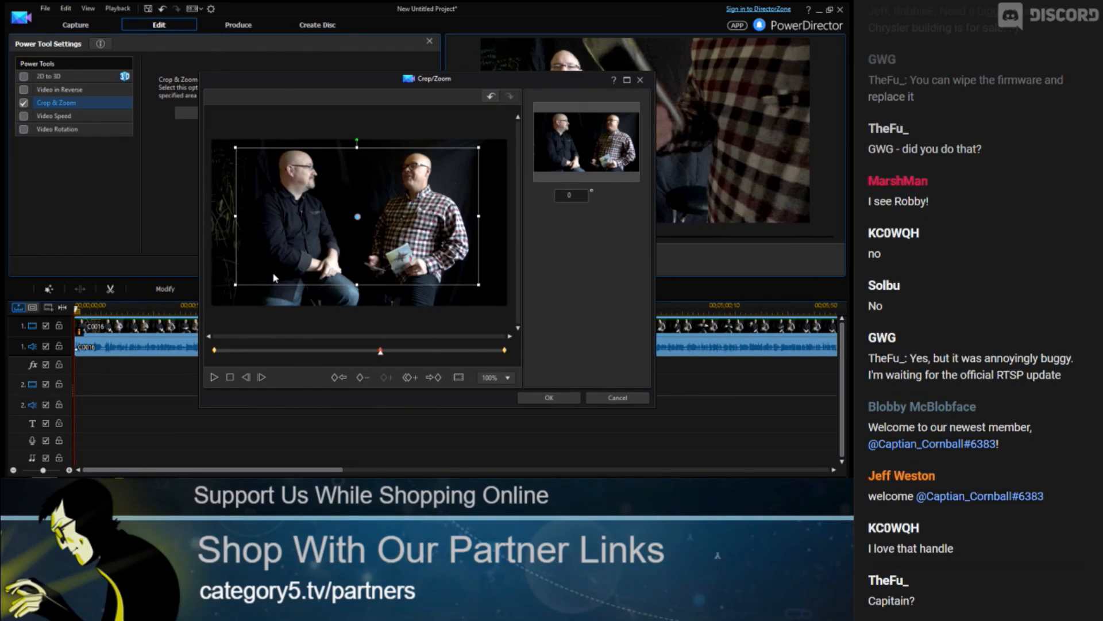
left_click_drag(234, 284, 241, 279)
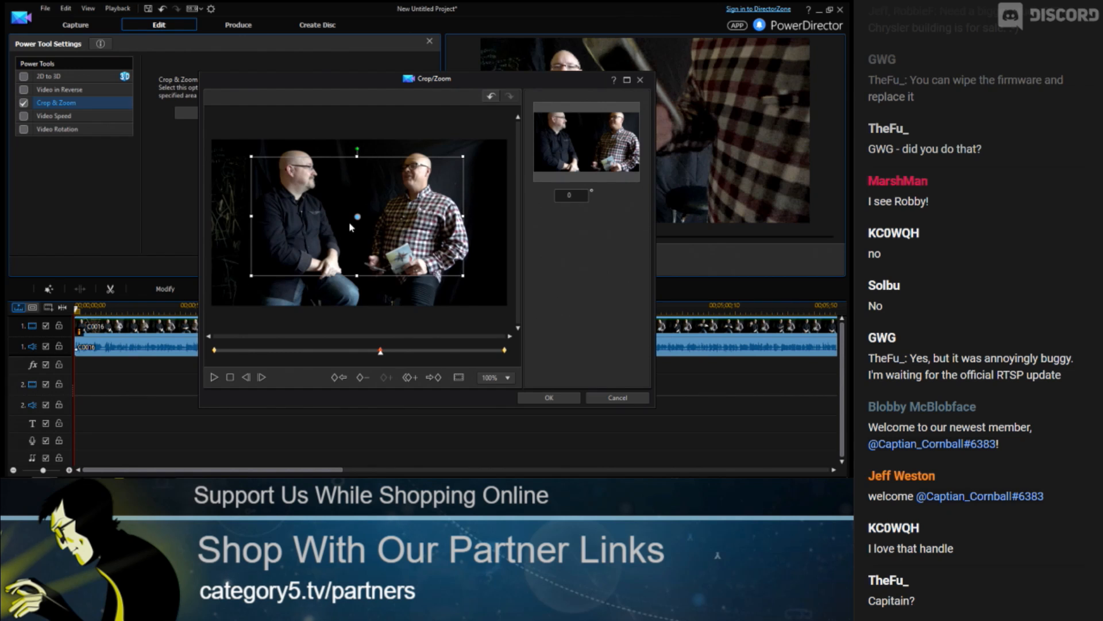
left_click_drag(357, 216, 358, 208)
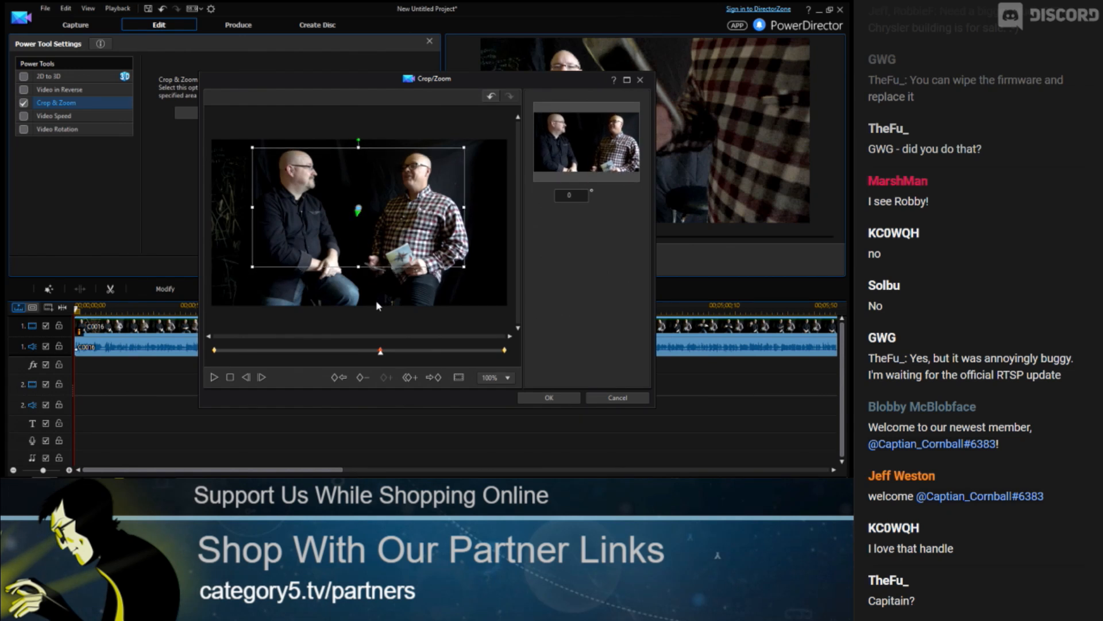
Scrub through the clip to preview the zoom, then apply the Crop/Zoom changes
left_click(412, 353)
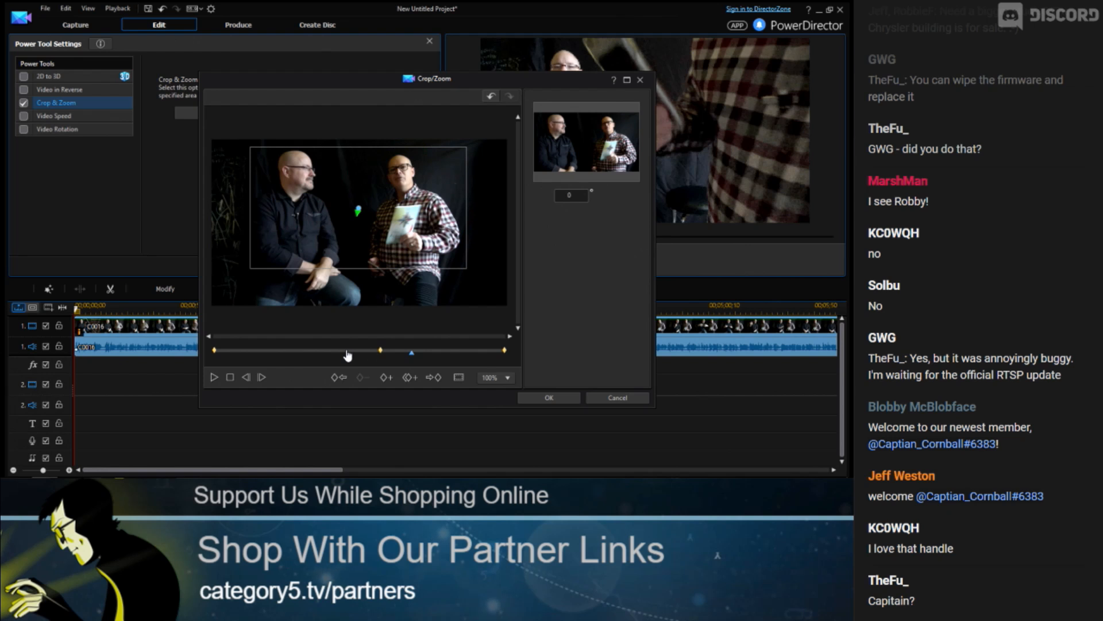
left_click(294, 354)
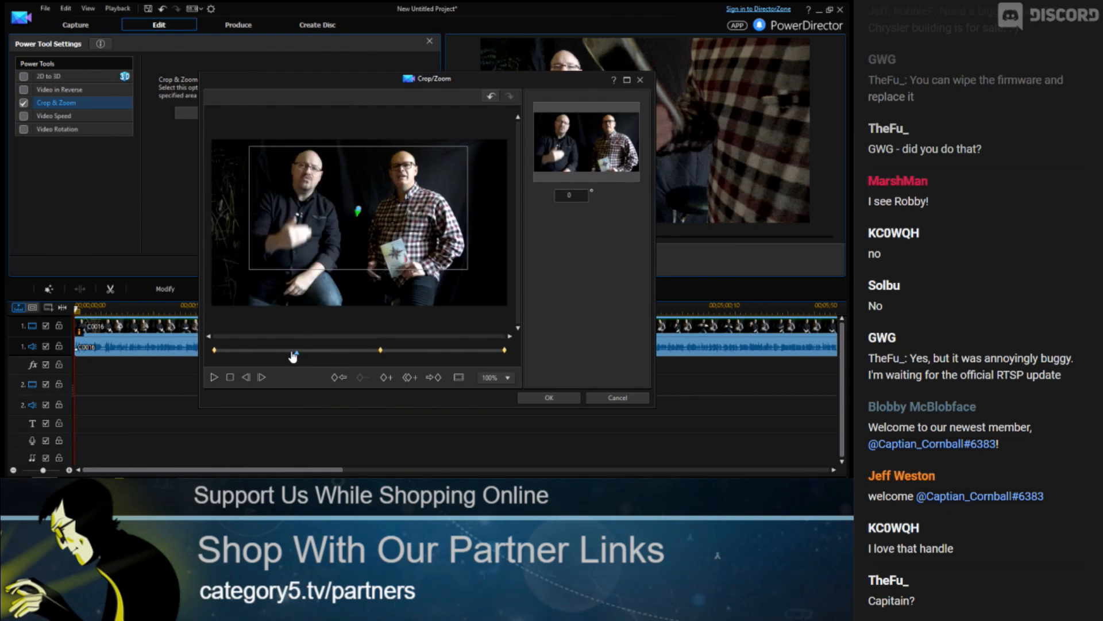
left_click(261, 353)
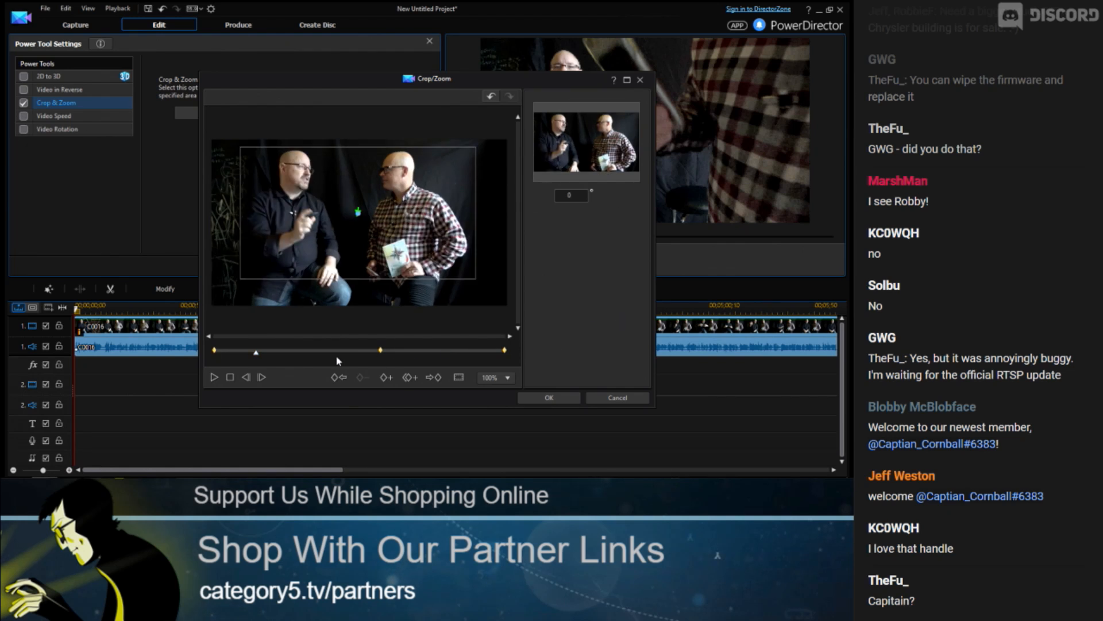
left_click(242, 354)
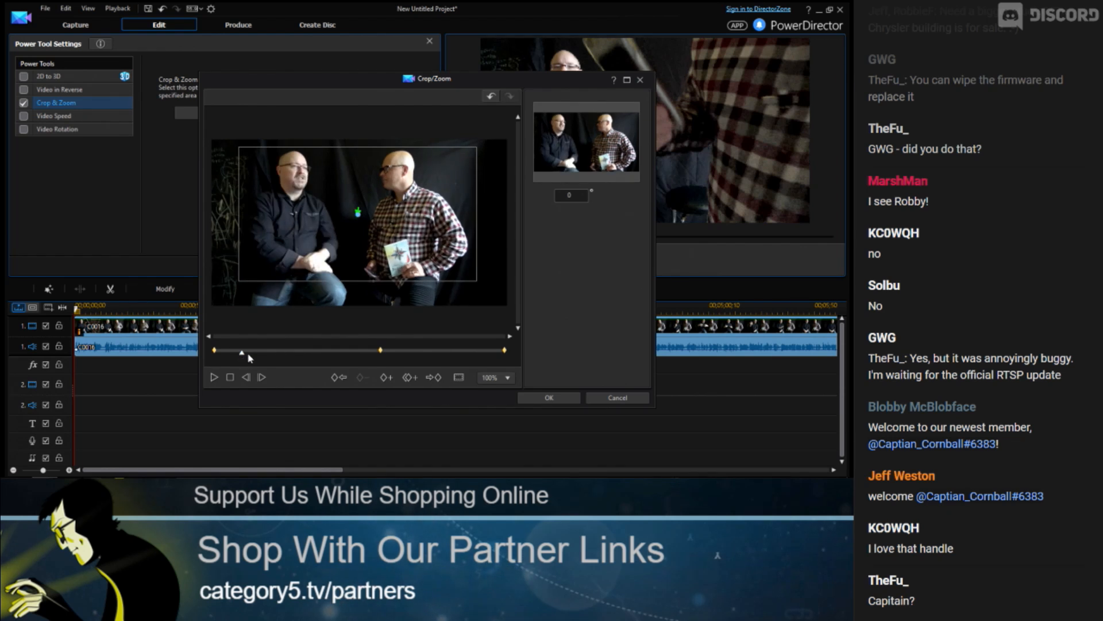
left_click(326, 350)
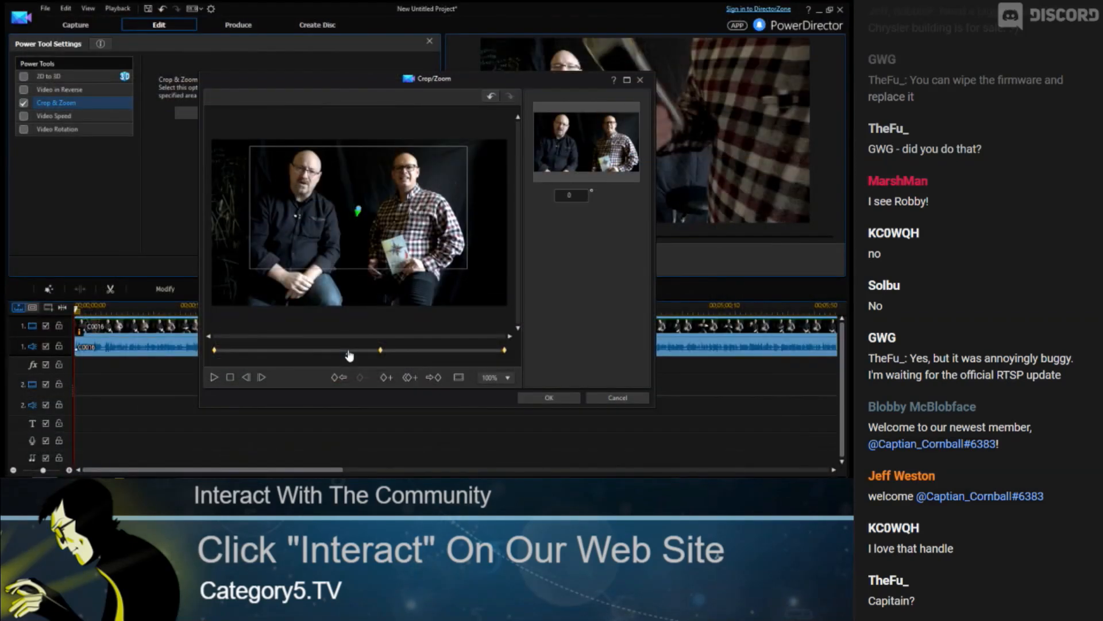
left_click(547, 396)
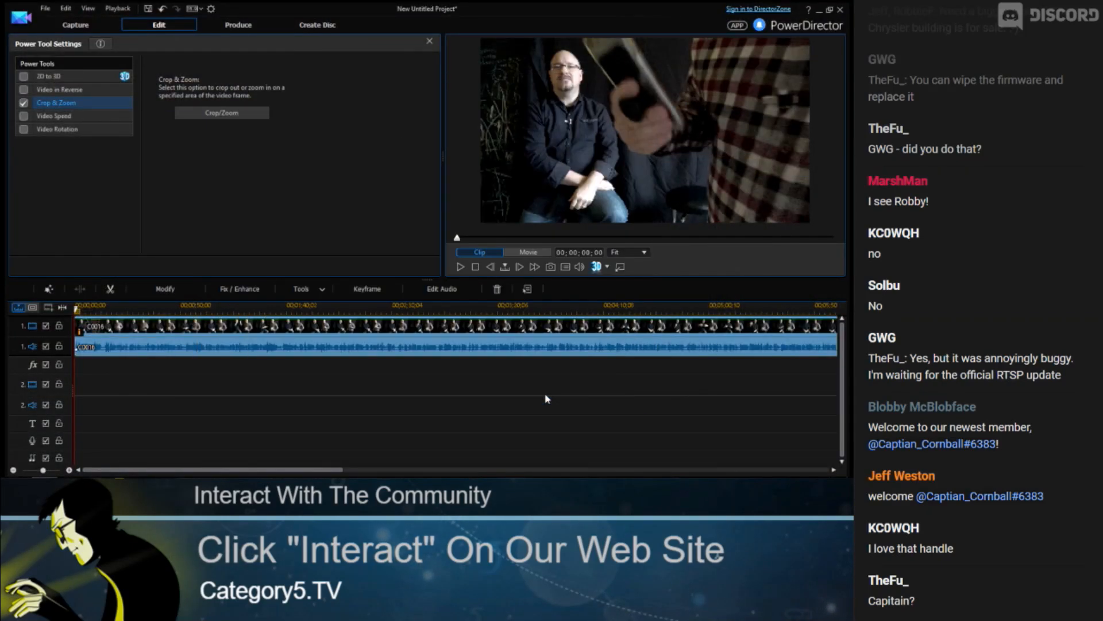
Split the clip at about 00;02;53;24 on the timeline
left_click_drag(587, 306, 328, 302)
left_click(278, 308)
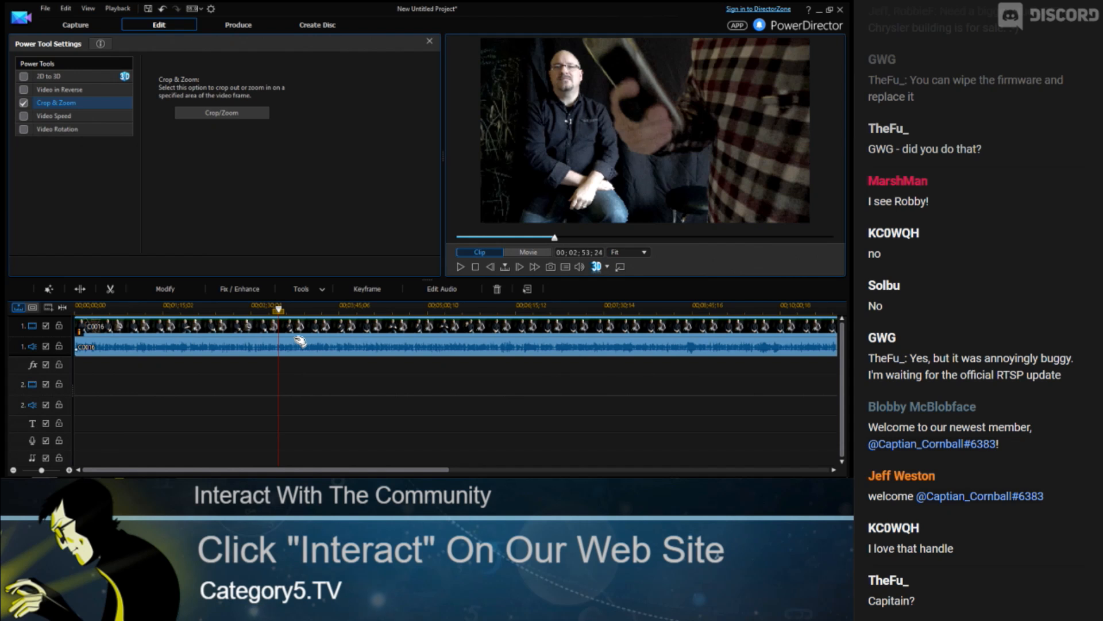
left_click(81, 289)
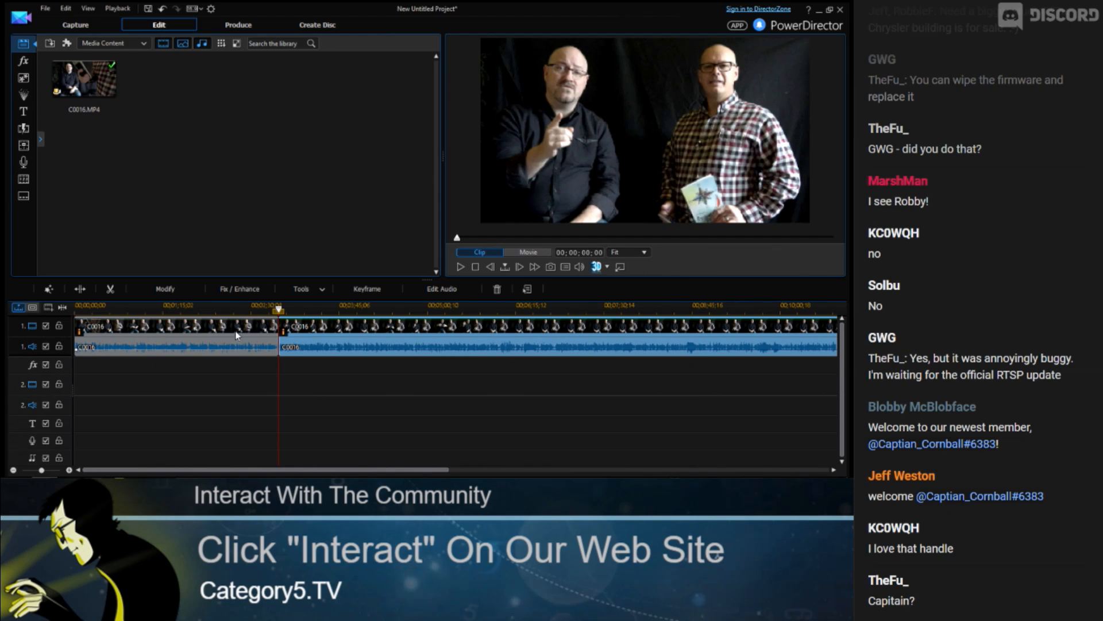
Select the split clips and scrub the first part to check the crop effect
left_click(267, 327)
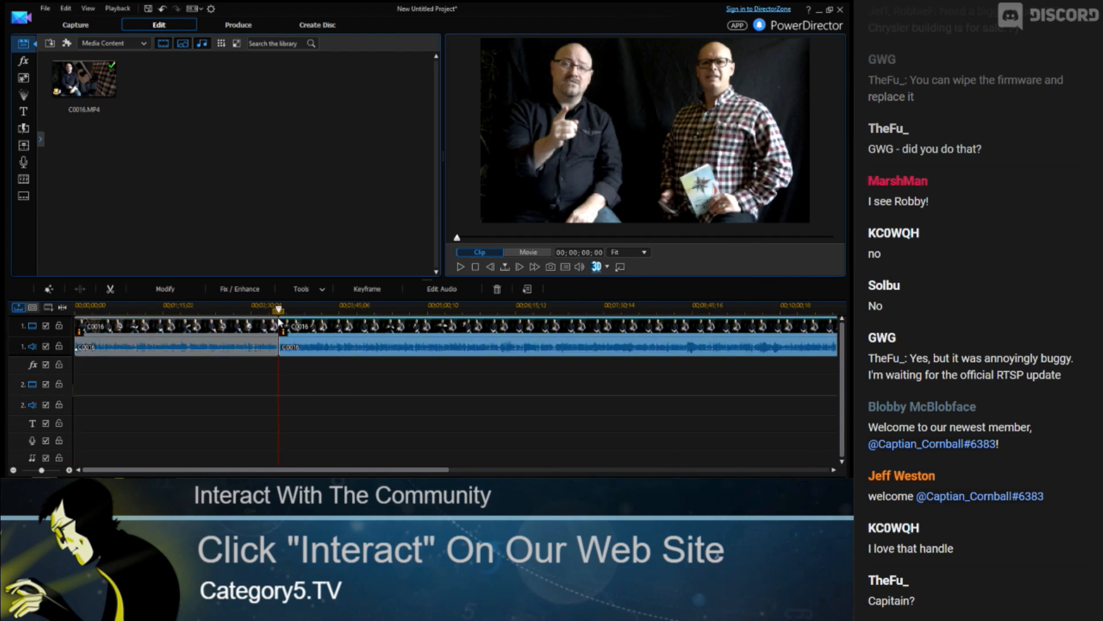
left_click(280, 331)
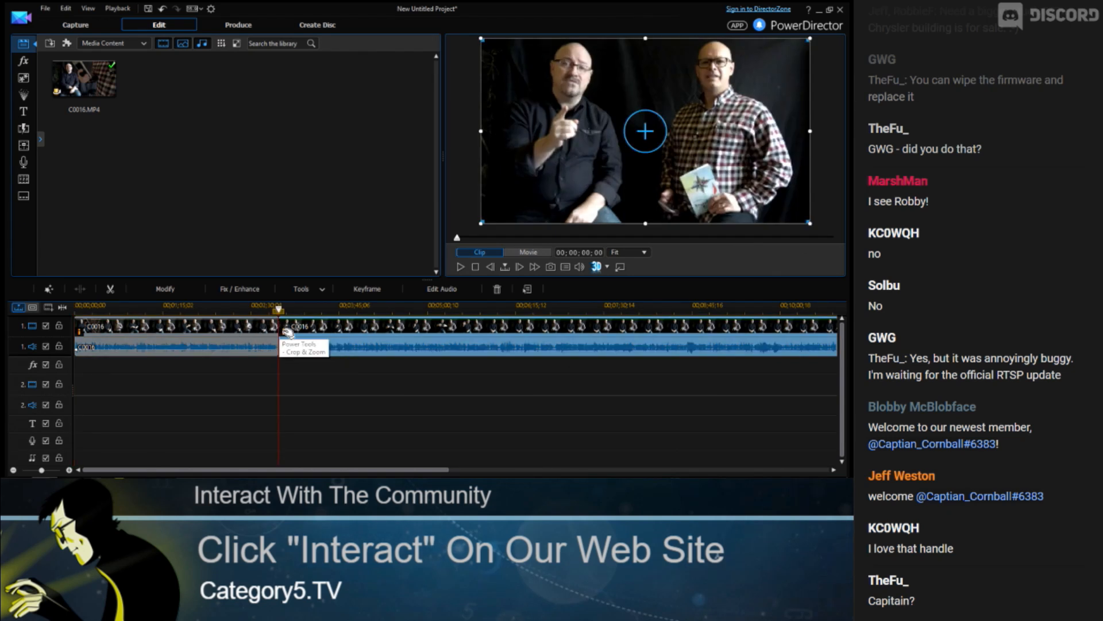
left_click(154, 310)
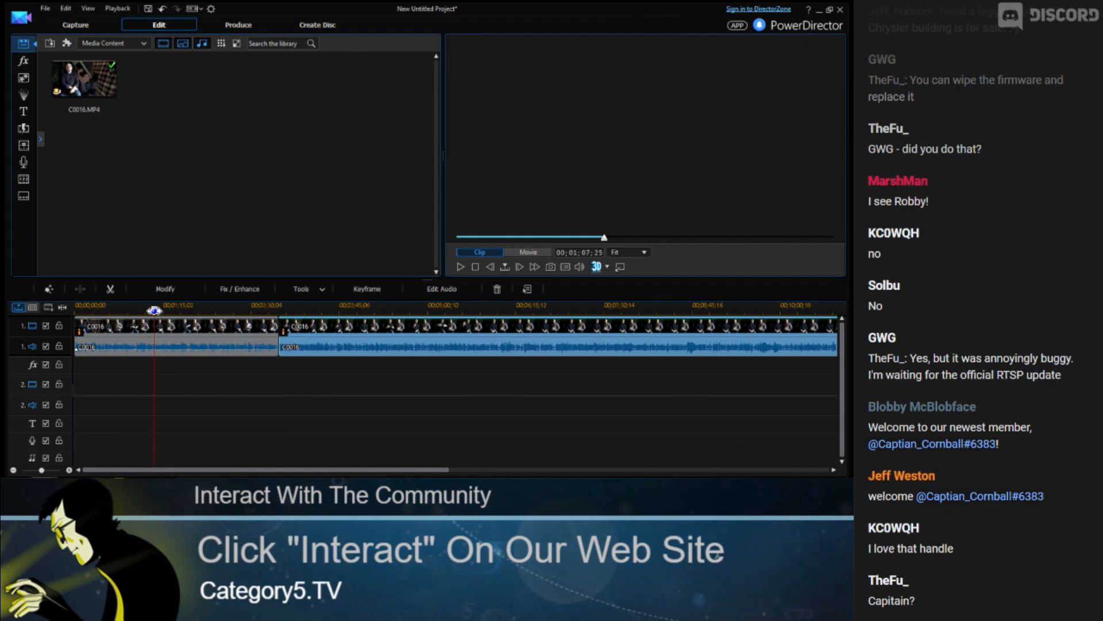
left_click(173, 310)
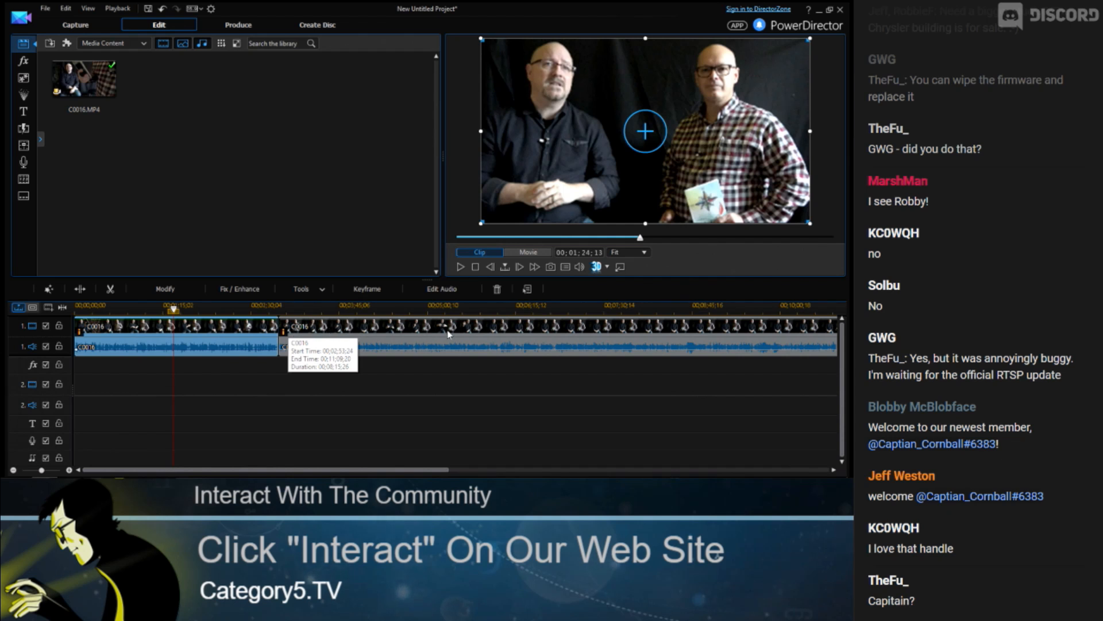
left_click(390, 323)
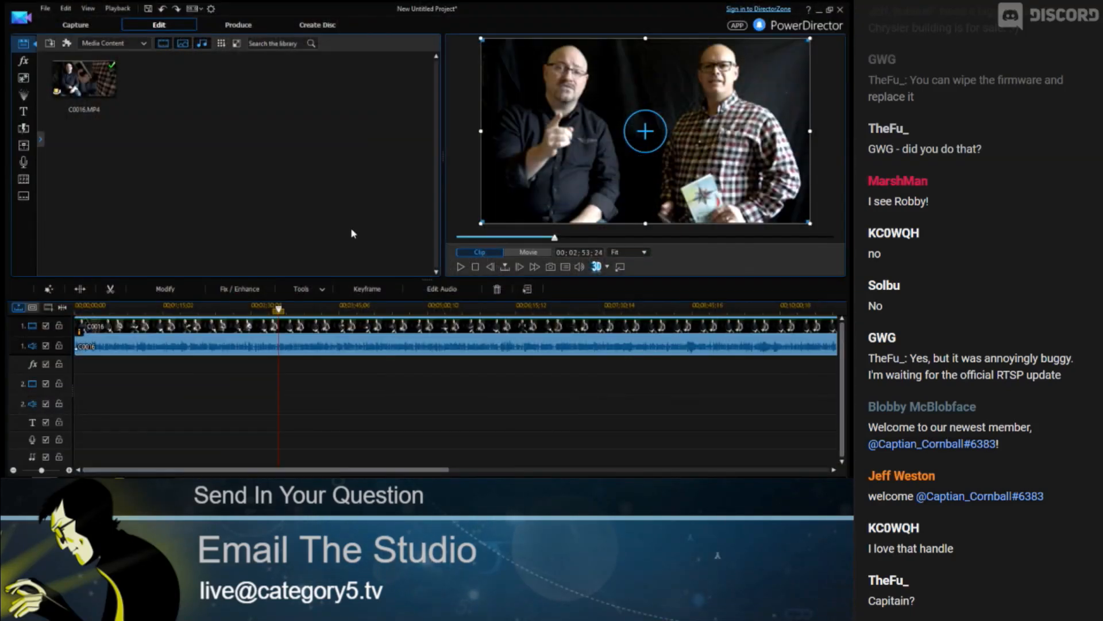
Switch to producing the video and choose the H.264 AVC format with the AVC 1280 x 720/60p (24 Mbps) profile
left_click(246, 28)
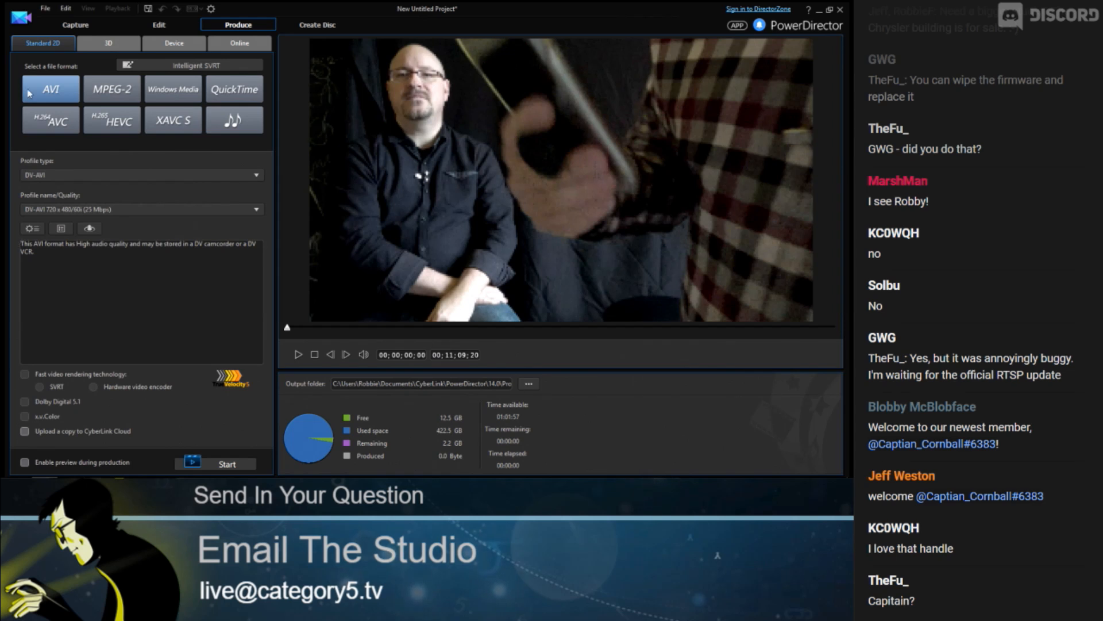
left_click(51, 122)
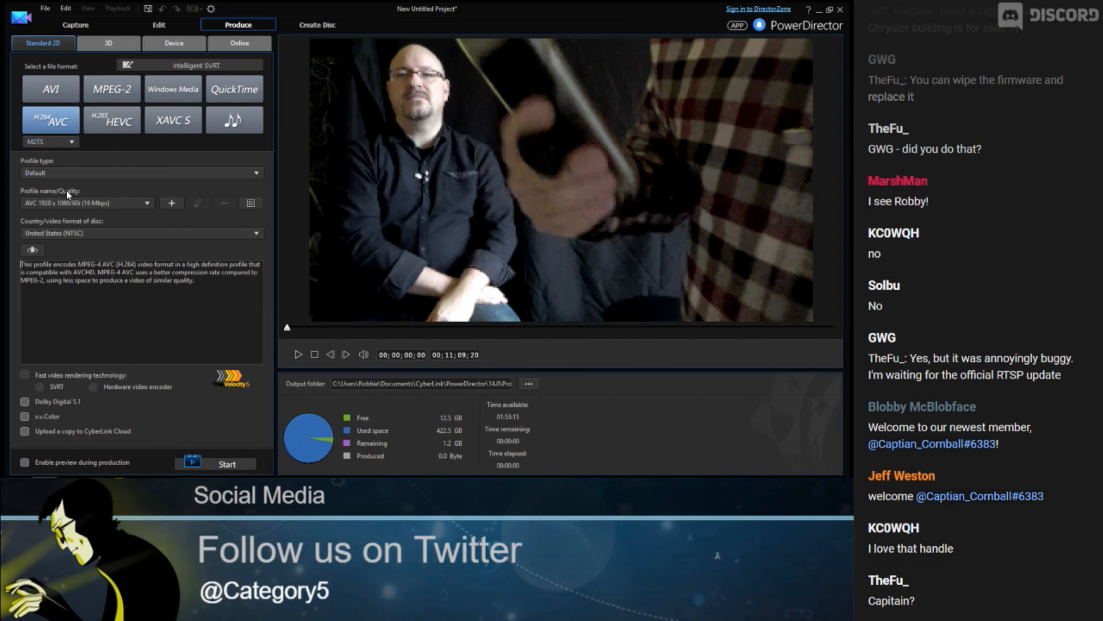
left_click(86, 203)
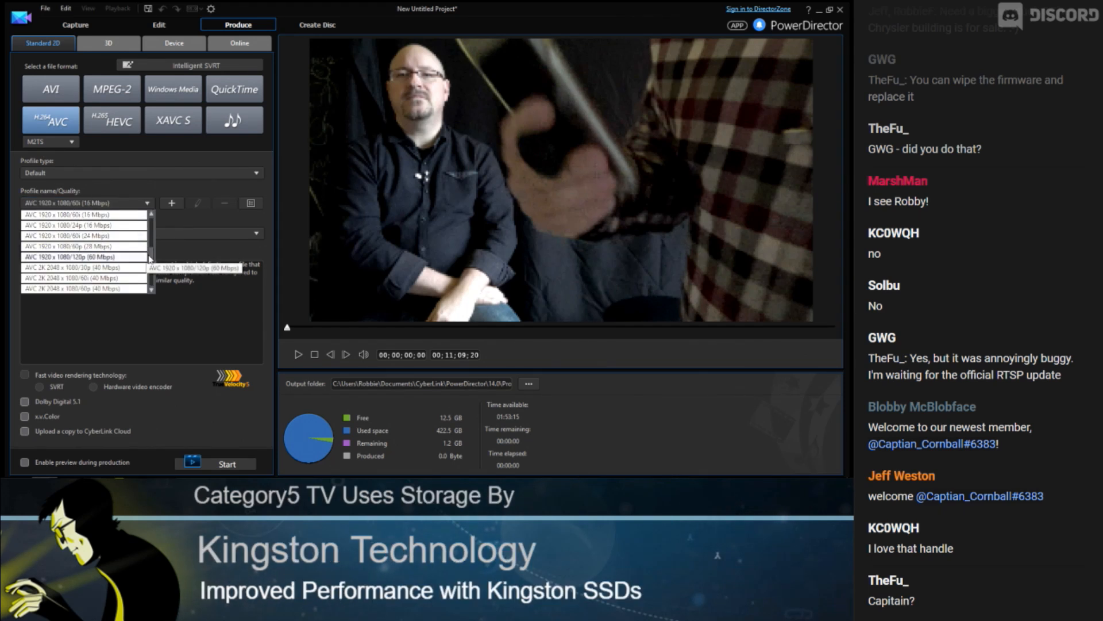
left_click_drag(152, 257, 151, 234)
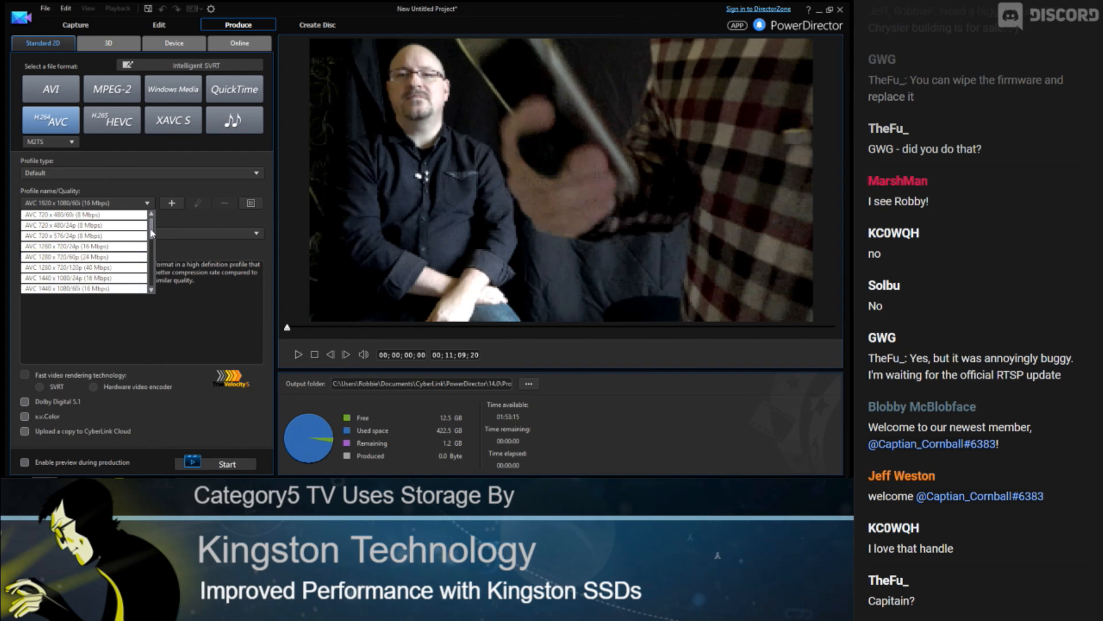
left_click(73, 259)
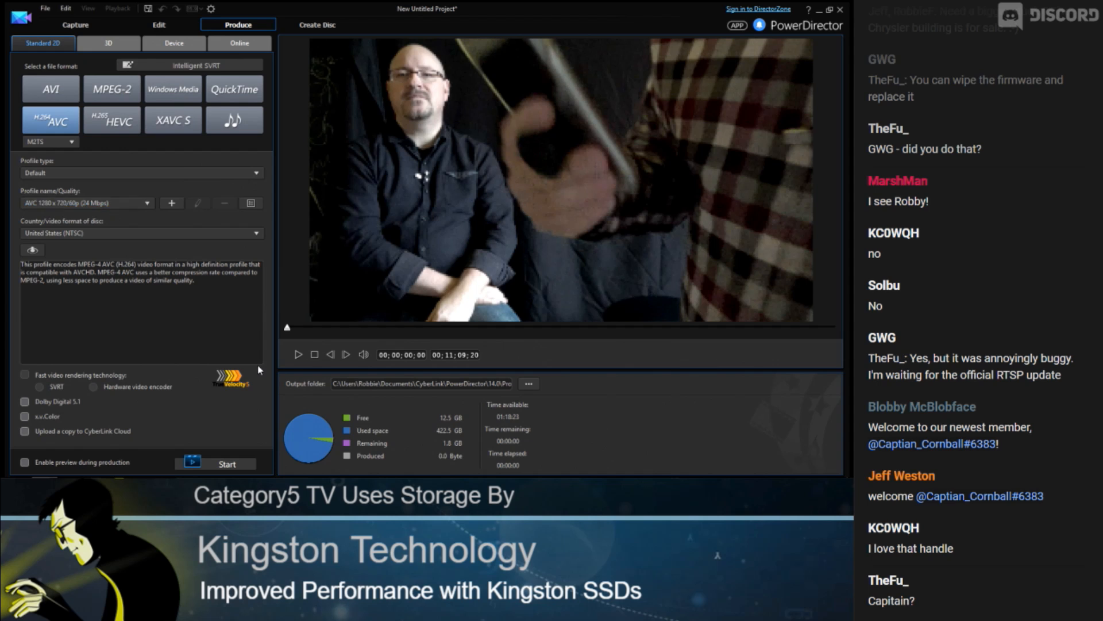
Set the output file to the Desktop with the name Wide
left_click(529, 384)
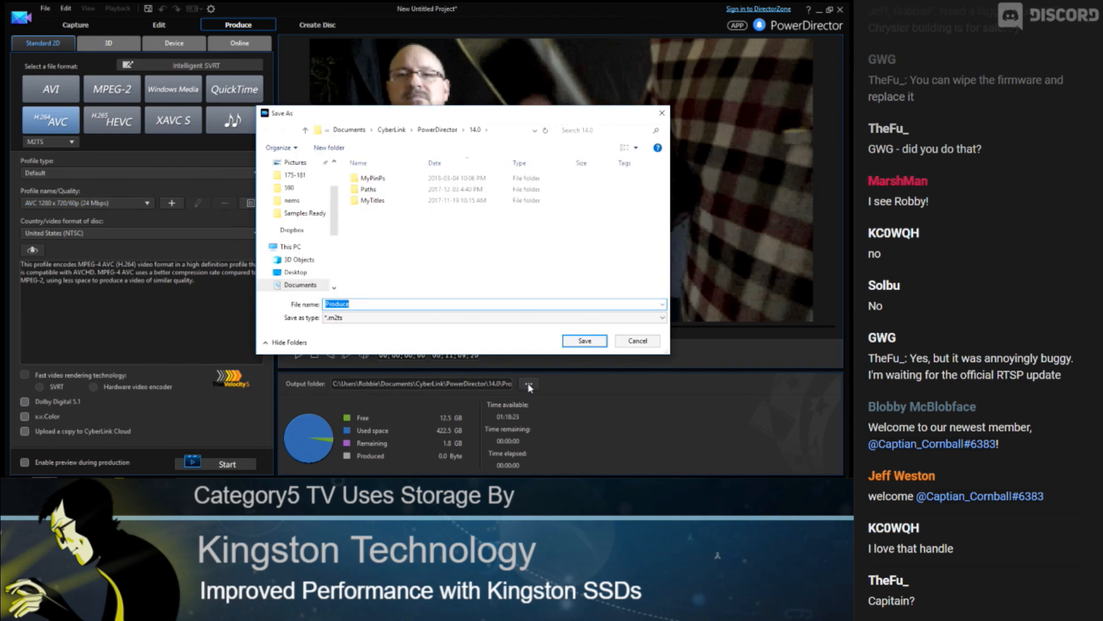
left_click(295, 272)
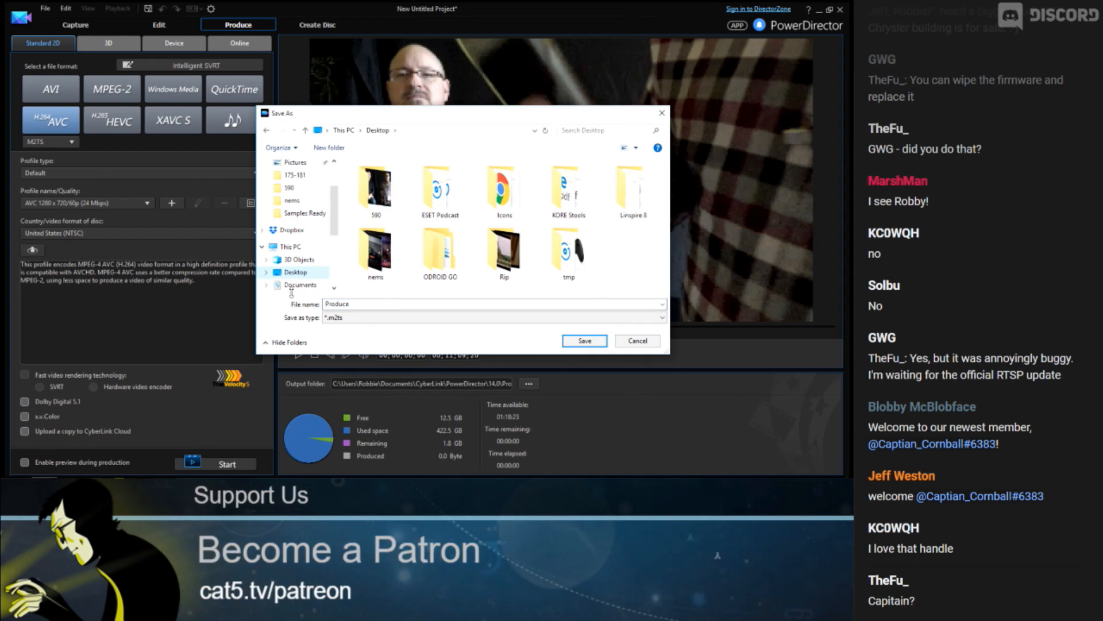
double_click(354, 303)
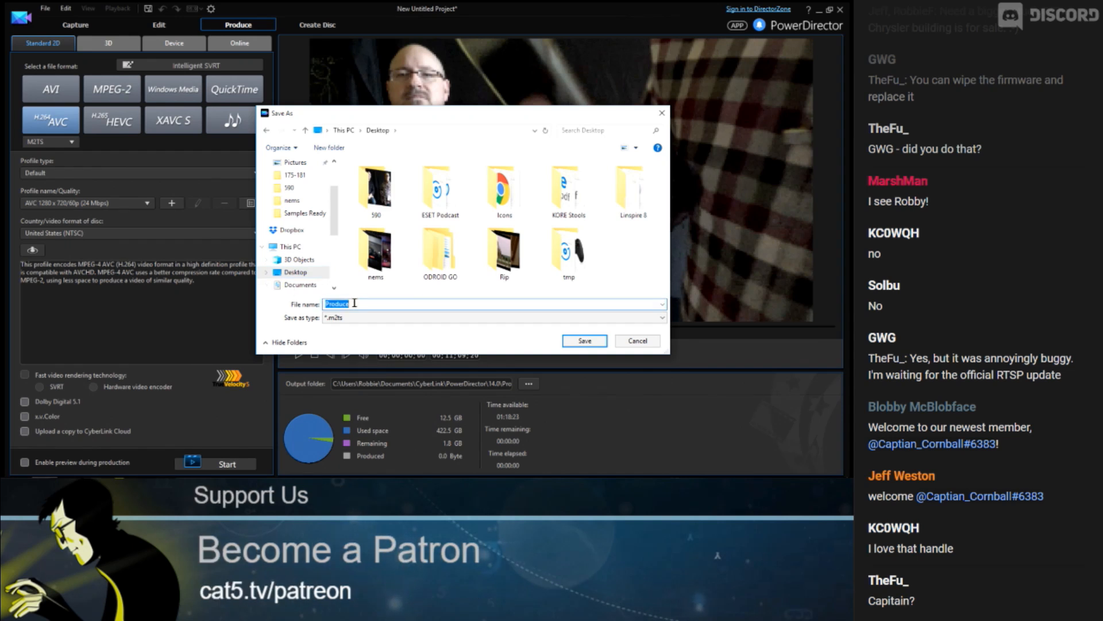
type("Wide")
left_click(604, 343)
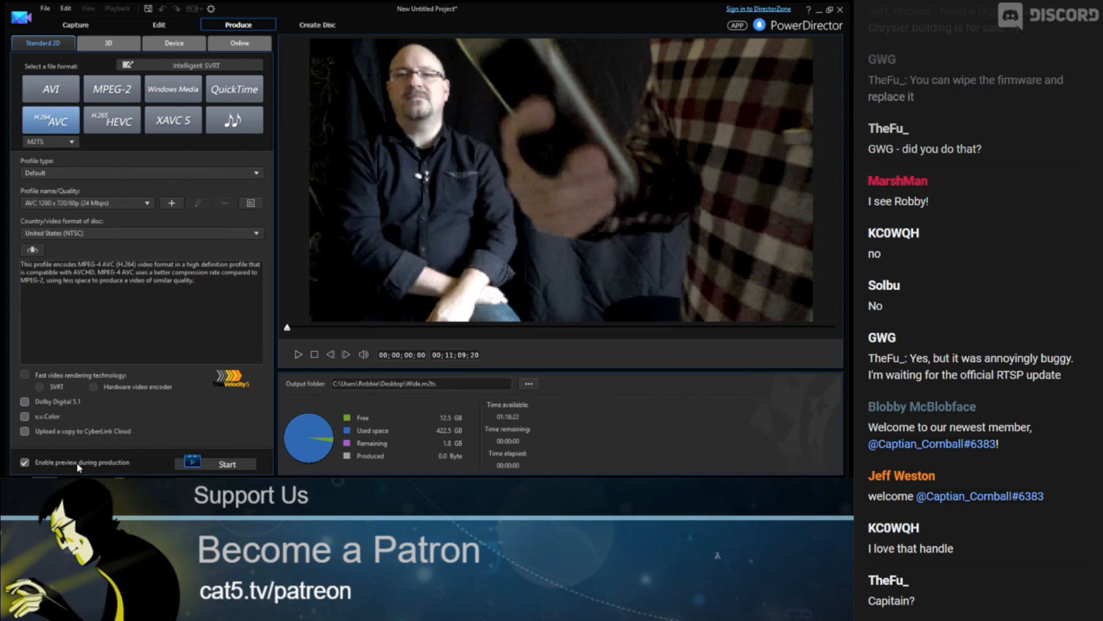
left_click(216, 466)
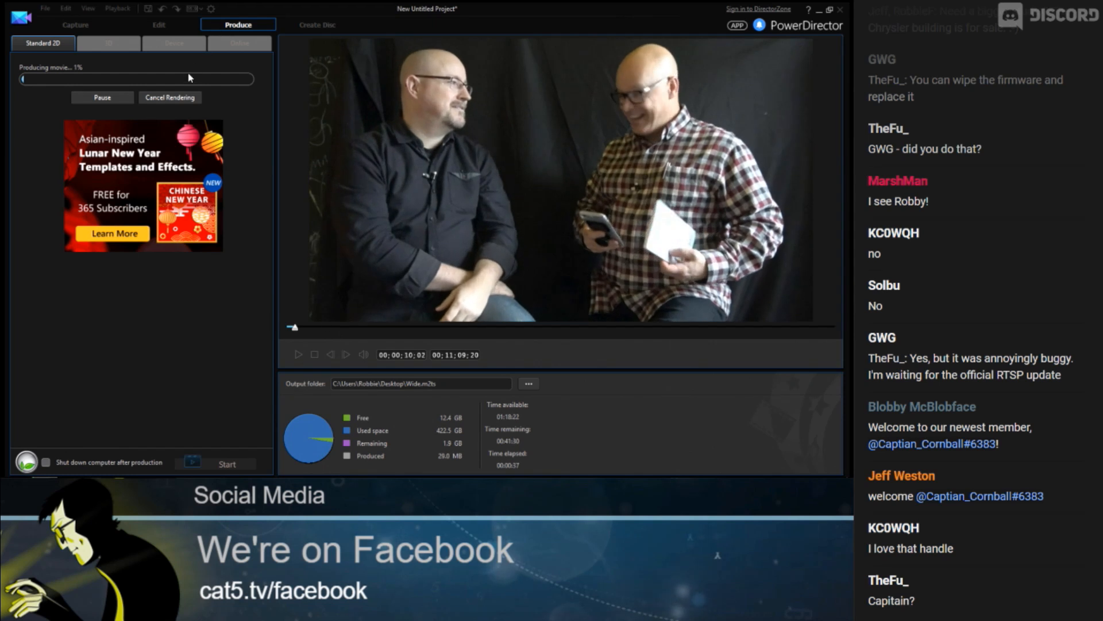
left_click(184, 99)
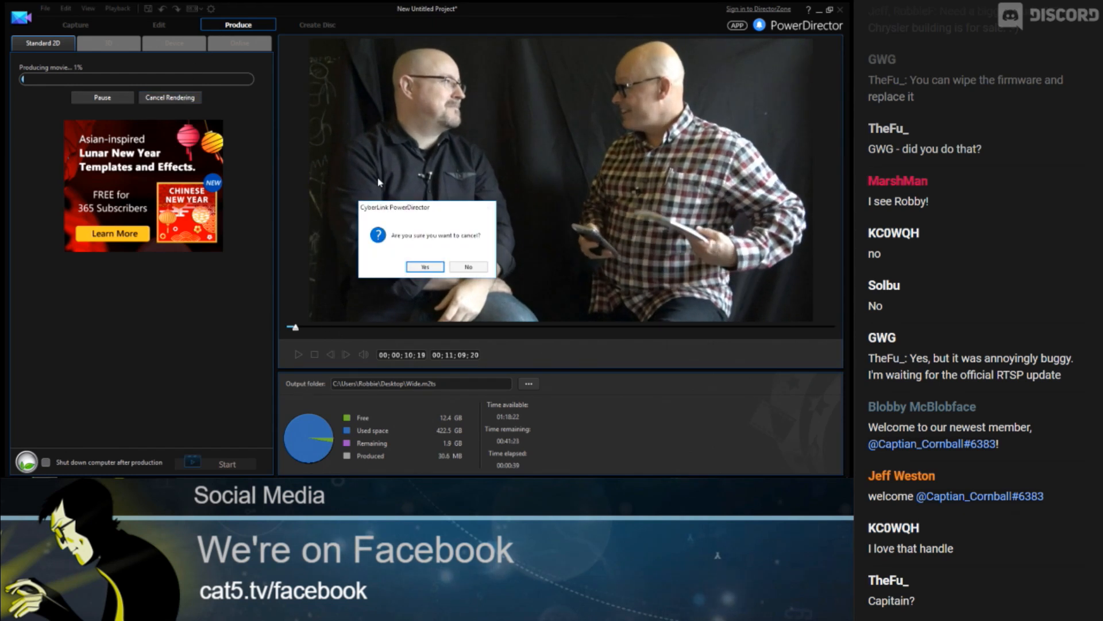
left_click(428, 269)
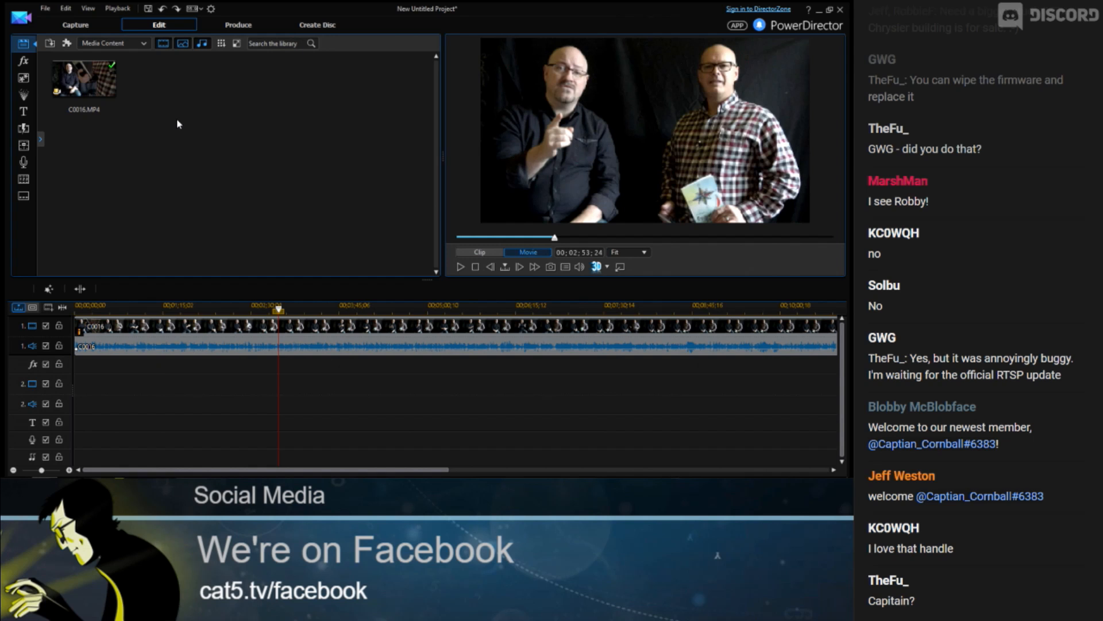
Select the clip on the timeline and open its Crop/Zoom power tool
left_click(260, 328)
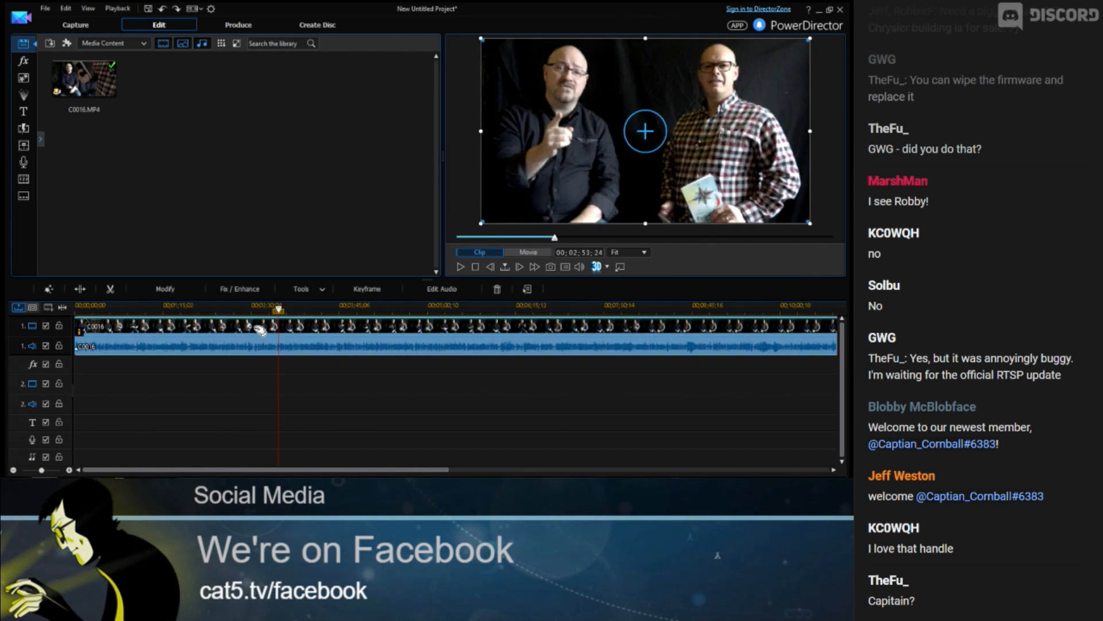
left_click(309, 289)
left_click(304, 301)
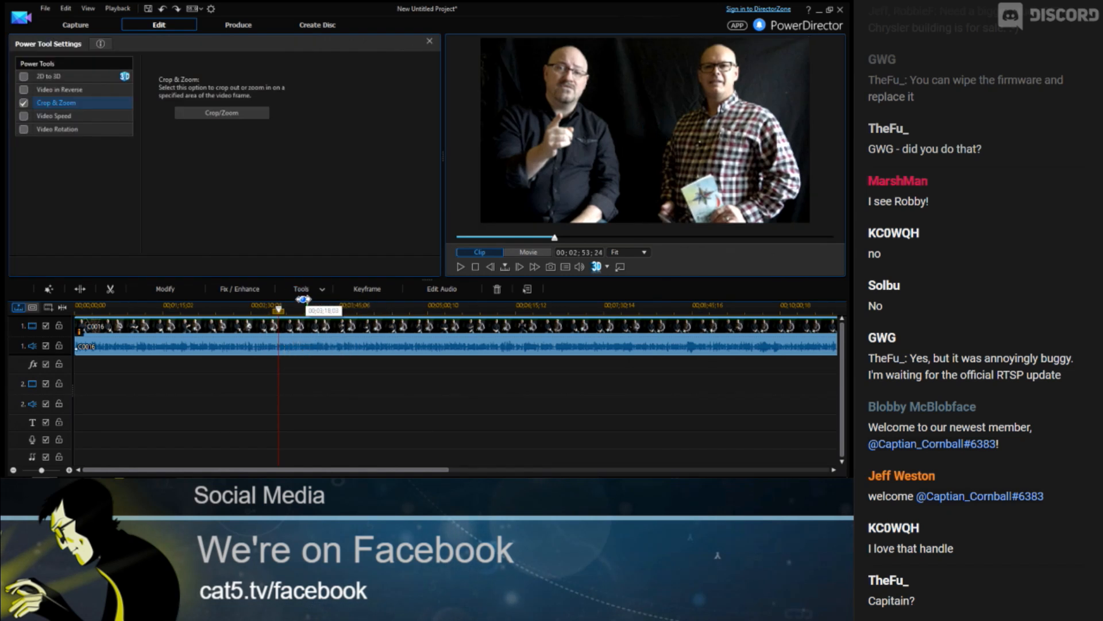
left_click(219, 114)
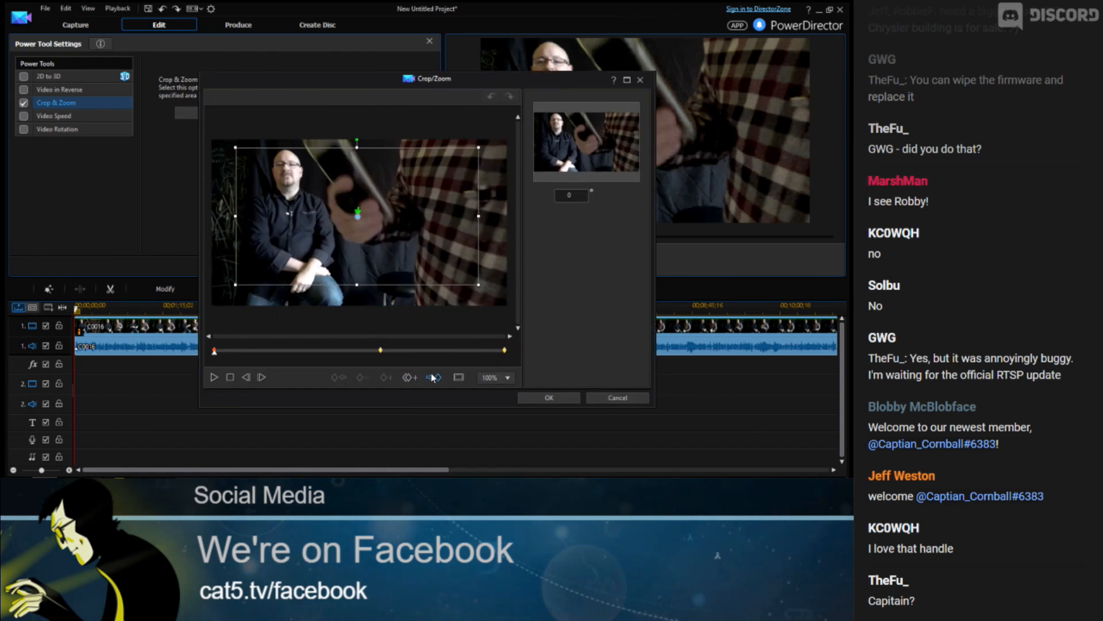
At the middle keyframe, shrink the crop frame and position it around the left man's upper body
left_click(379, 339)
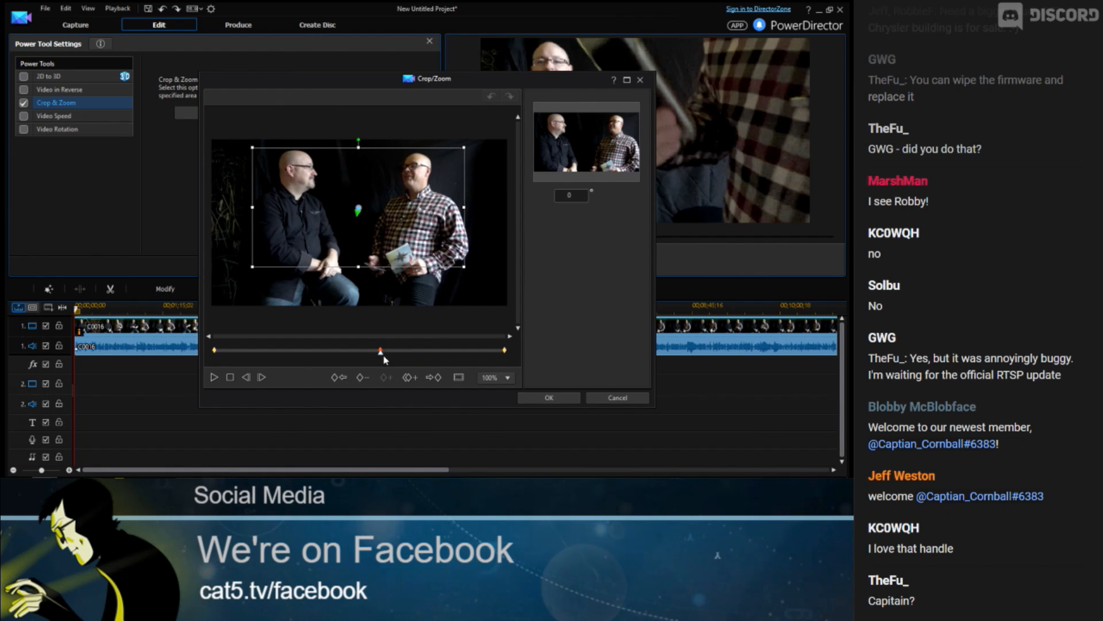
left_click(349, 379)
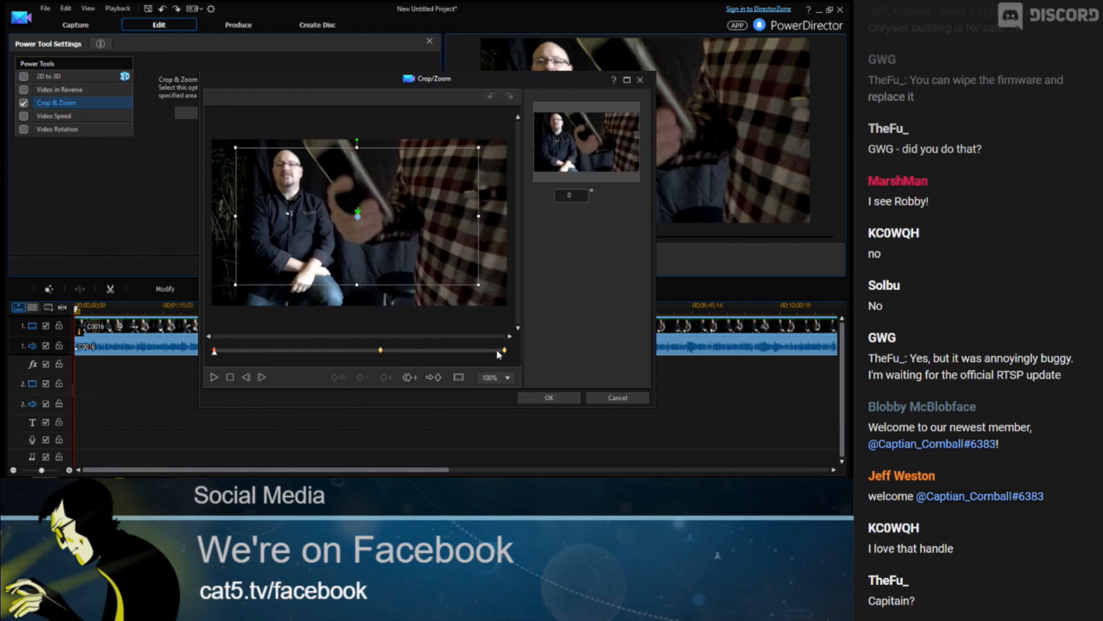
left_click(435, 379)
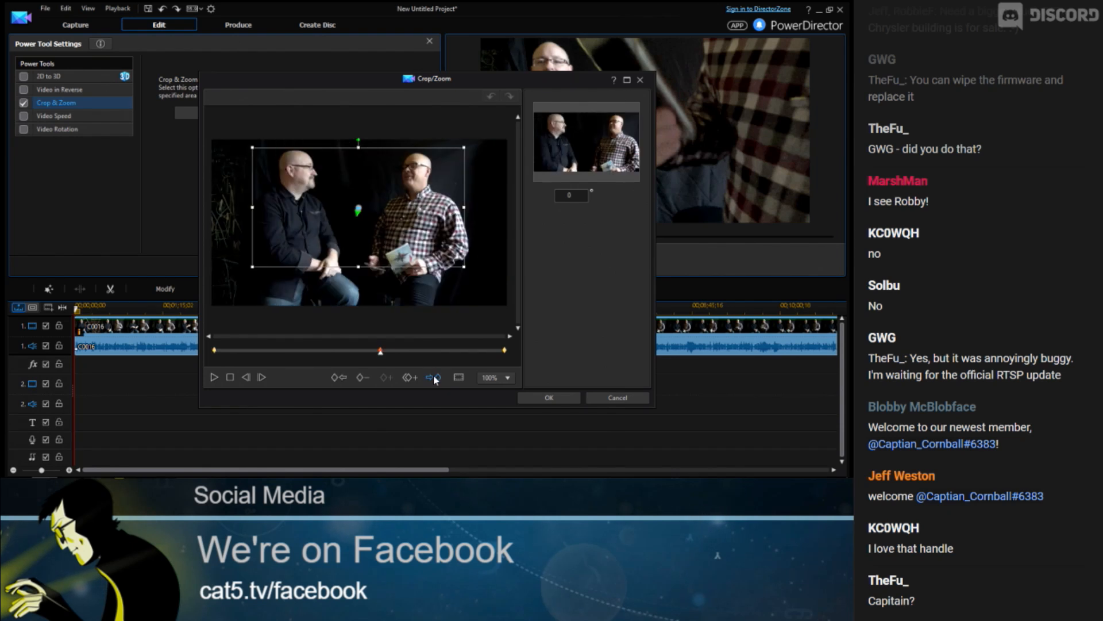
left_click(345, 376)
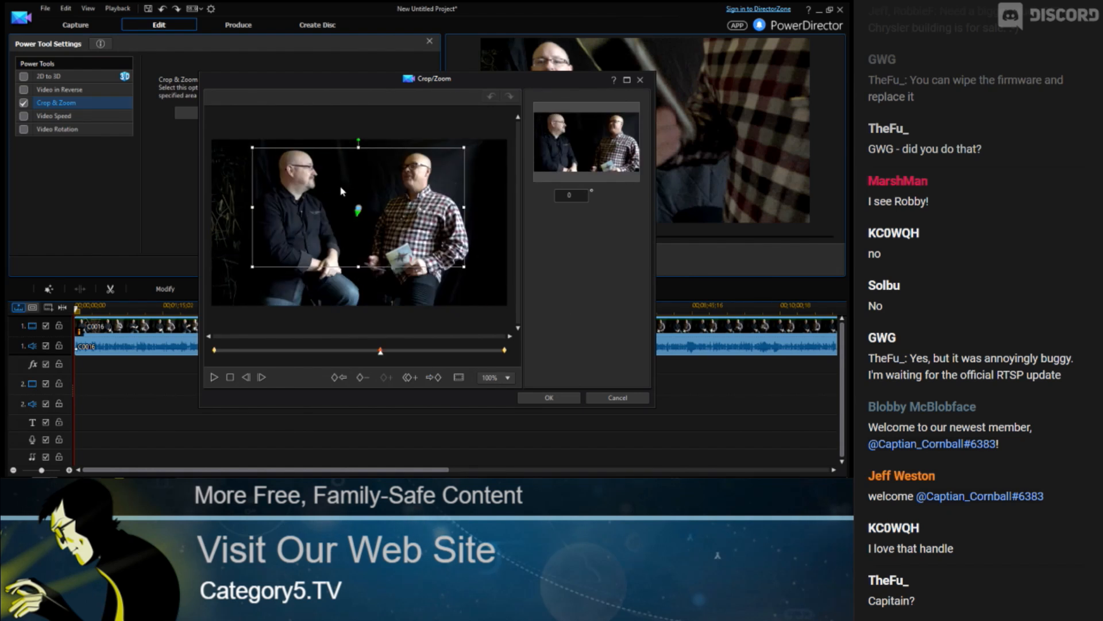
left_click_drag(252, 146, 293, 169)
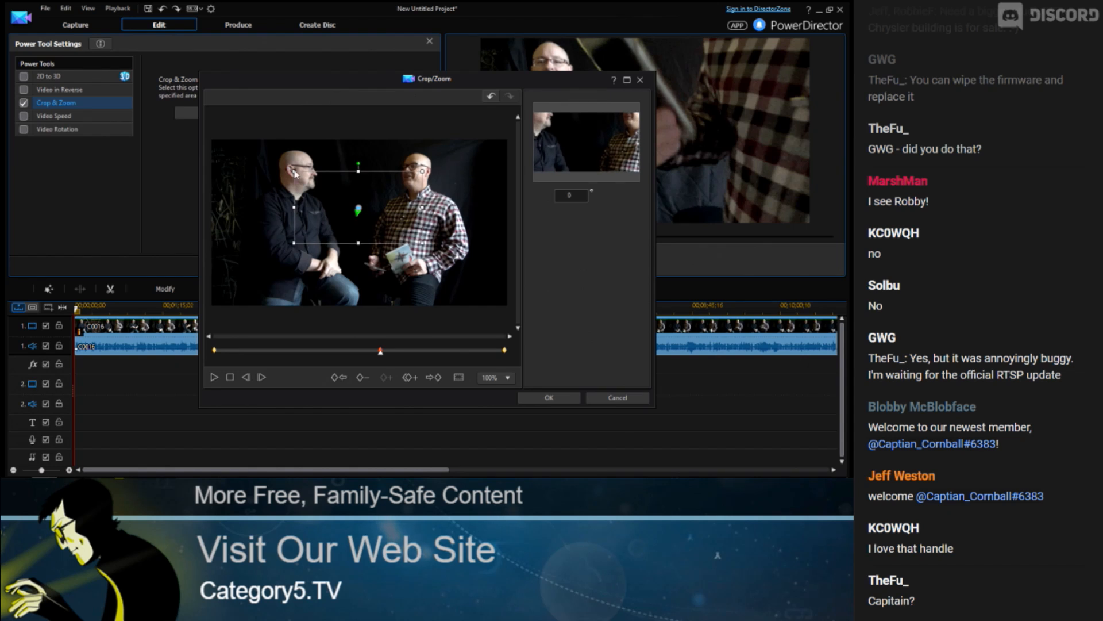
left_click_drag(362, 207, 304, 184)
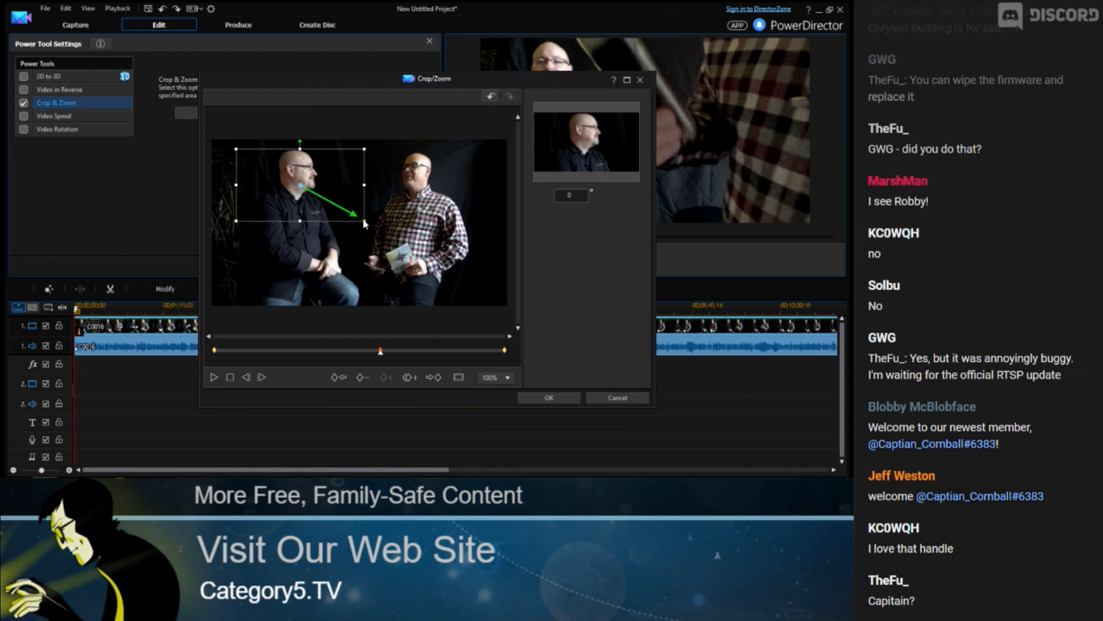
left_click_drag(365, 221, 368, 226)
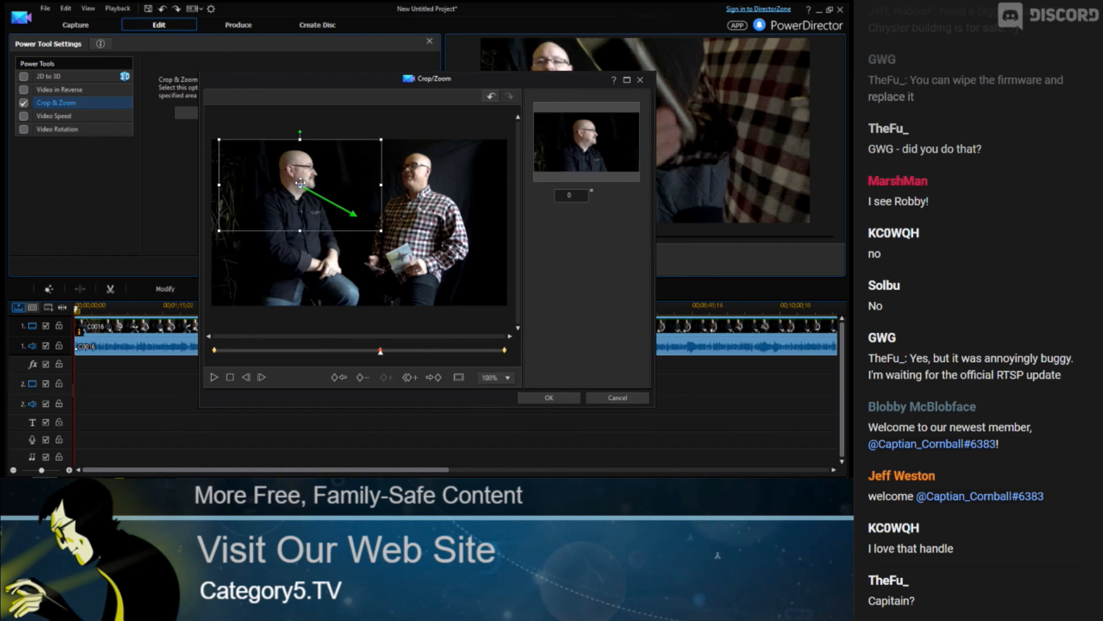
left_click_drag(300, 185, 301, 189)
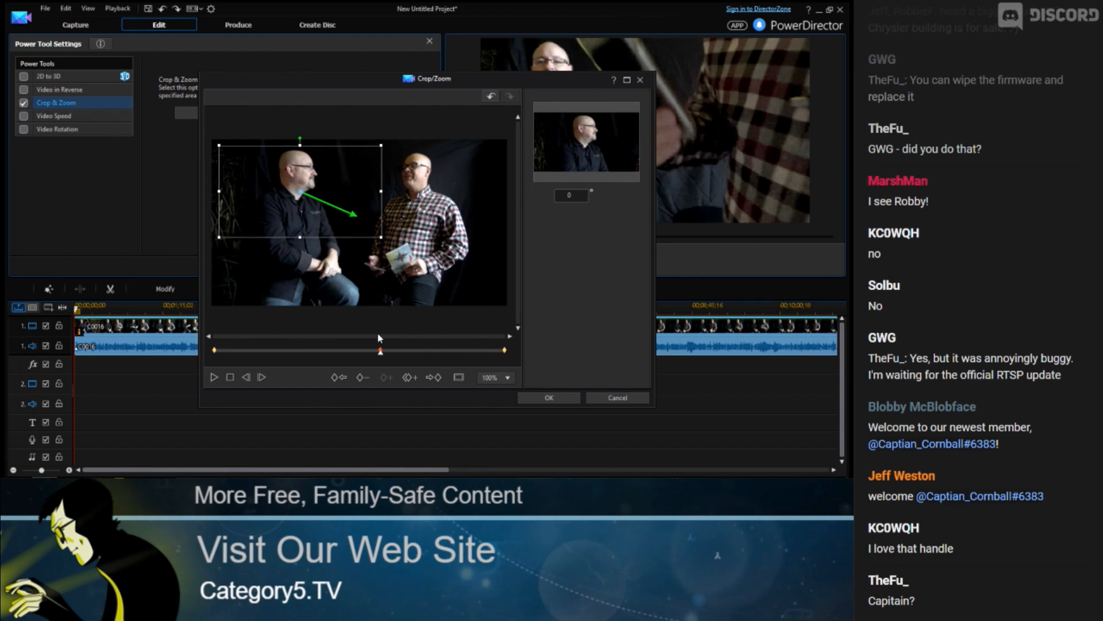
Duplicate the middle keyframe's crop onto the first and the last keyframes
left_click(340, 377)
left_click(408, 377)
left_click(419, 394)
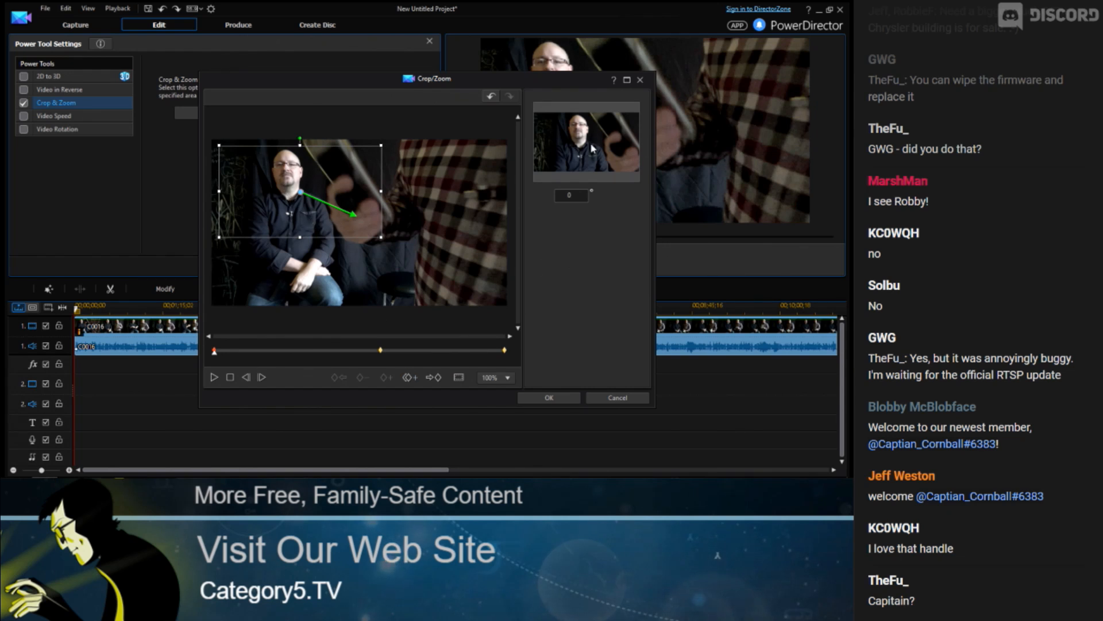
left_click(436, 378)
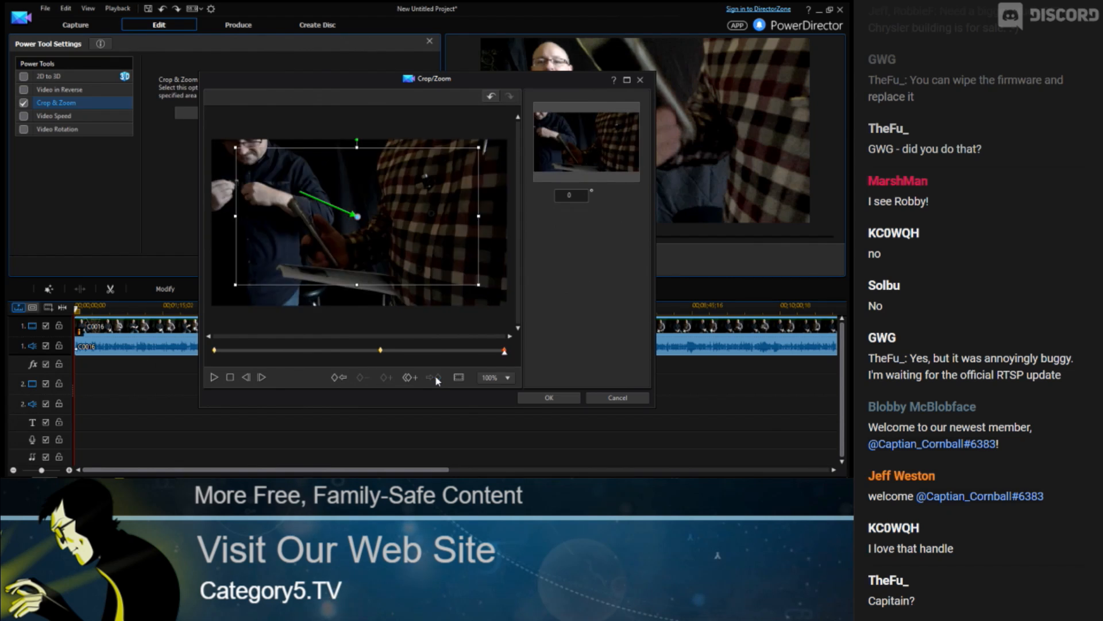
left_click(409, 377)
left_click(423, 384)
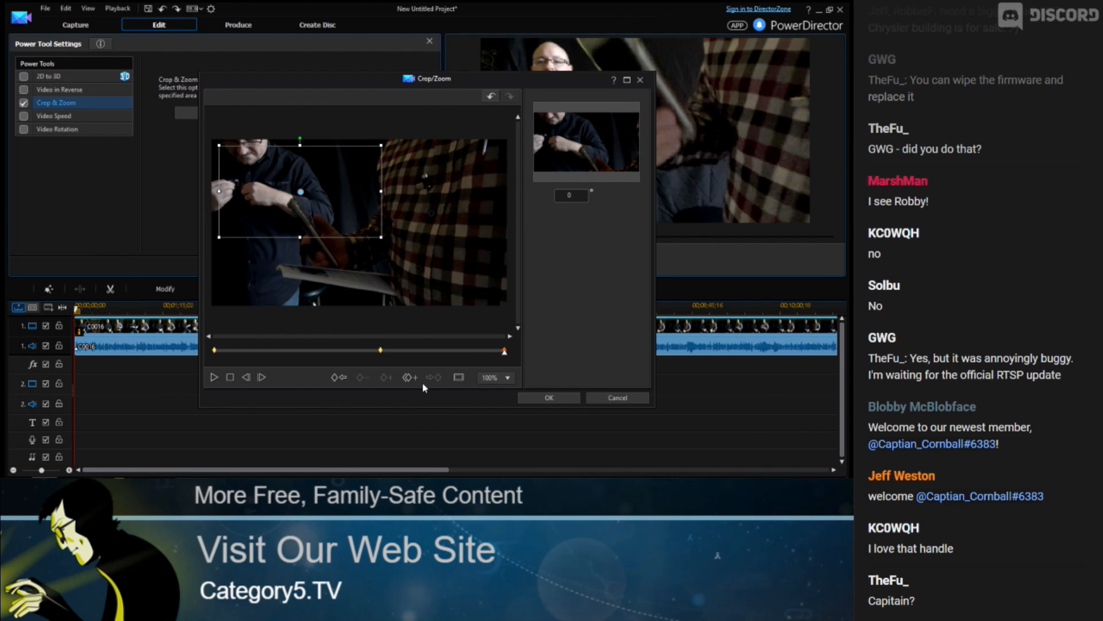
Go back to the middle keyframe, make the crop frame smaller from its corner and raise it slightly
left_click(338, 378)
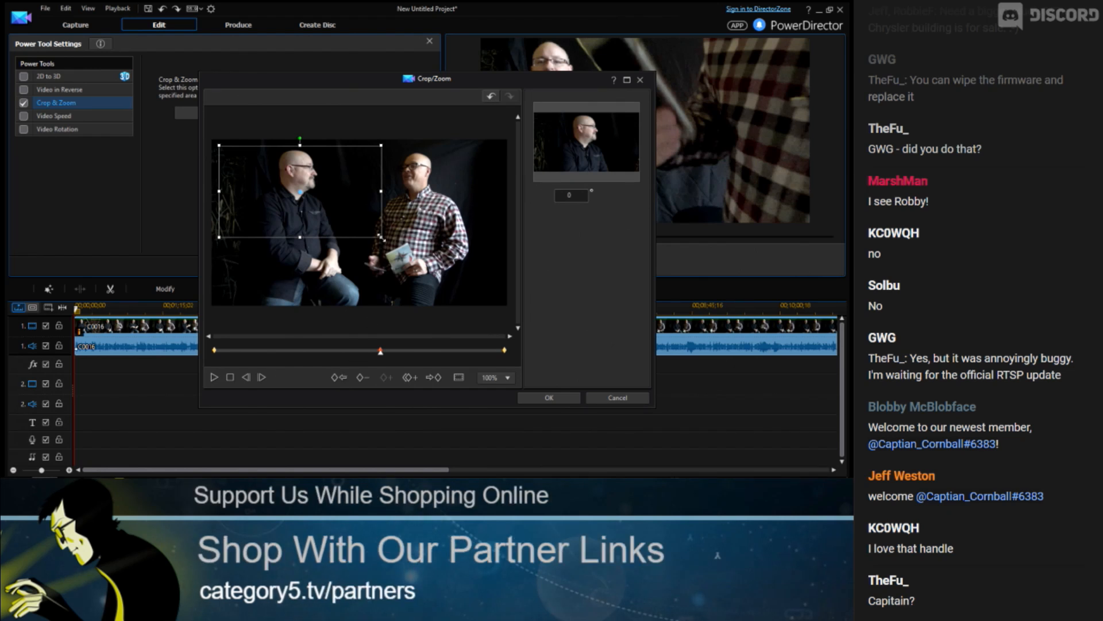
left_click_drag(380, 236, 368, 228)
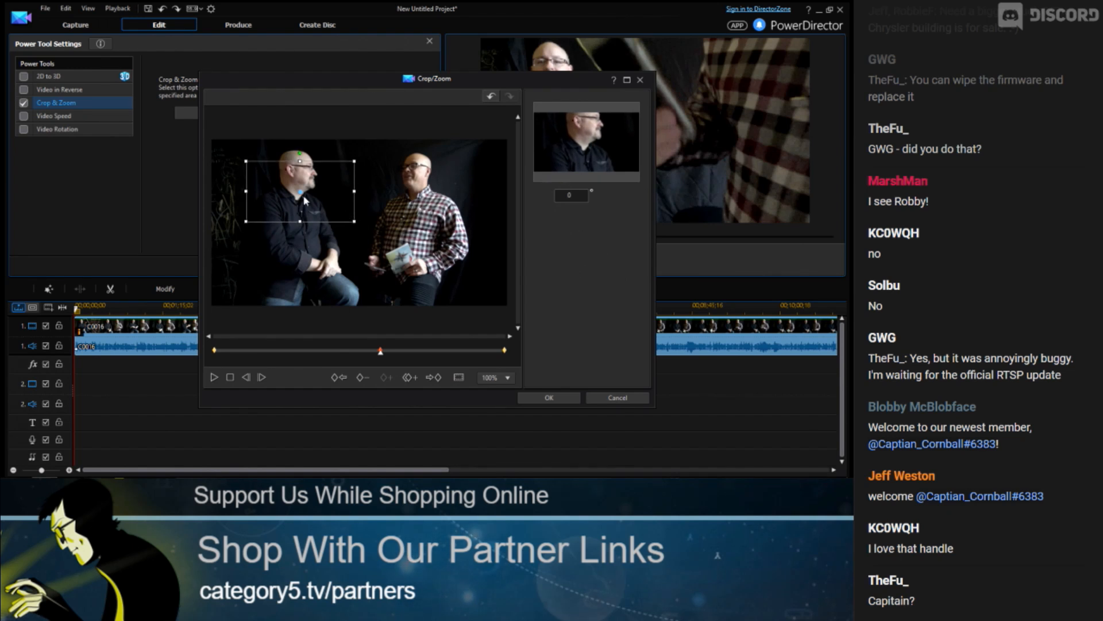
left_click_drag(299, 193, 300, 181)
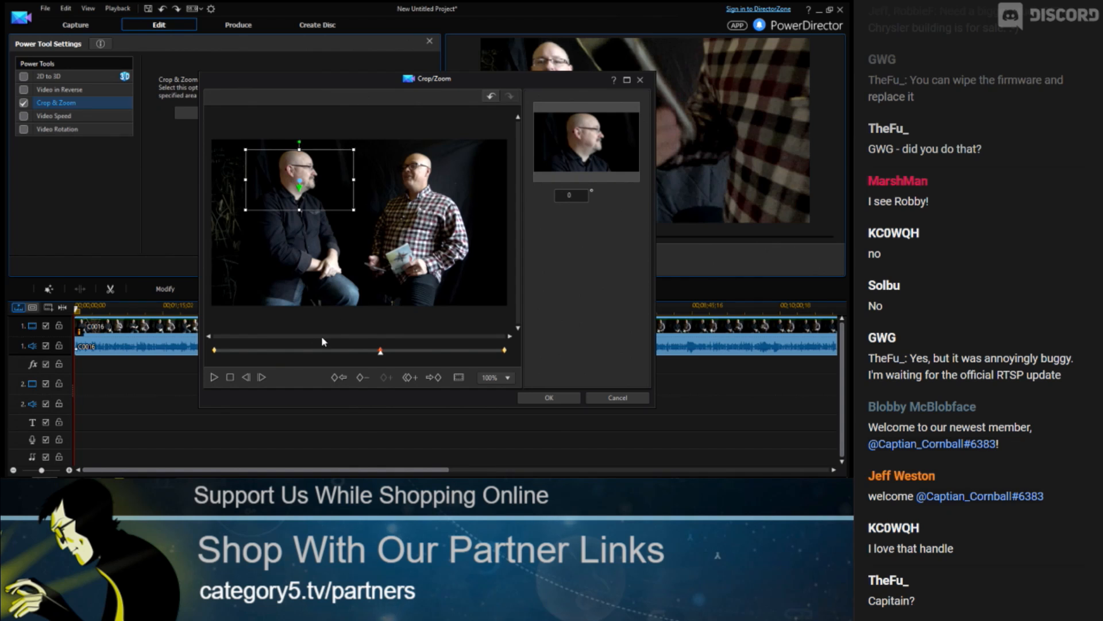
Scrub along the Crop/Zoom timeline to preview the zoom movement
left_click(310, 350)
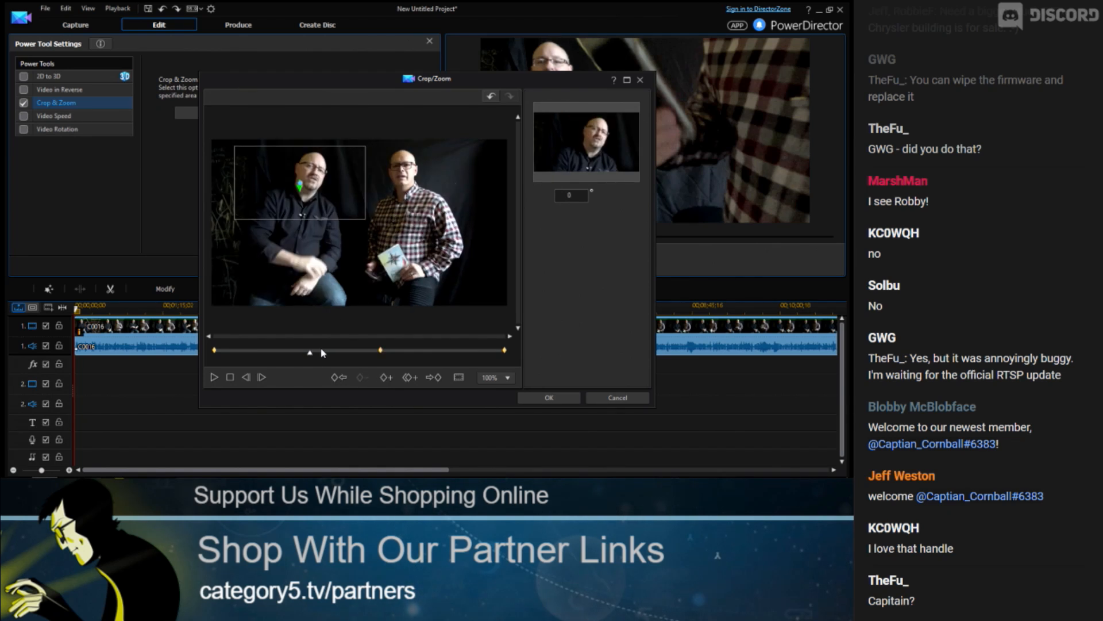
left_click(339, 351)
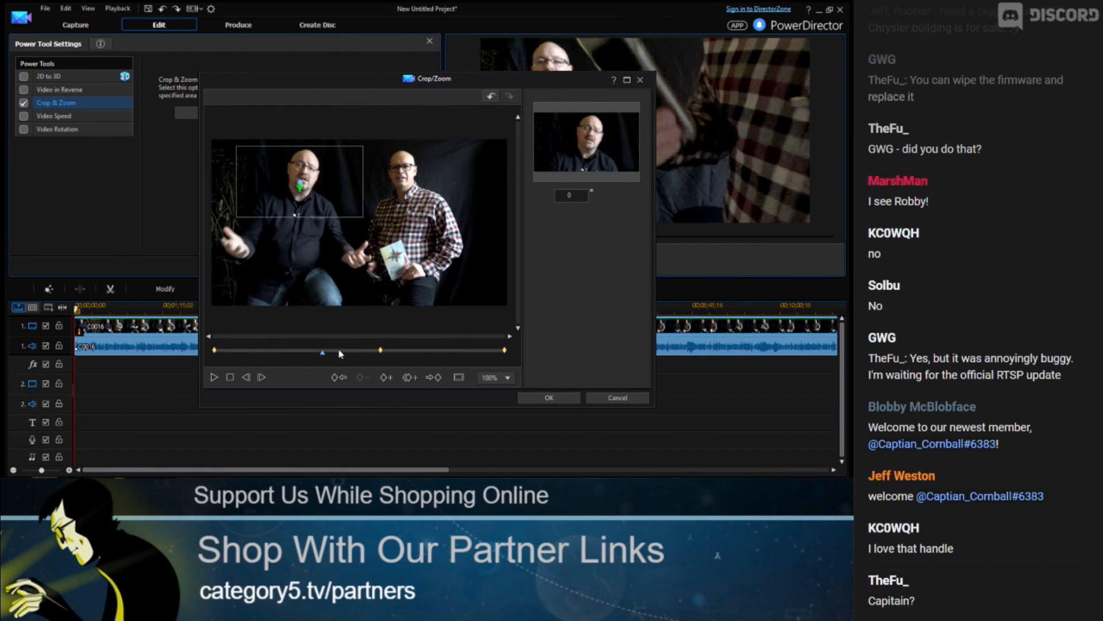
left_click(348, 352)
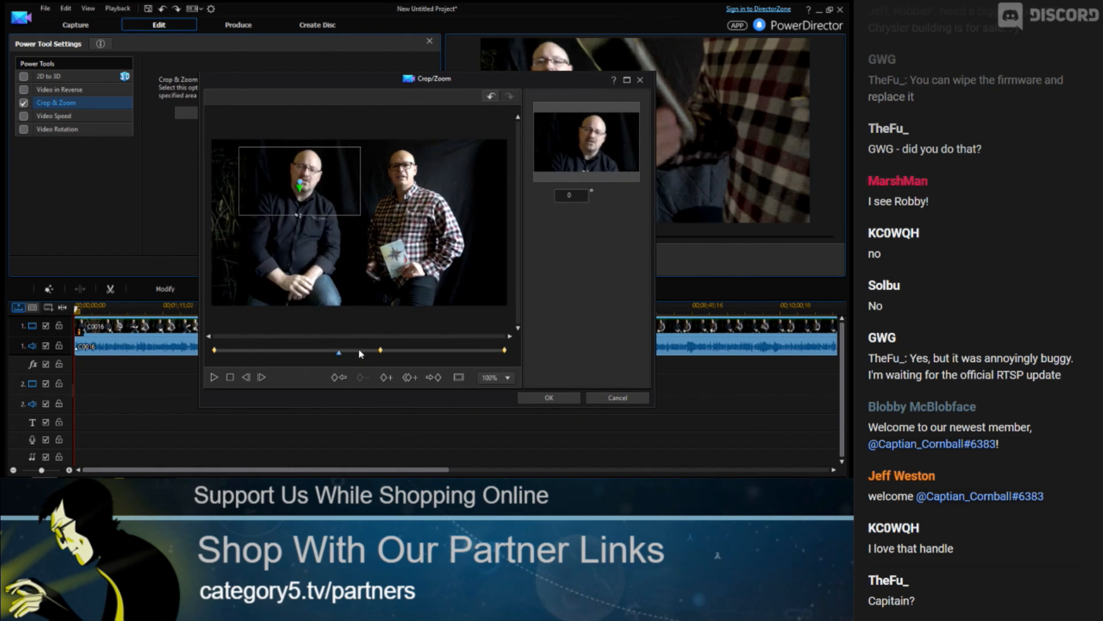
left_click(372, 352)
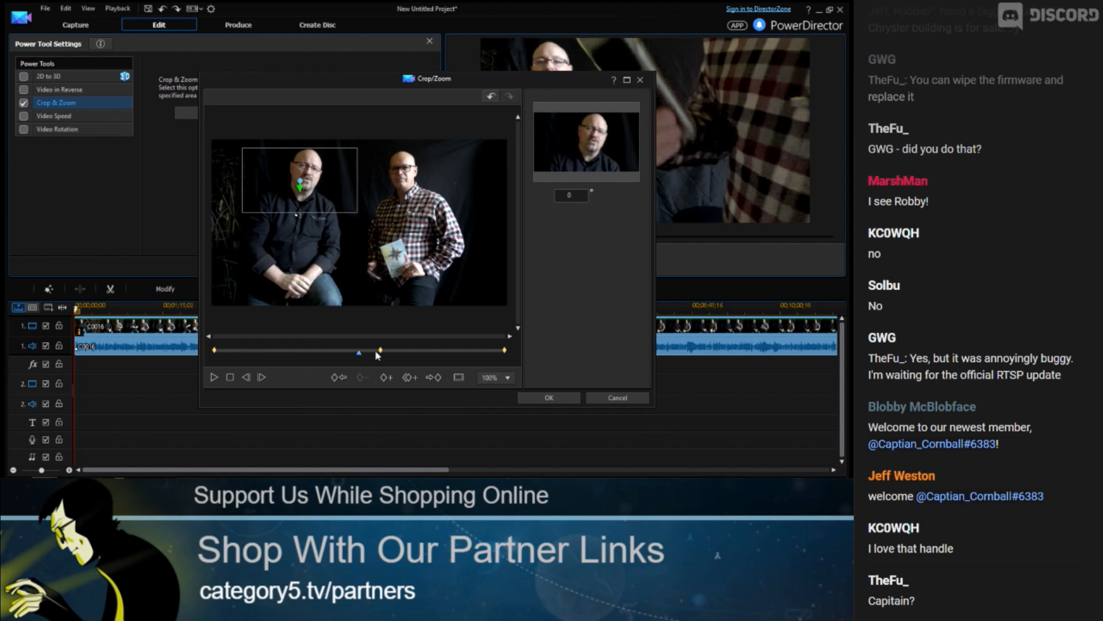
left_click(377, 352)
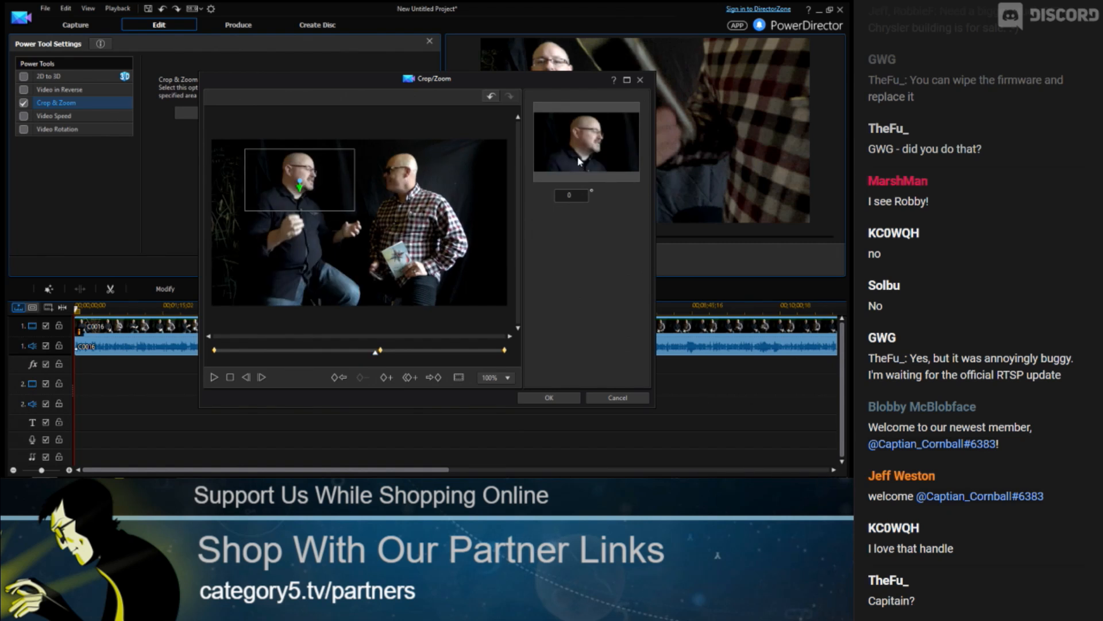
left_click(393, 352)
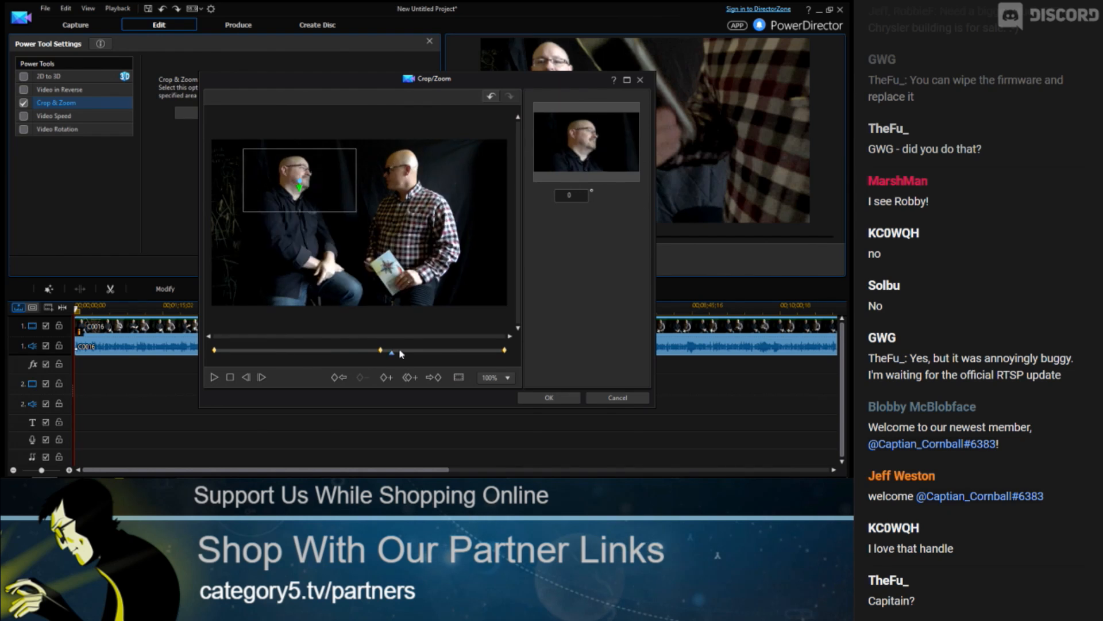
Preview the zoom toward the end keyframe, return to the middle keyframe and accept the Crop/Zoom settings
left_click(457, 352)
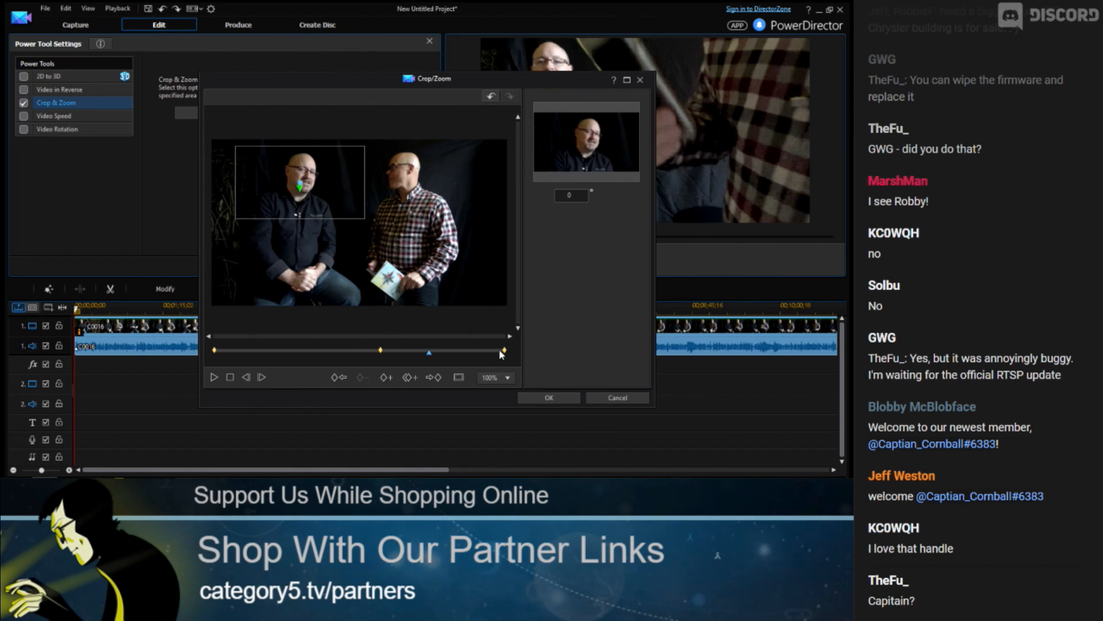
left_click(499, 351)
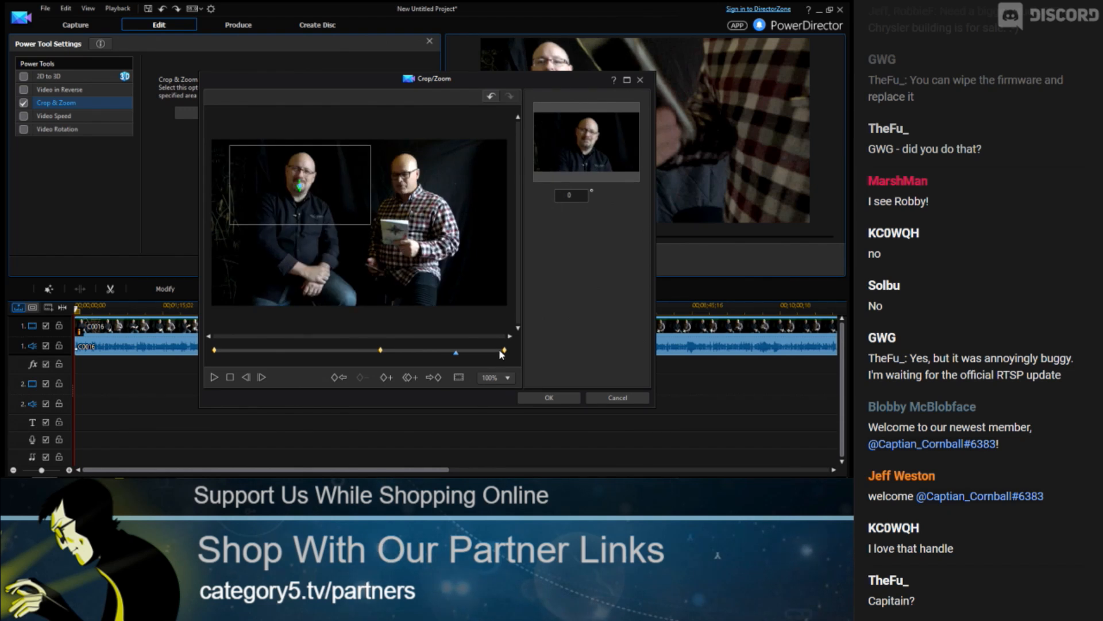
left_click(499, 350)
left_click(500, 351)
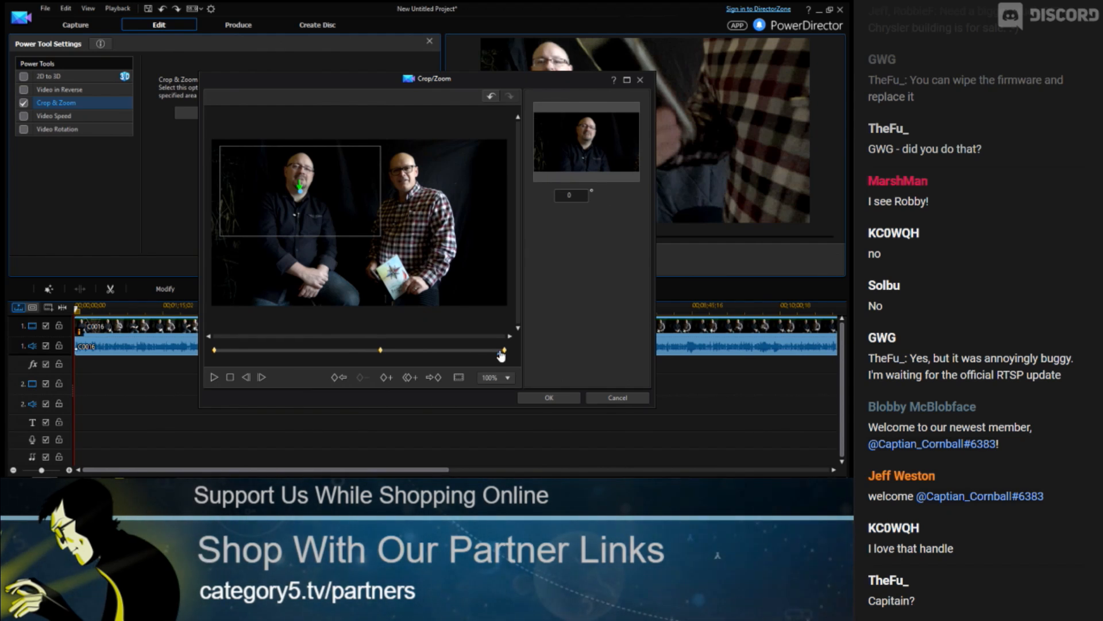
left_click(381, 351)
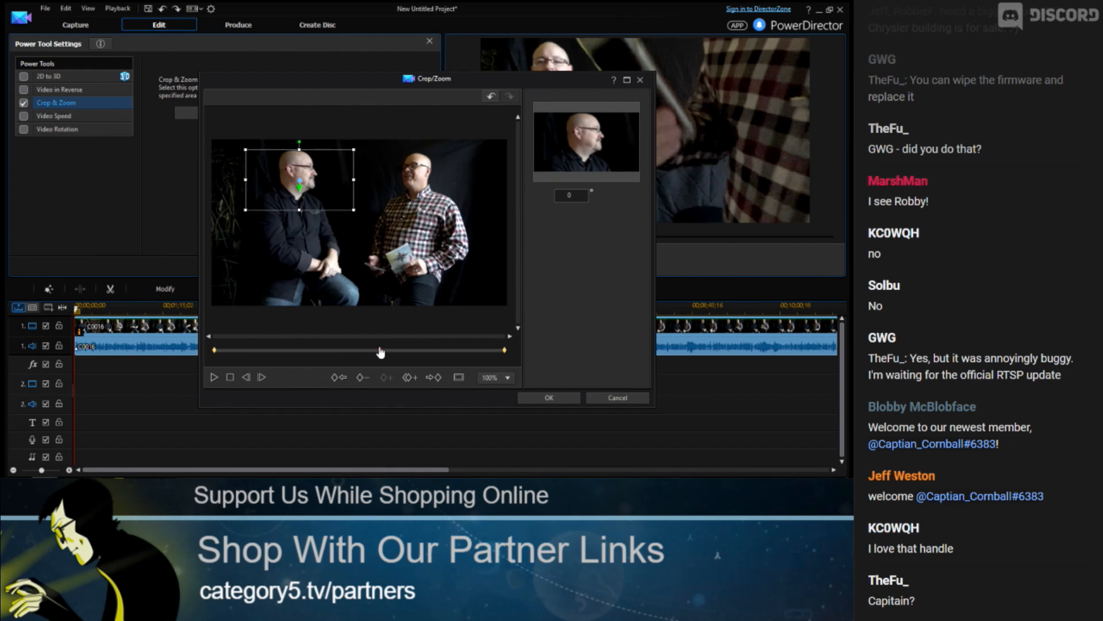
left_click(381, 352)
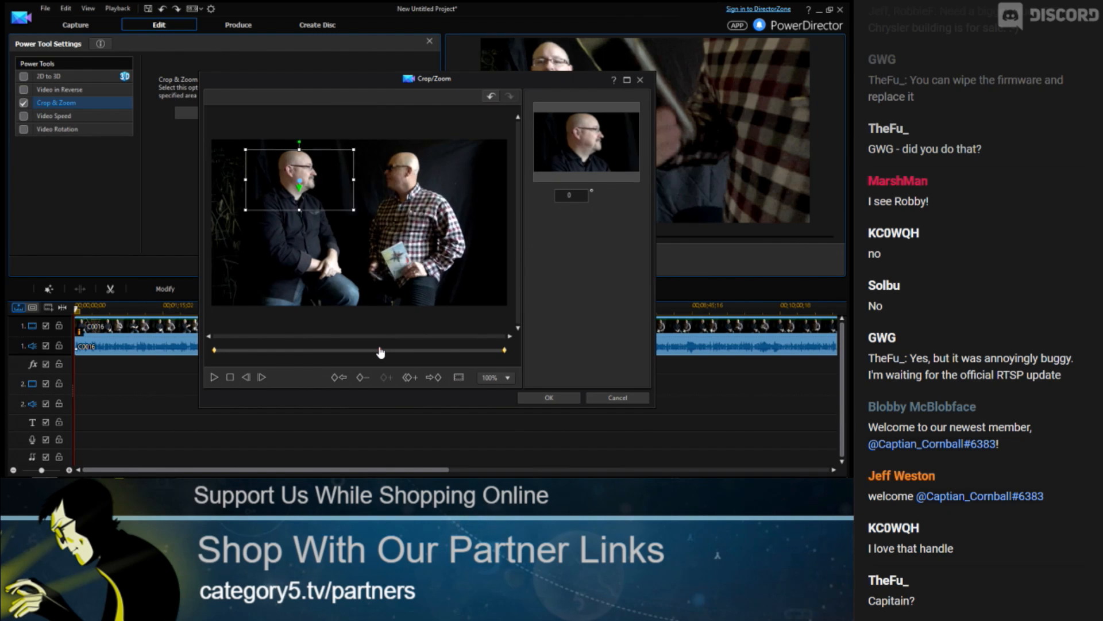
left_click(550, 397)
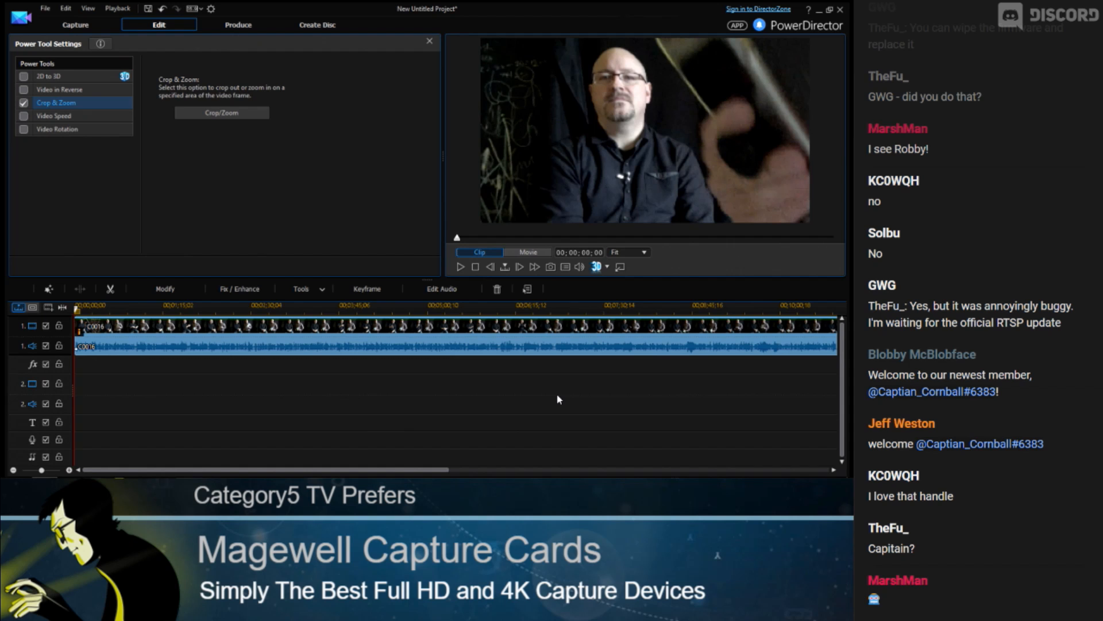
Switch to producing and name the output file Stage Right.m2ts on the Desktop
left_click(493, 308)
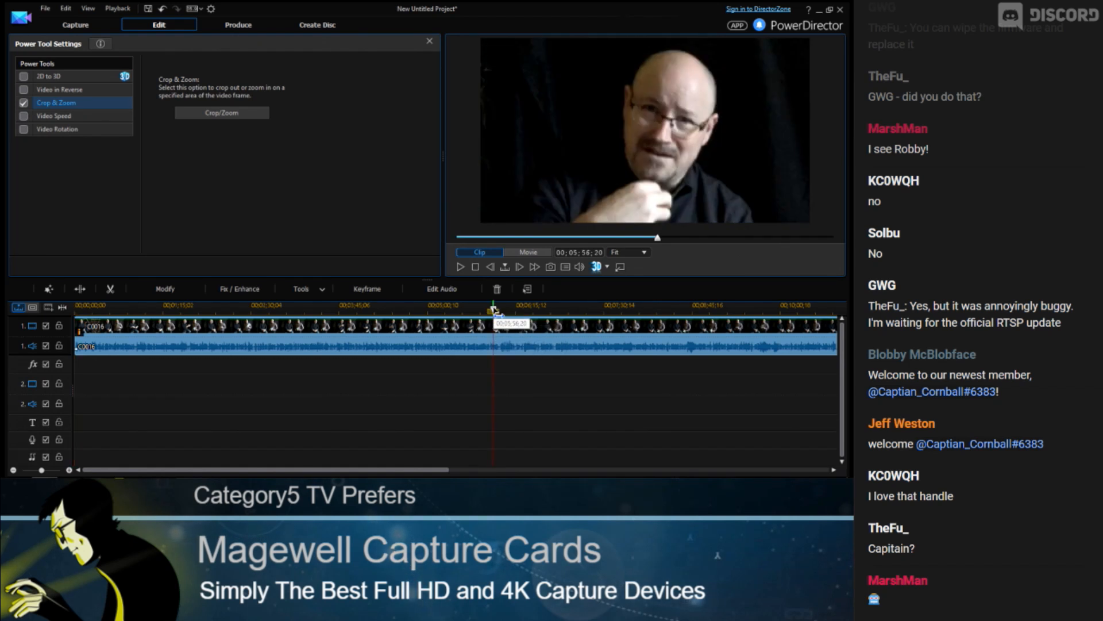
left_click(233, 25)
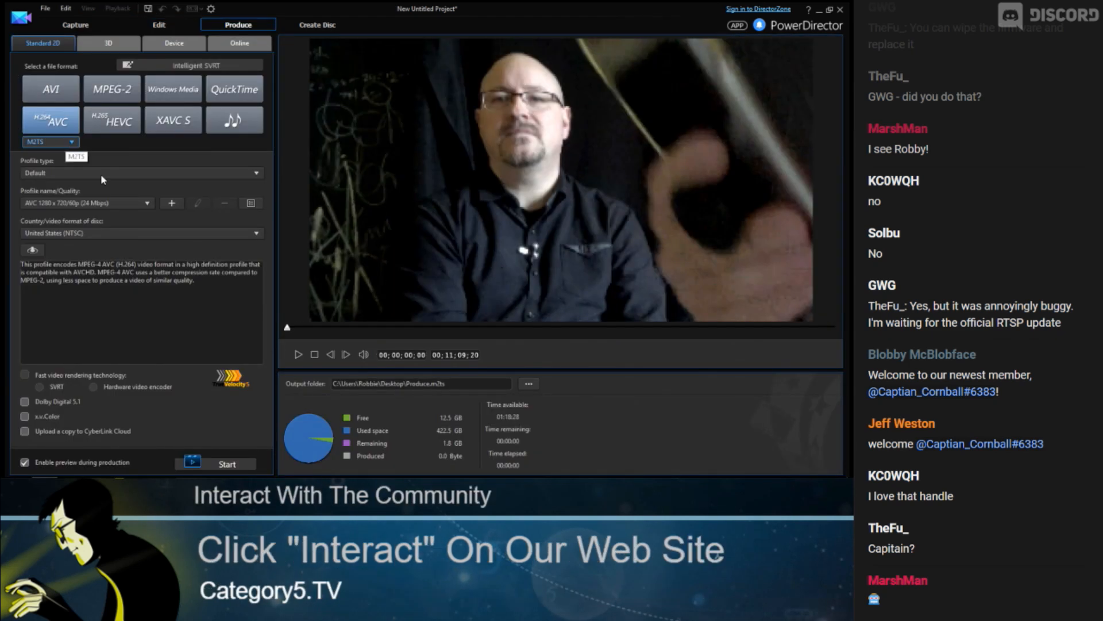
left_click(524, 386)
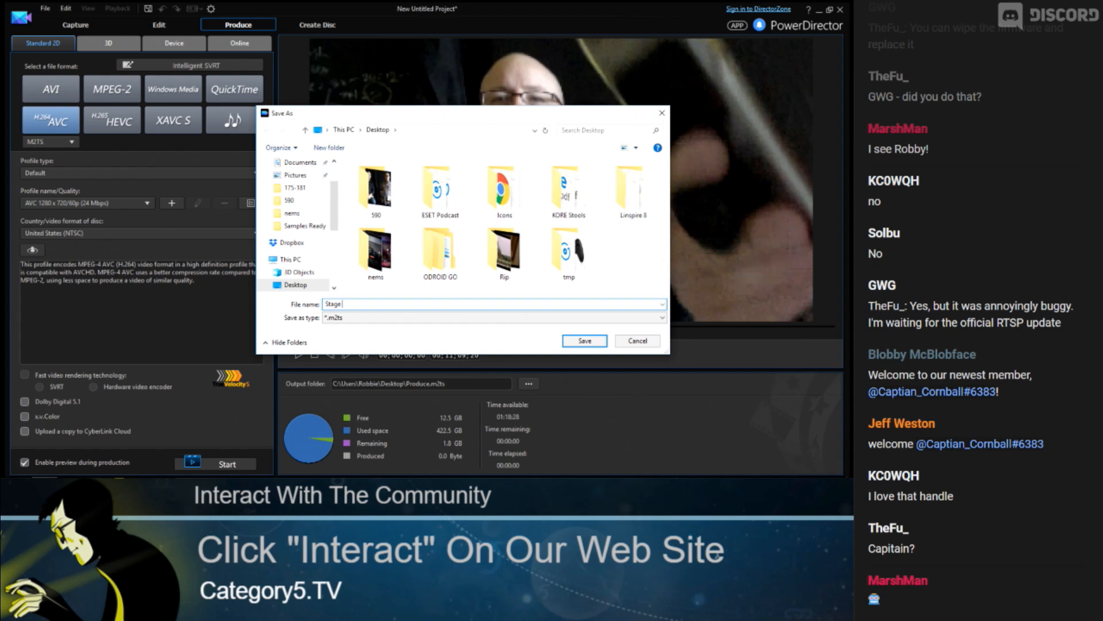
key("Return")
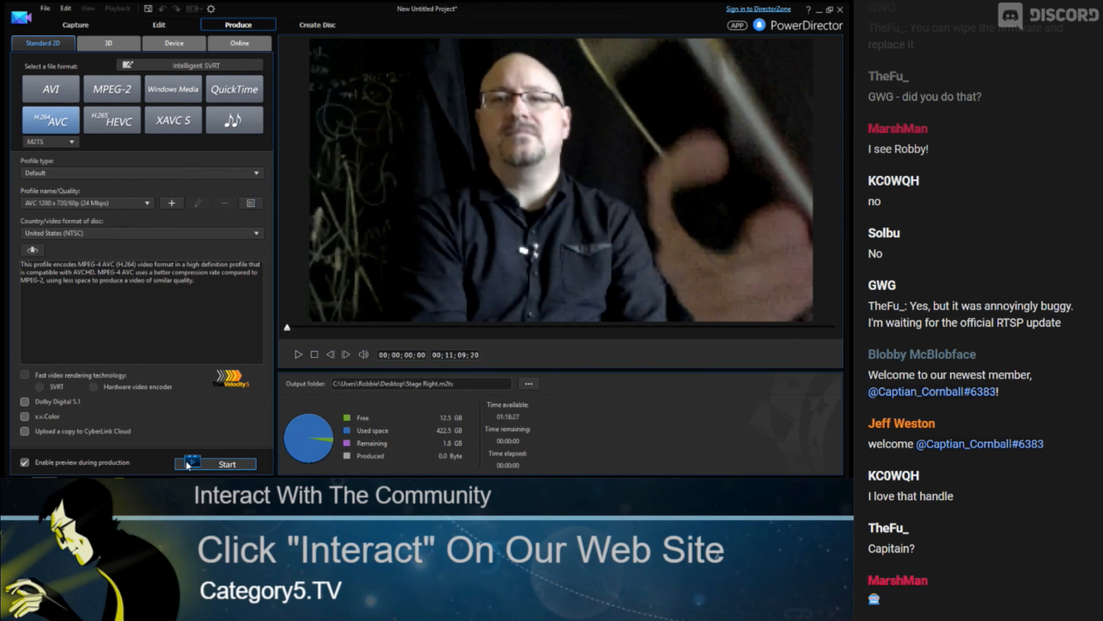
Start producing the video, then cancel the rendering
left_click(216, 464)
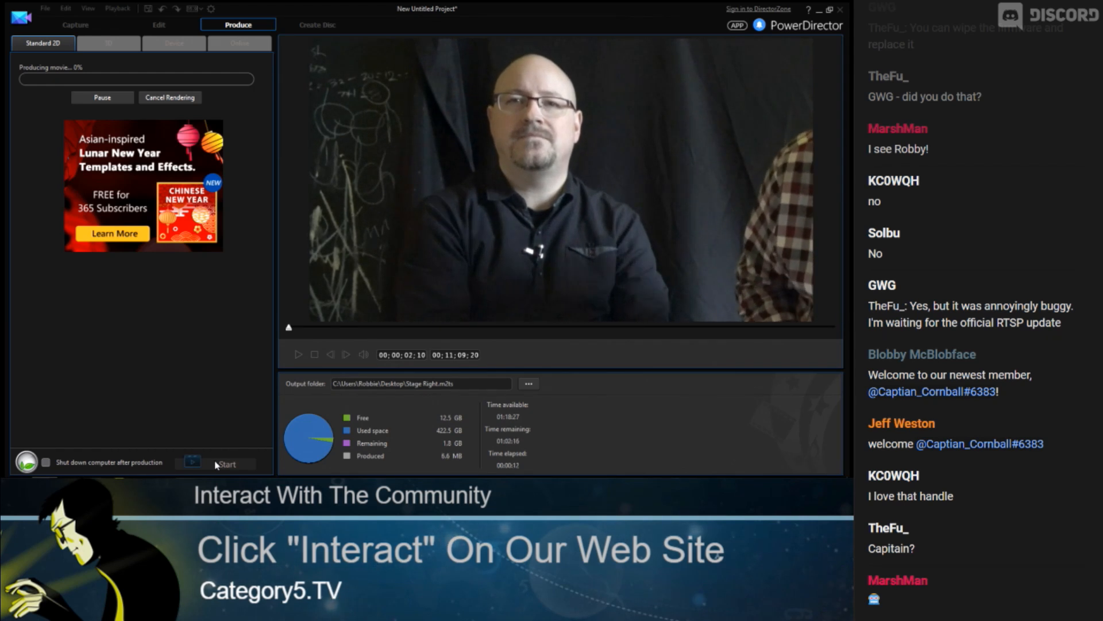
left_click(172, 98)
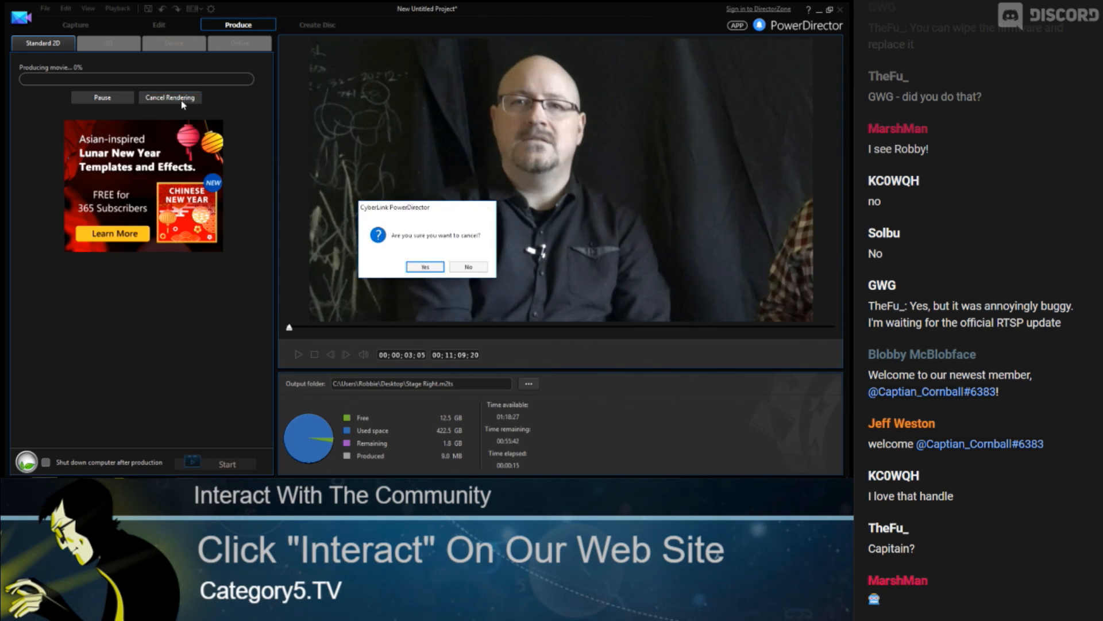
left_click(430, 266)
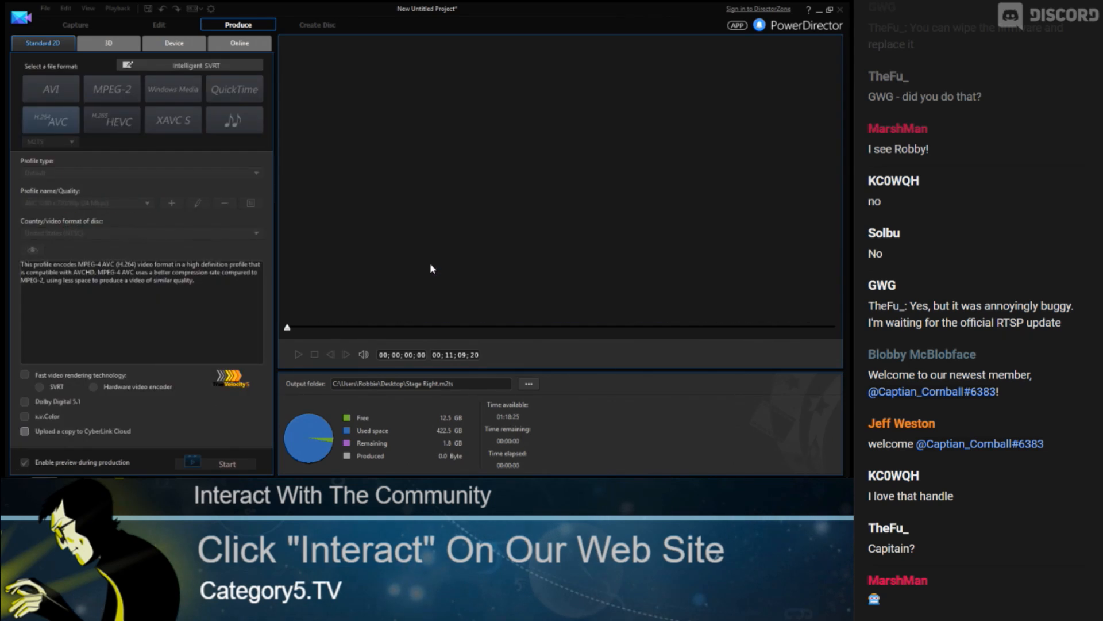
Return to editing and reopen the clip's Crop/Zoom power tool
left_click(159, 25)
left_click_drag(212, 88, 302, 322)
left_click(308, 341)
left_click(301, 288)
left_click(313, 298)
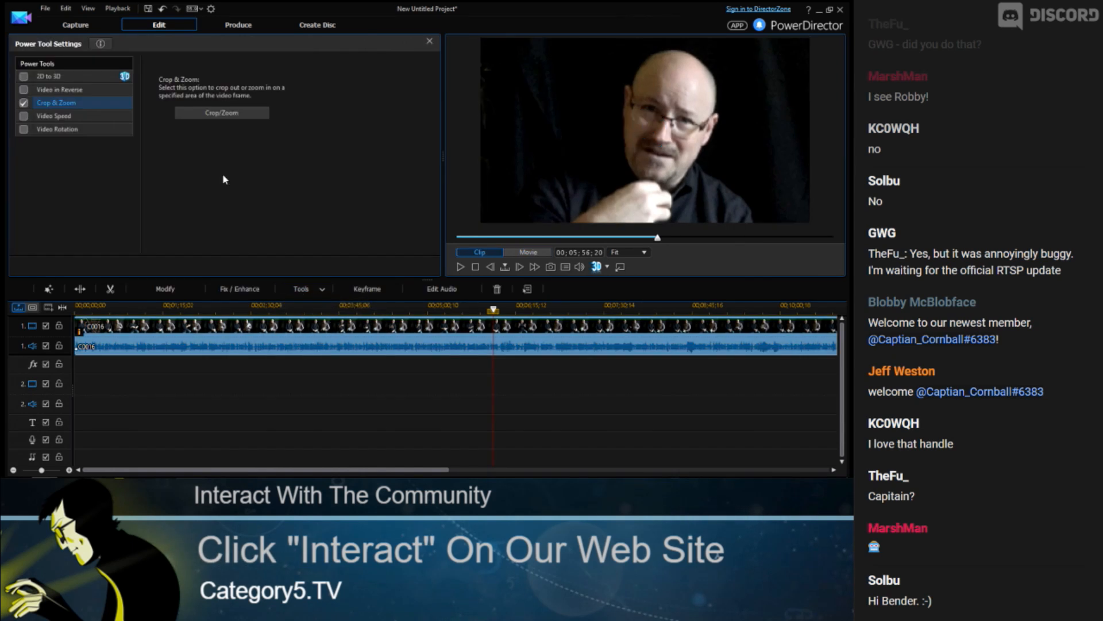
left_click(225, 118)
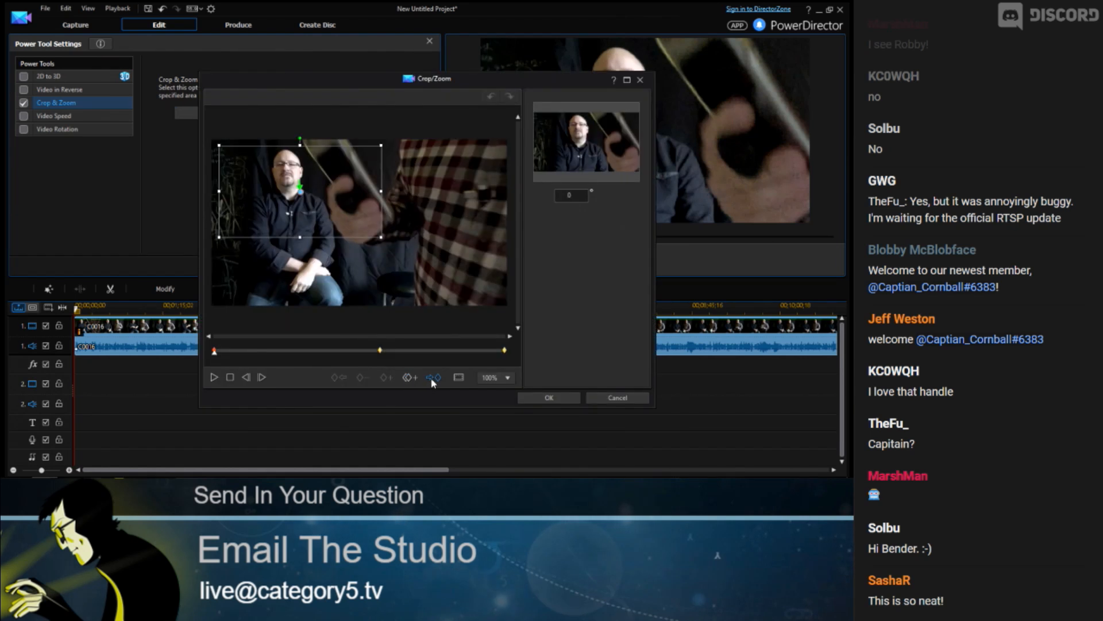
At the middle keyframe, move the crop frame from the left man onto the right man and preview it
left_click(413, 379)
left_click(456, 401)
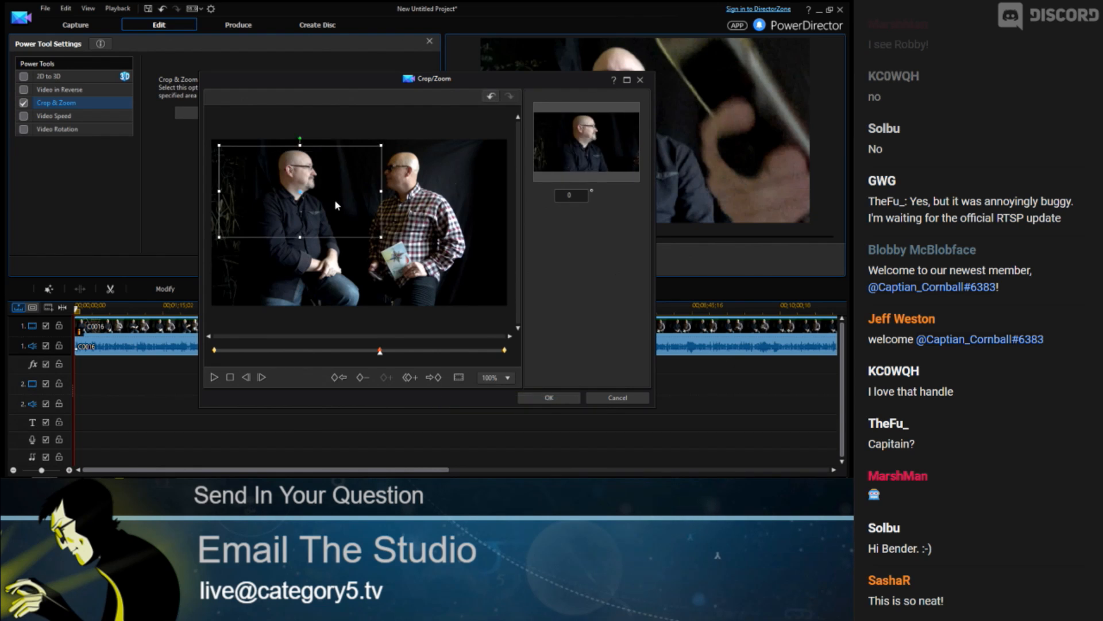
left_click_drag(321, 198, 426, 195)
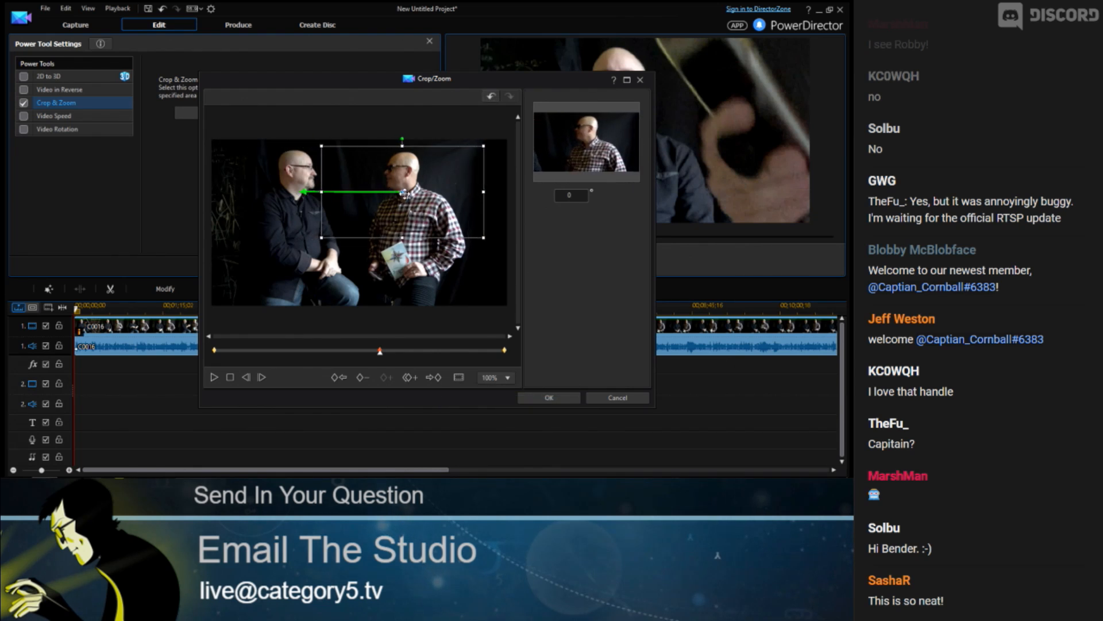
left_click(424, 350)
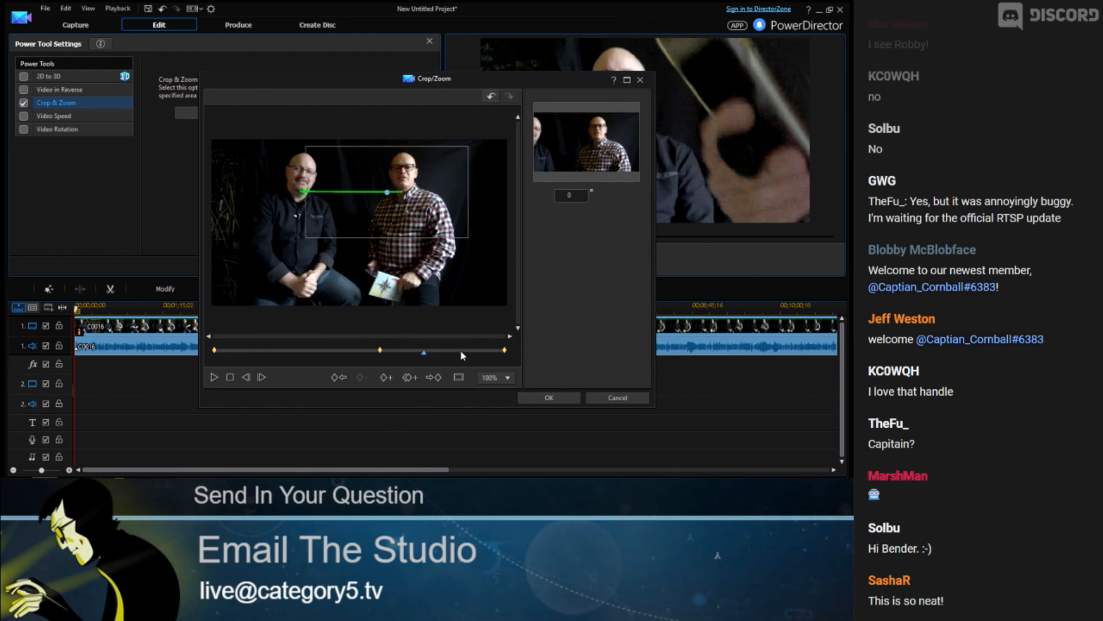
left_click_drag(424, 352, 480, 351)
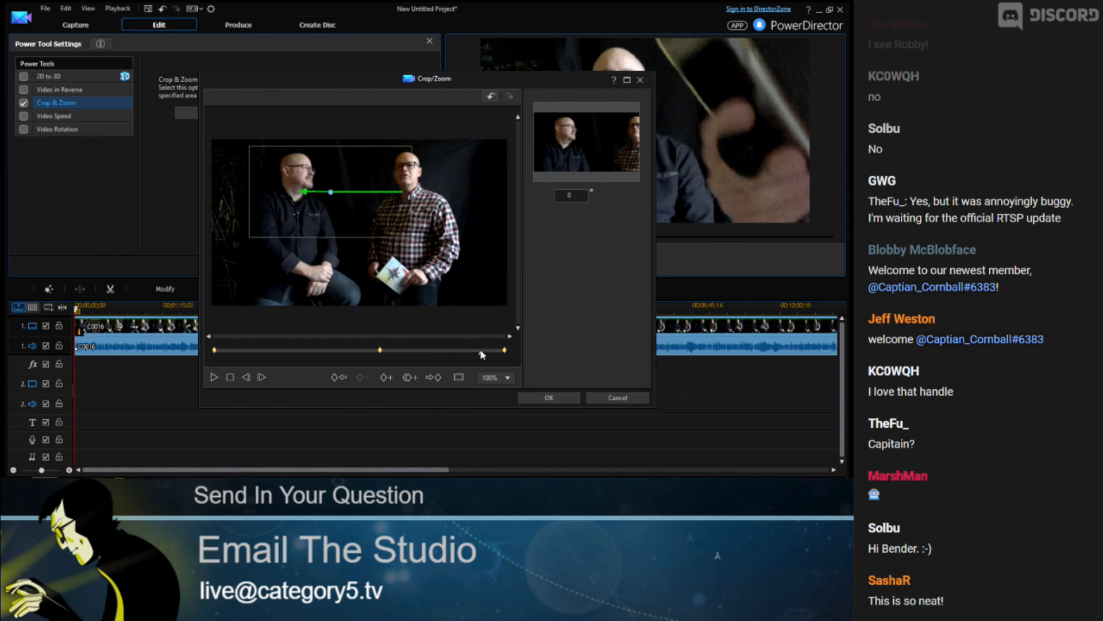
Copy the crop onto the first keyframe, shrink and raise the middle crop around the right man, then discard the changes
left_click(411, 377)
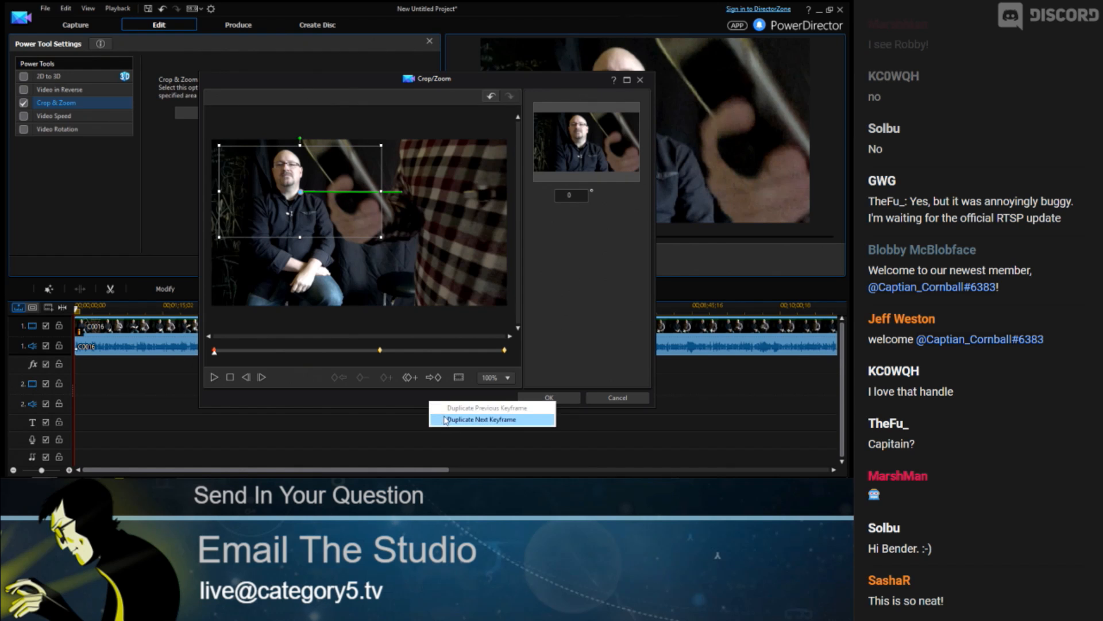
left_click(434, 419)
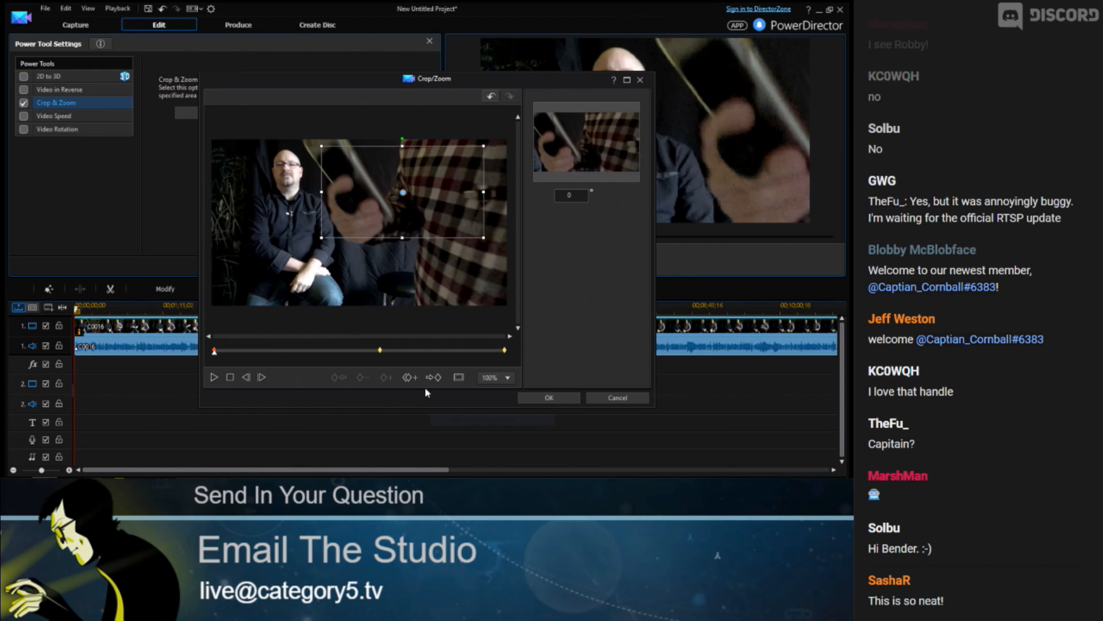
left_click(355, 352)
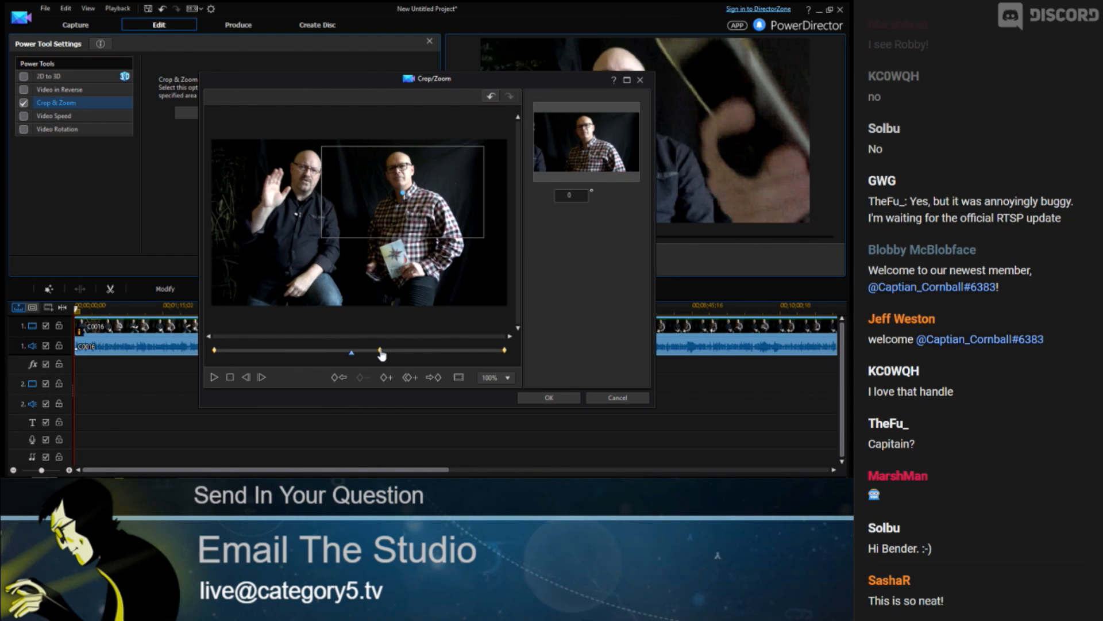
left_click(325, 239)
left_click_drag(326, 236, 347, 224)
left_click_drag(404, 193, 404, 183)
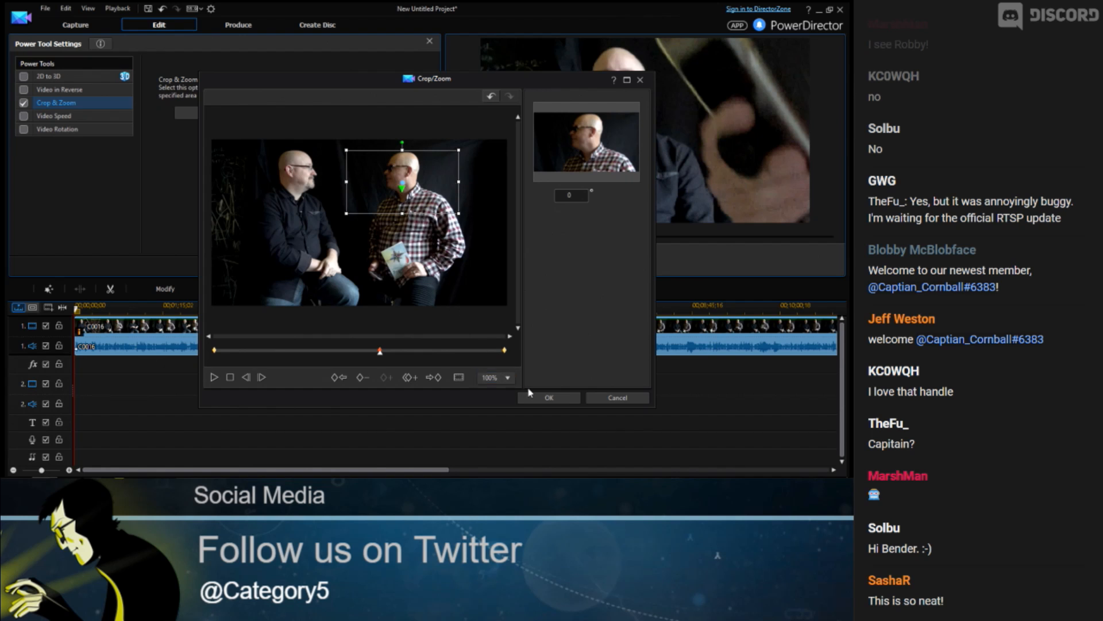
left_click(432, 352)
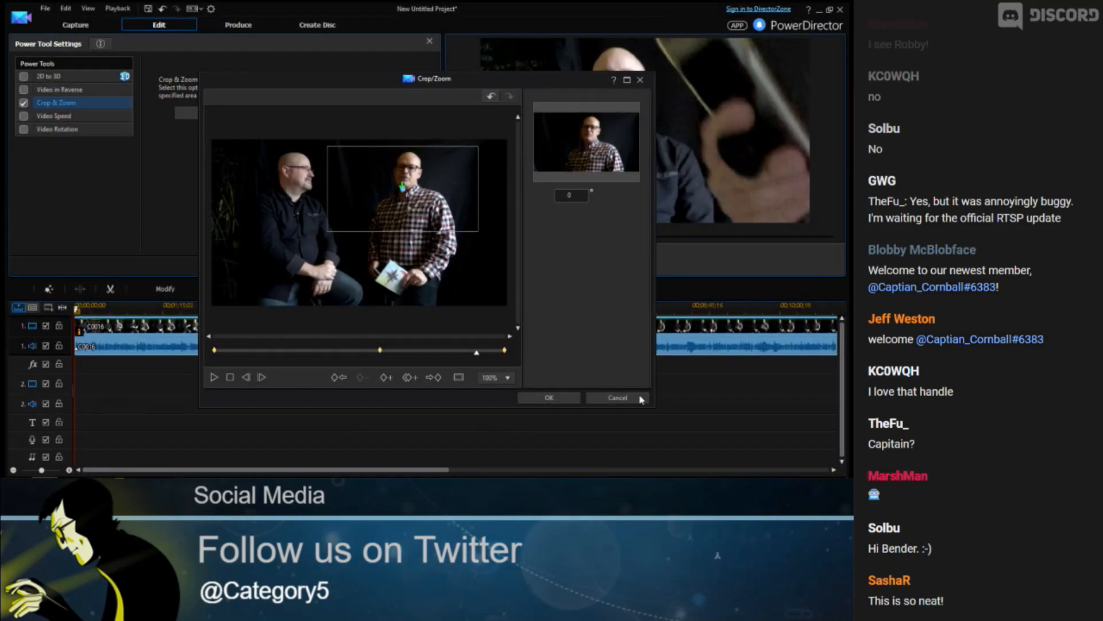
left_click(642, 399)
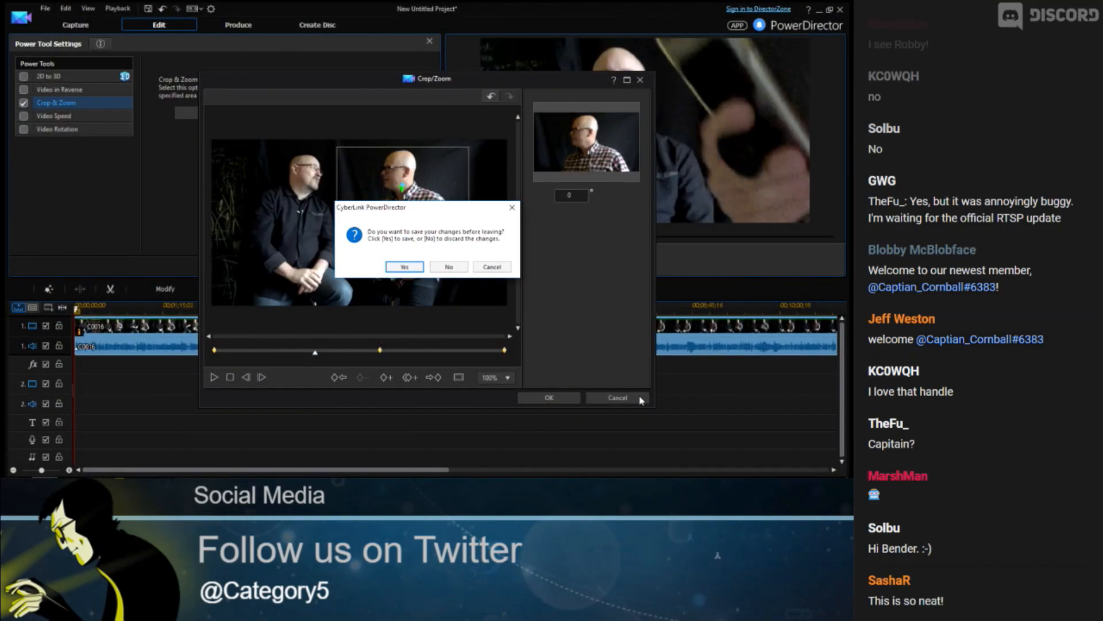
left_click(448, 267)
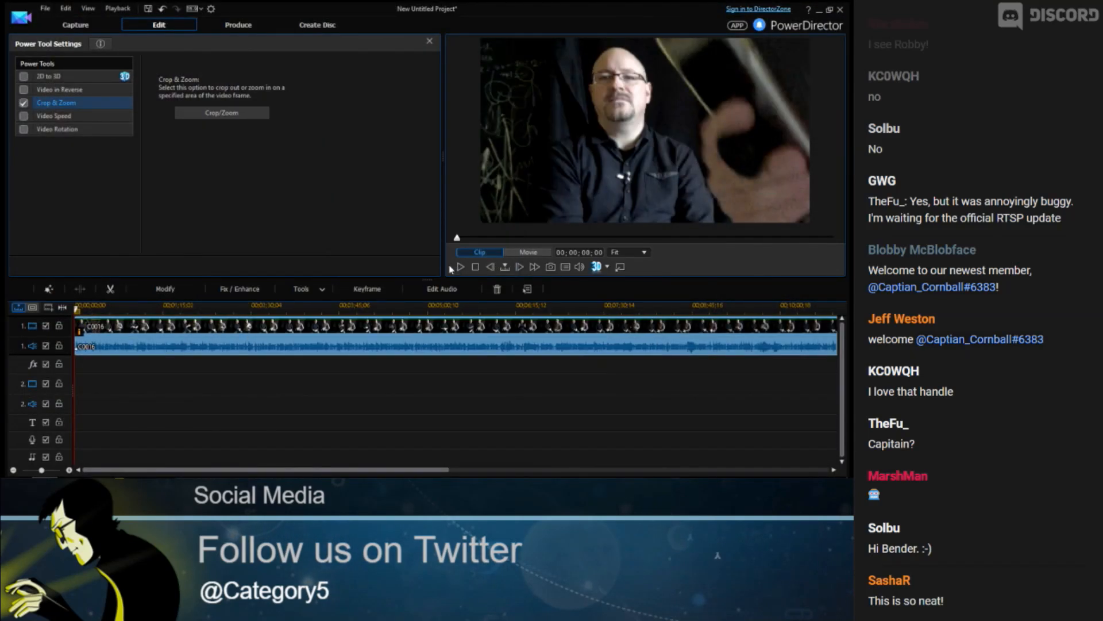
Close the power tool settings and start a new project without saving the current one
left_click(430, 43)
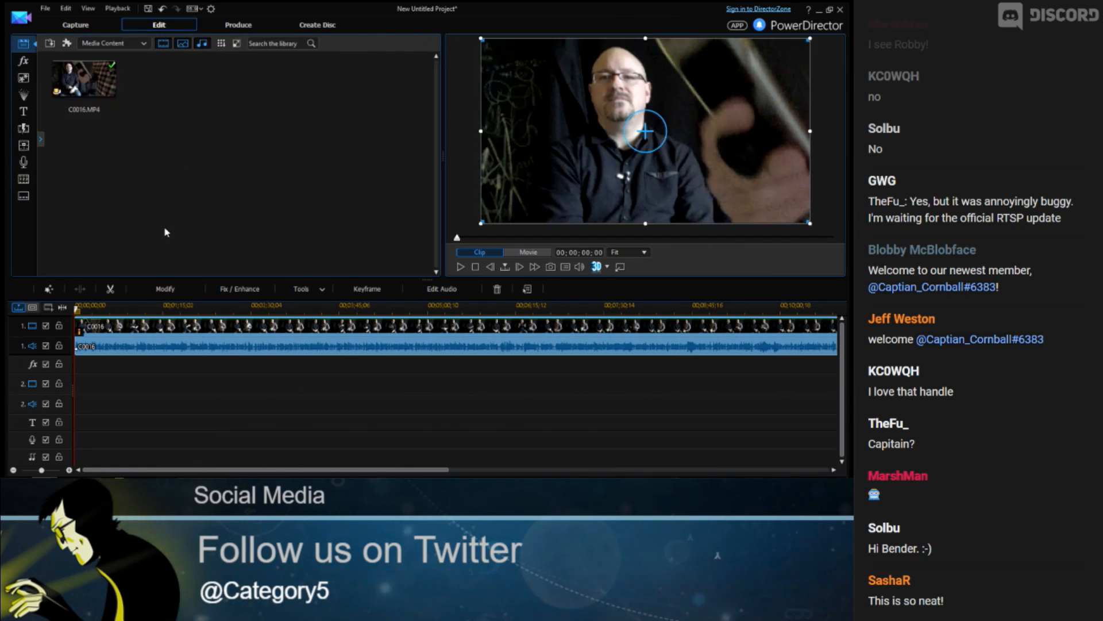
left_click(44, 7)
left_click(63, 16)
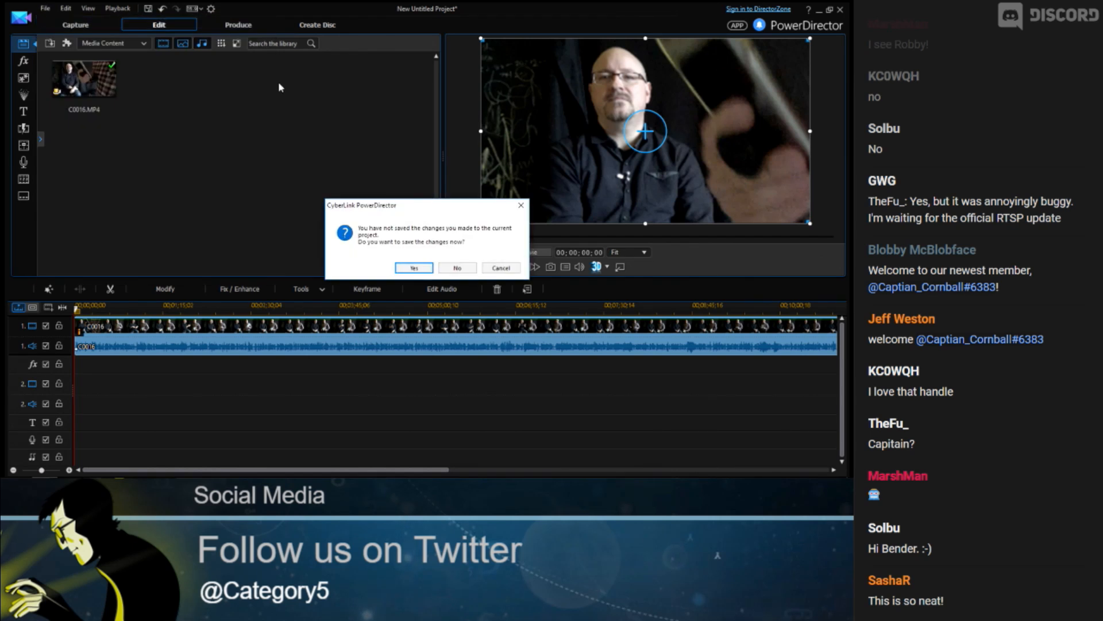
left_click(456, 270)
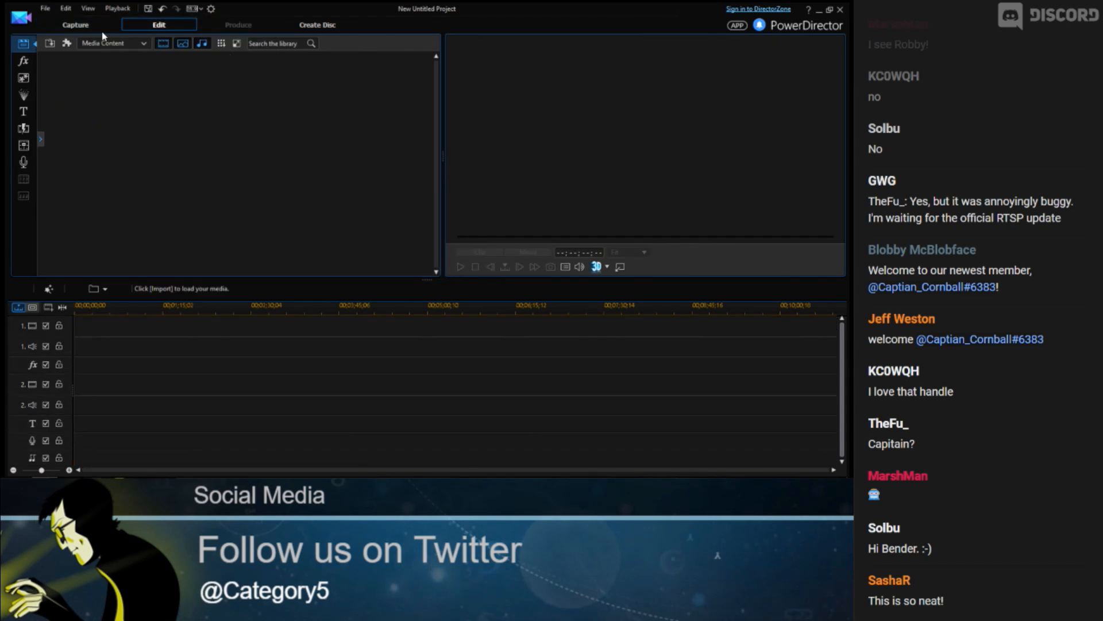
Import all three media files from the Samples Ready folder inside the 590 folder on the Desktop
left_click(50, 45)
left_click(86, 57)
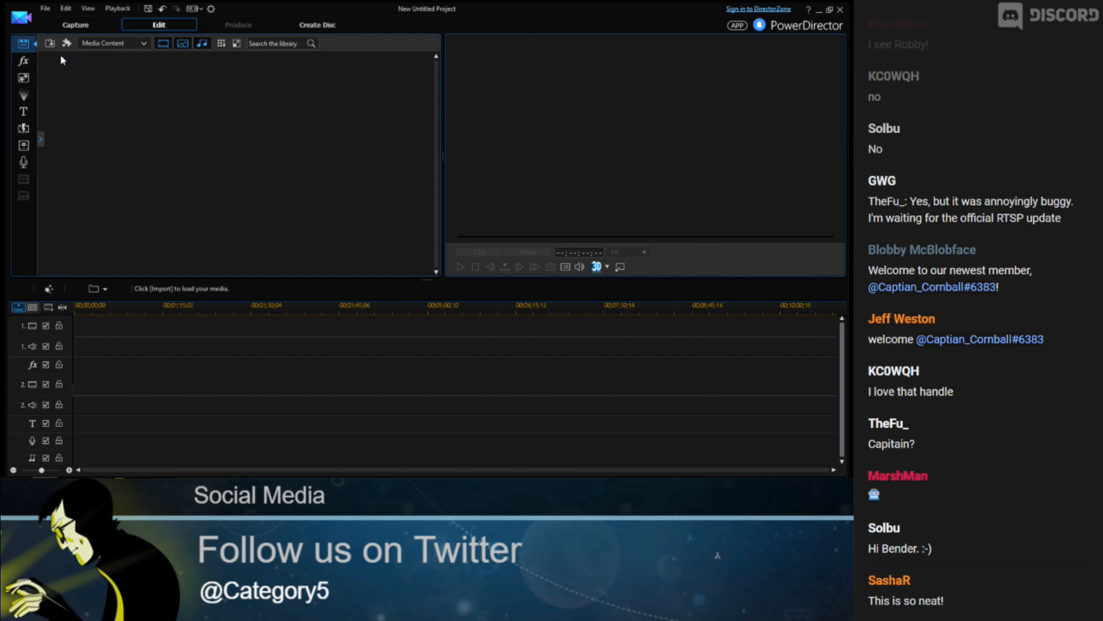
left_click(307, 145)
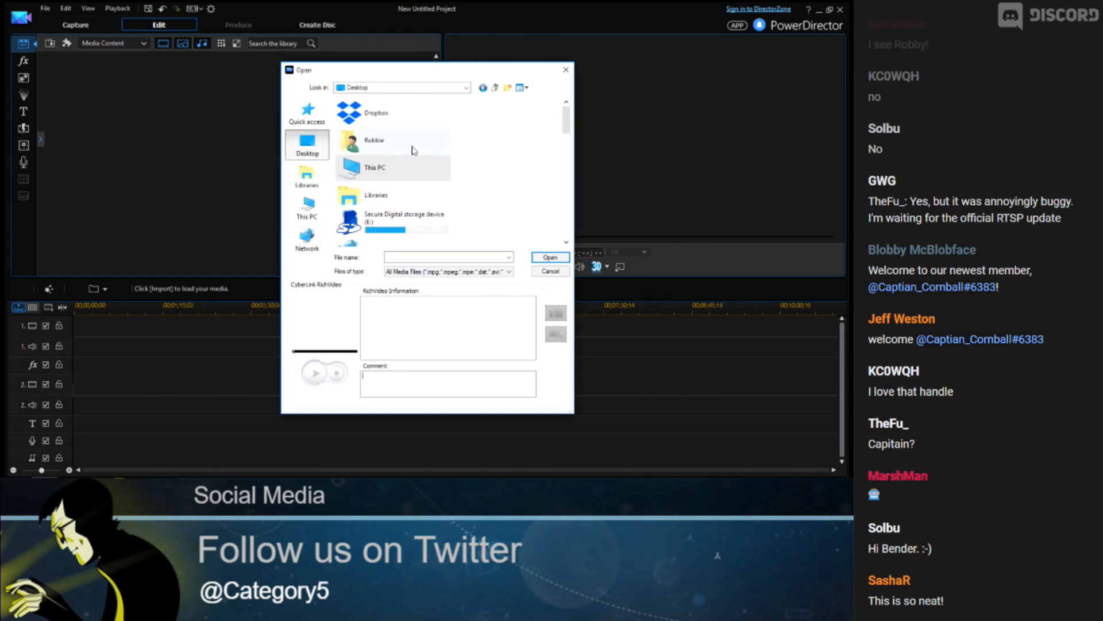
left_click_drag(566, 119, 567, 152)
double_click(400, 130)
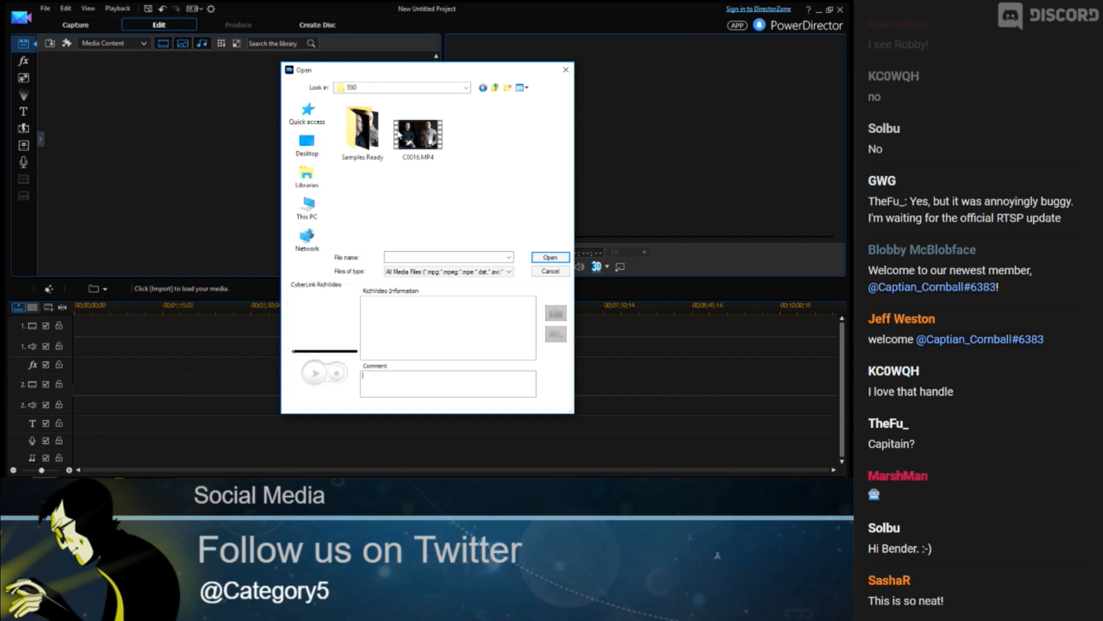
double_click(381, 159)
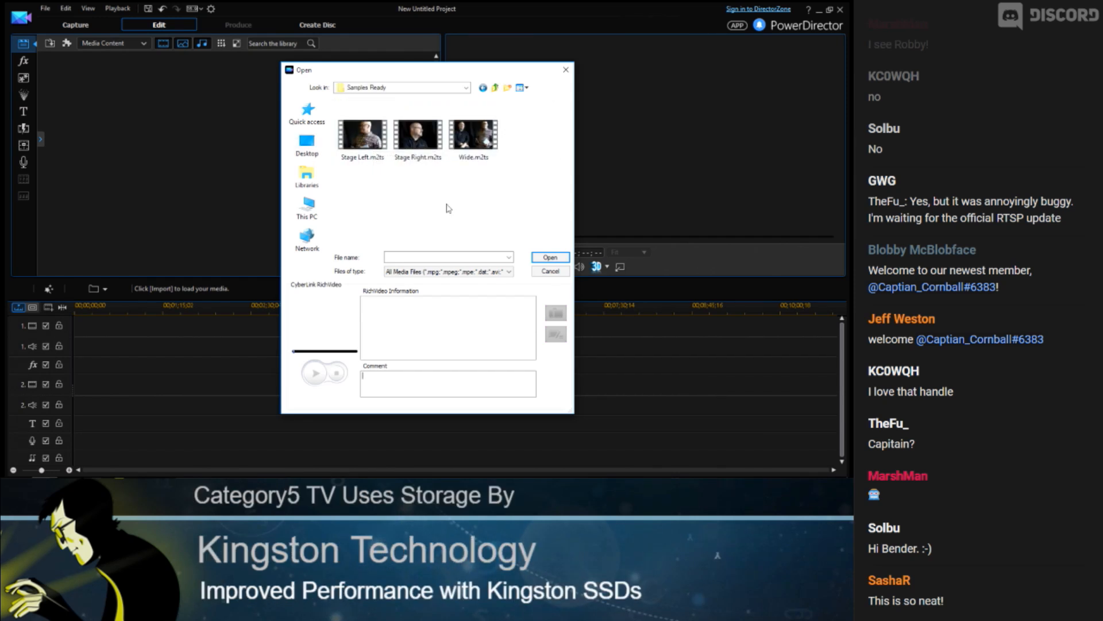
key("ctrl+a")
left_click(545, 256)
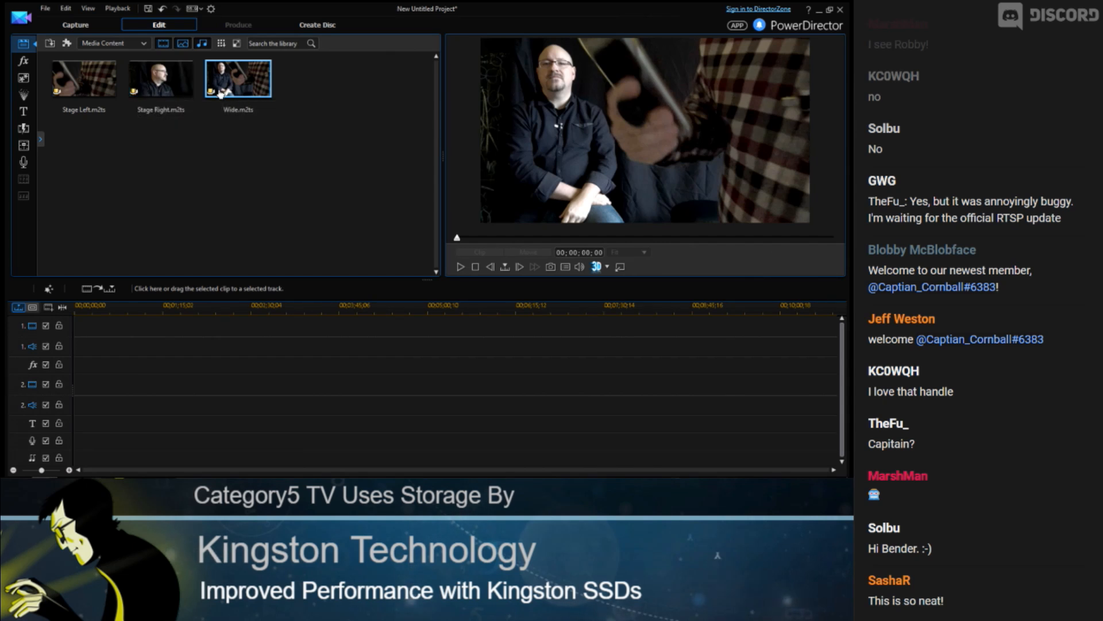
left_click(45, 8)
left_click(81, 68)
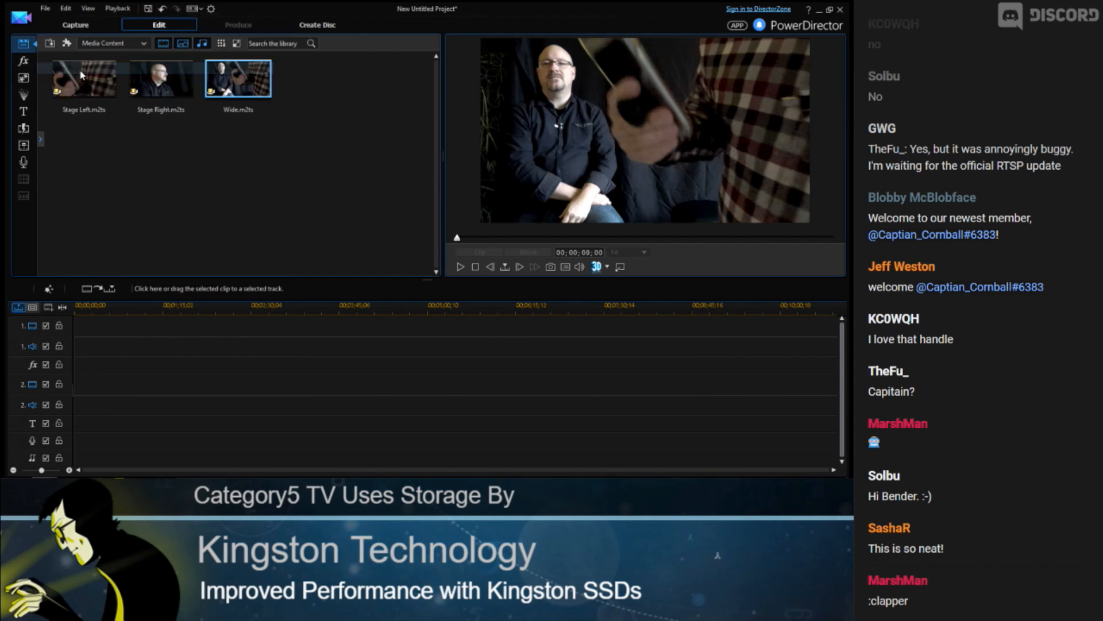
Save the new project as "590 test"
type("590 test")
key("Return")
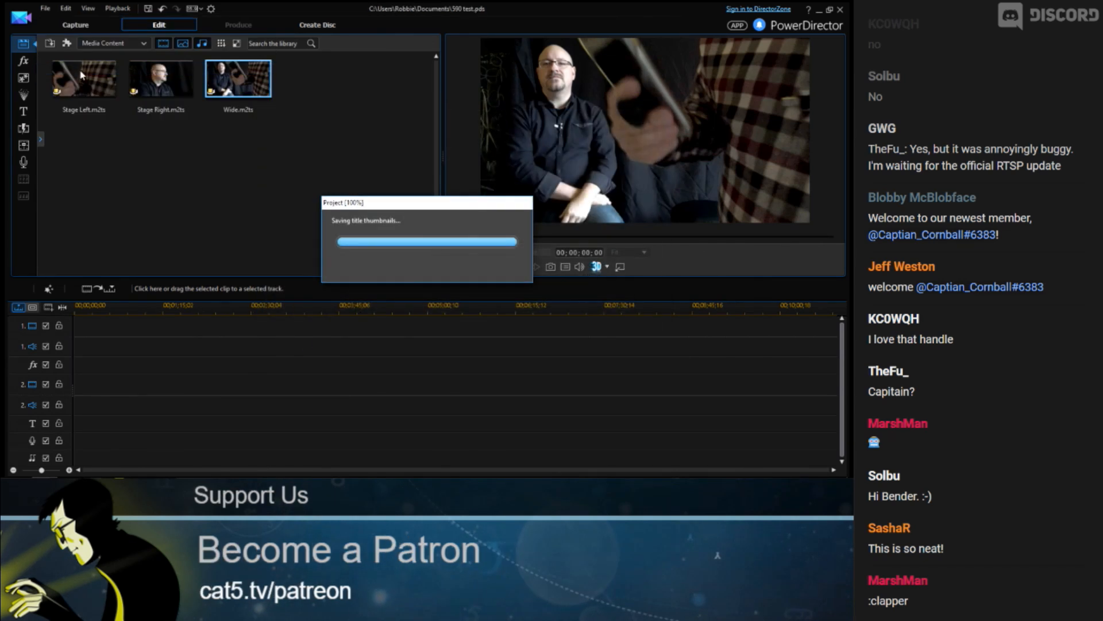
Select the Stage Right clip and open it in the MultiCam Designer
left_click(165, 87)
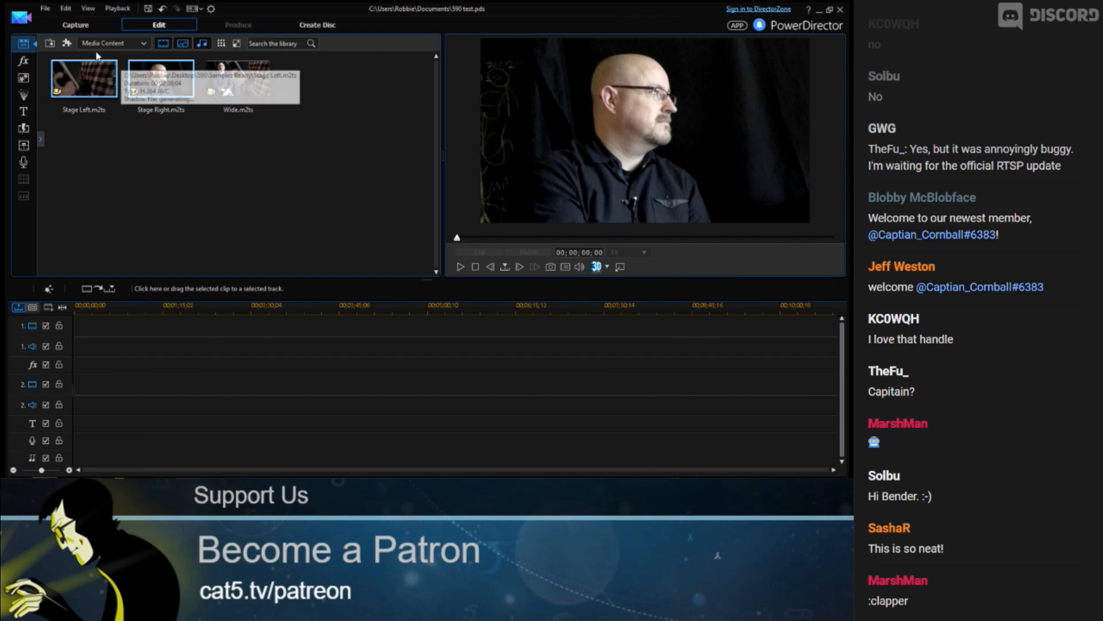
left_click(66, 44)
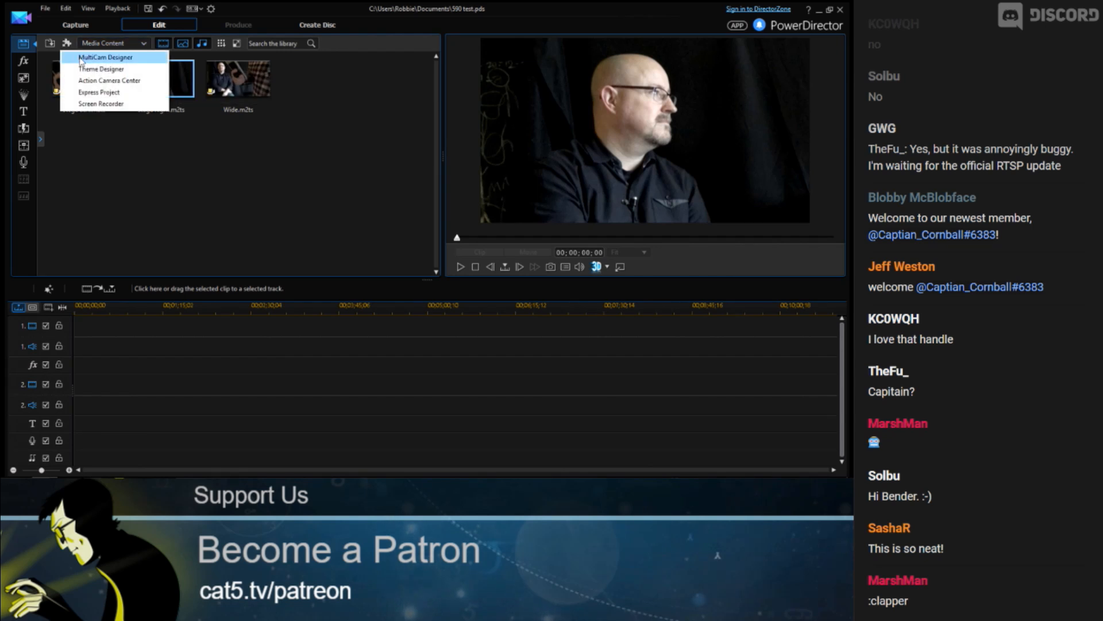
left_click(188, 100)
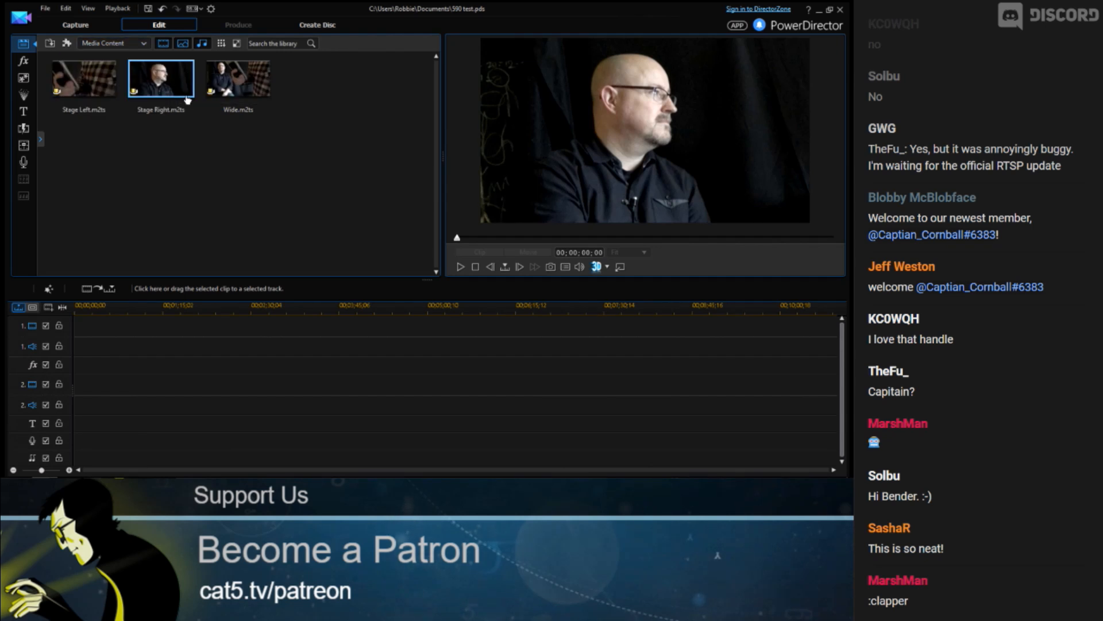
left_click(67, 44)
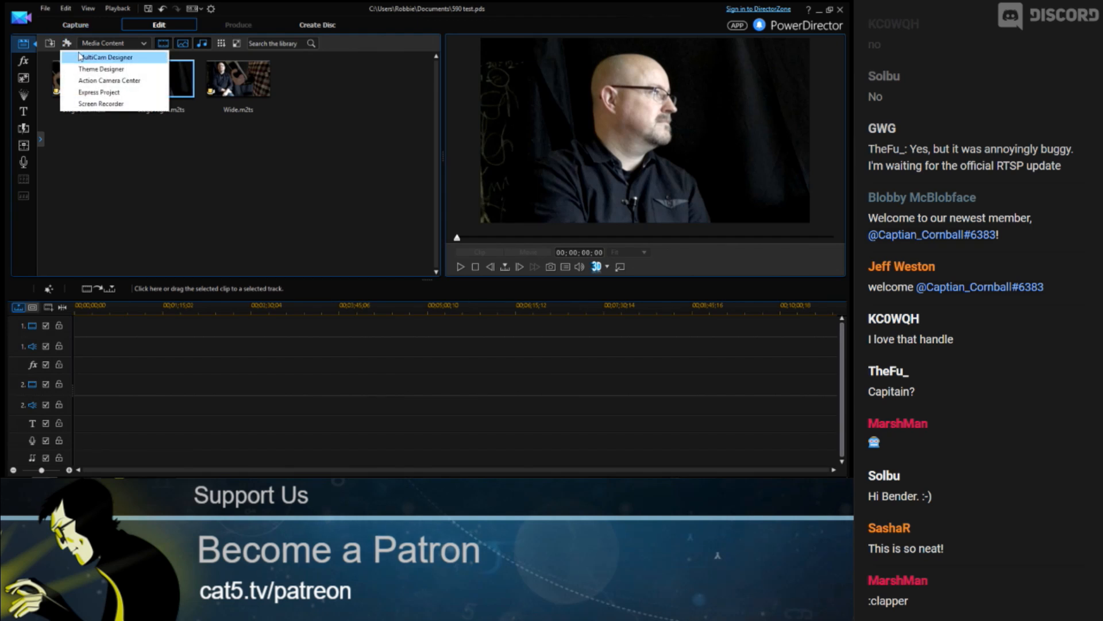
left_click(83, 57)
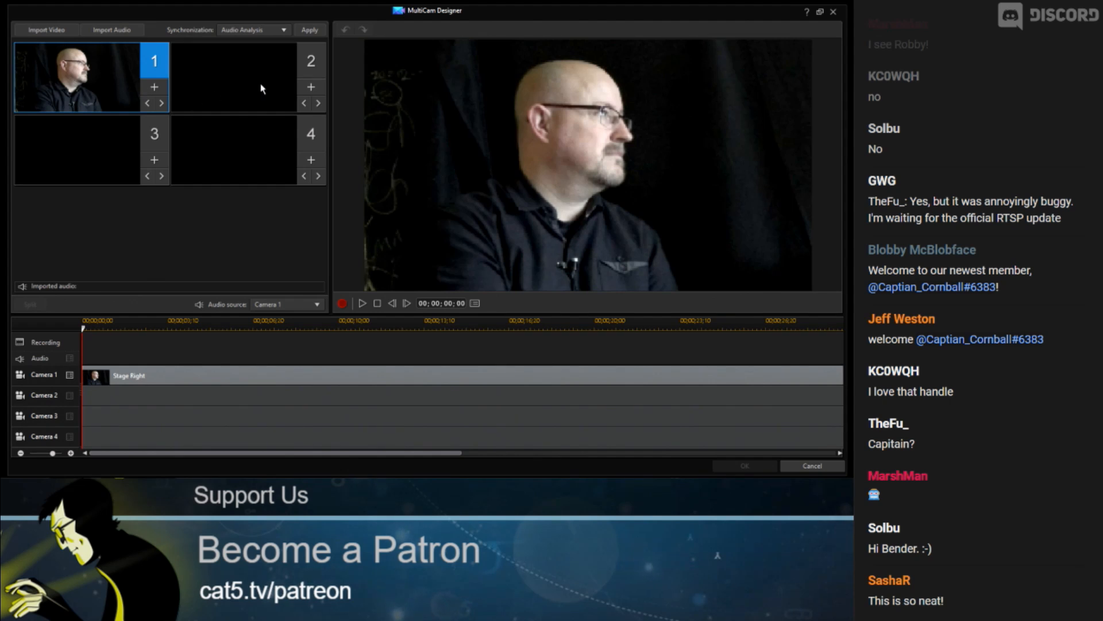
Import the Stage Left clip from the media library into camera 2
left_click(315, 89)
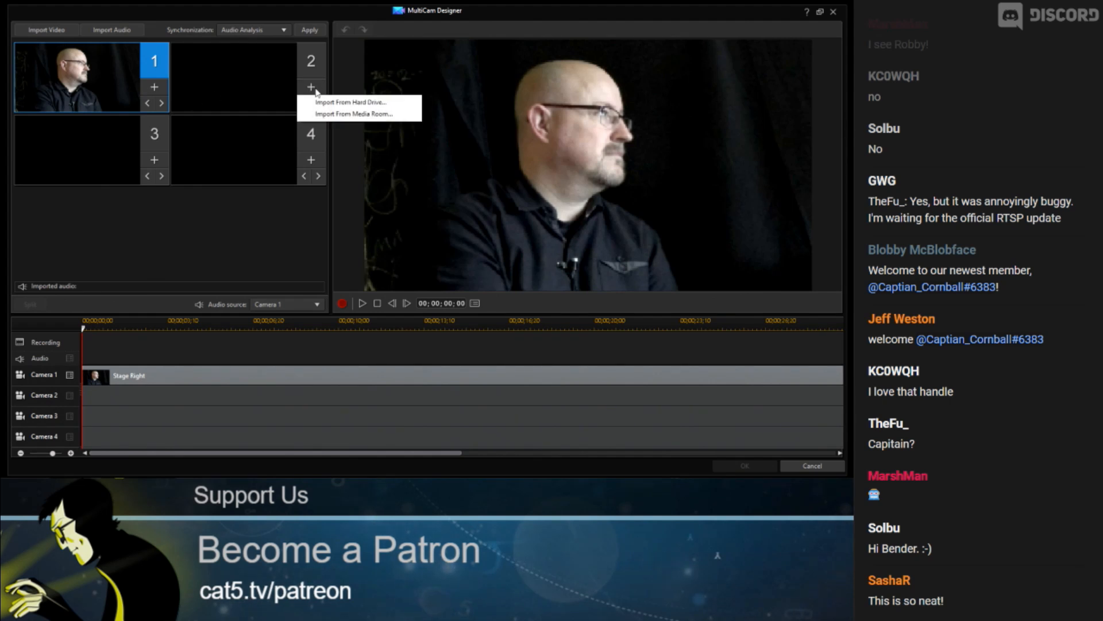
left_click(354, 114)
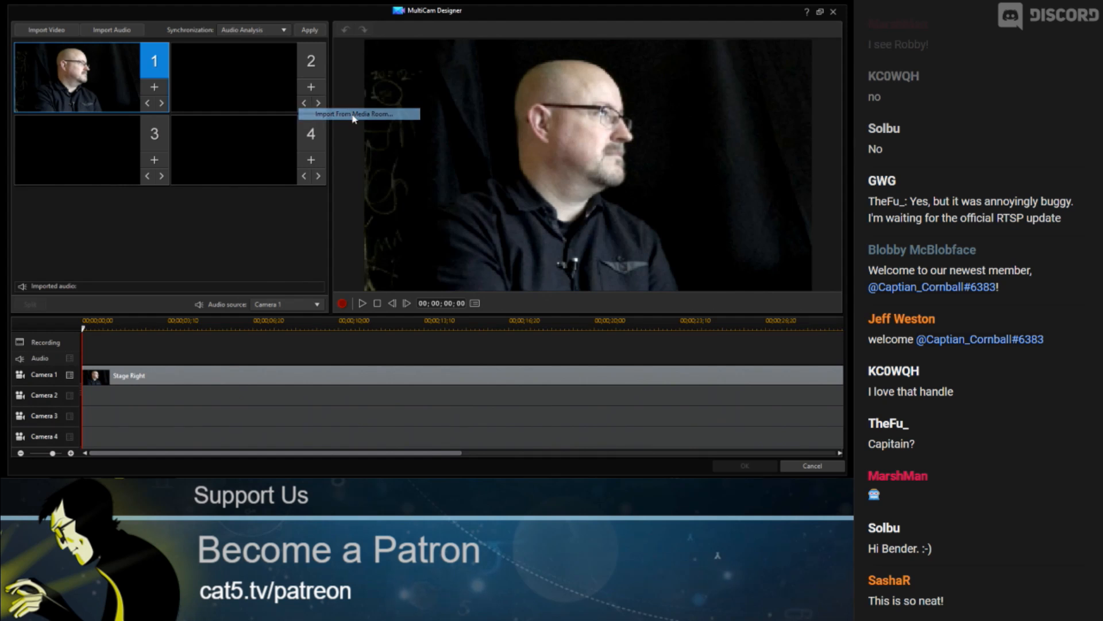
left_click(317, 166)
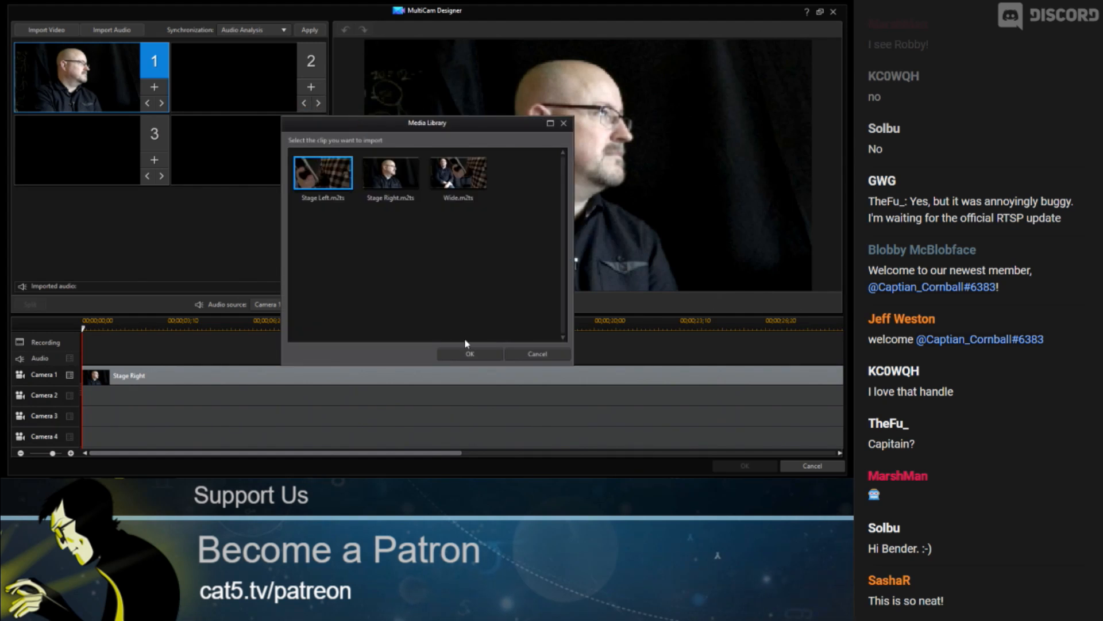
left_click(469, 353)
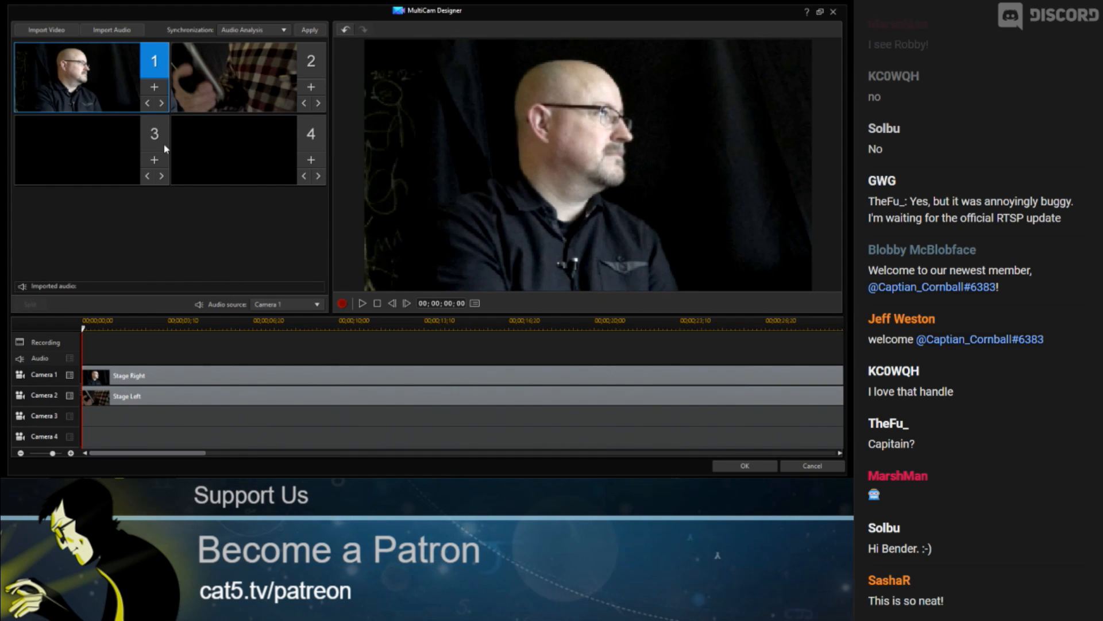
Import the Wide clip from the media library into camera 3
left_click(154, 159)
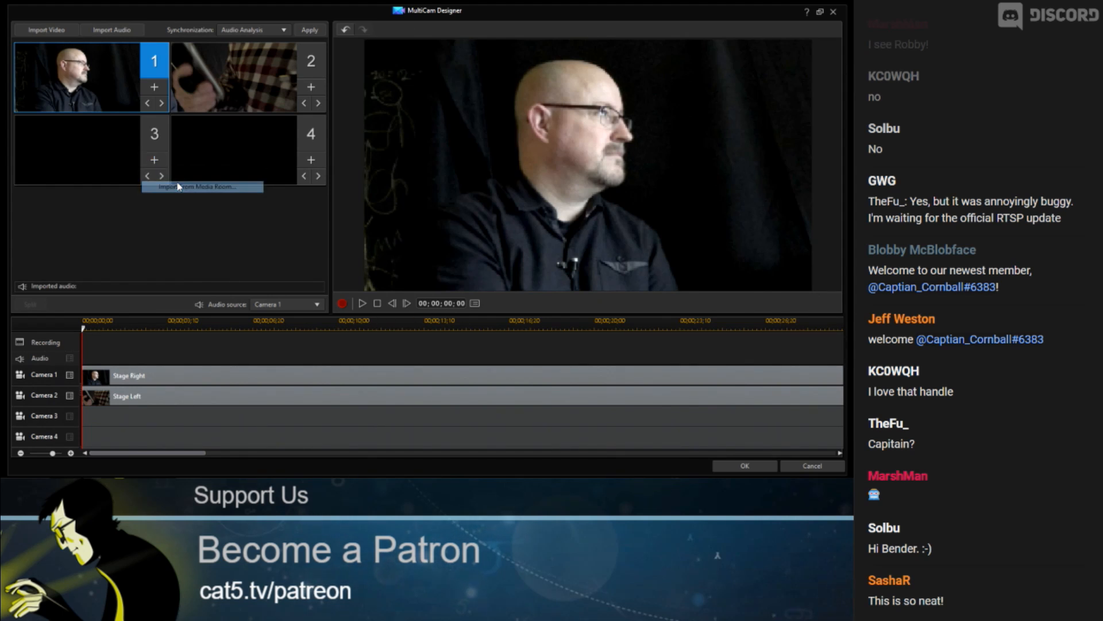
left_click(178, 186)
left_click(435, 171)
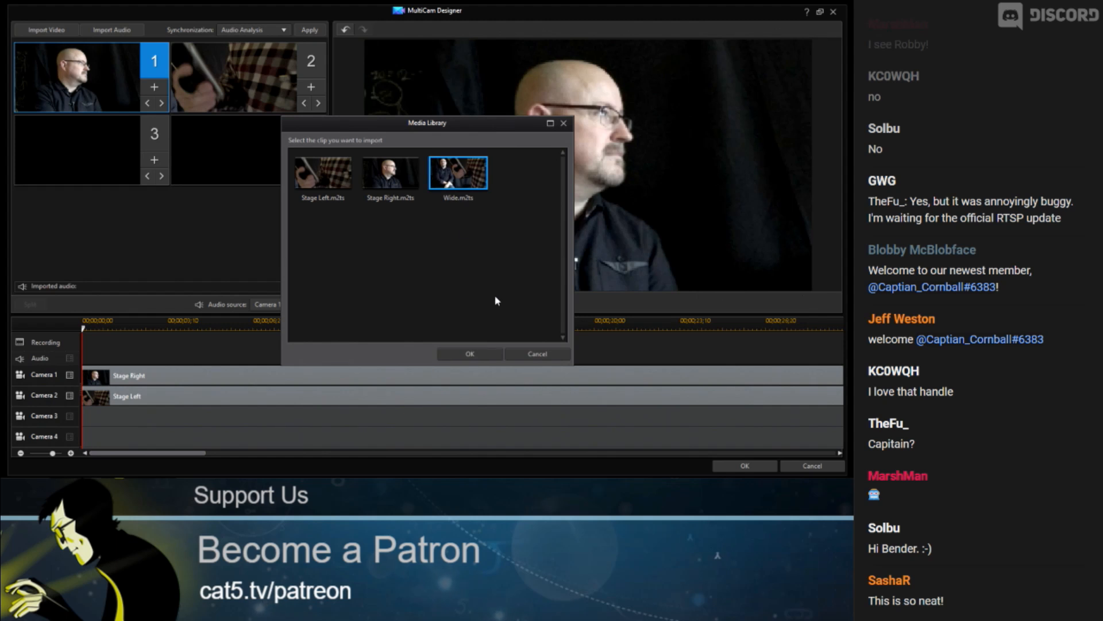
left_click(483, 352)
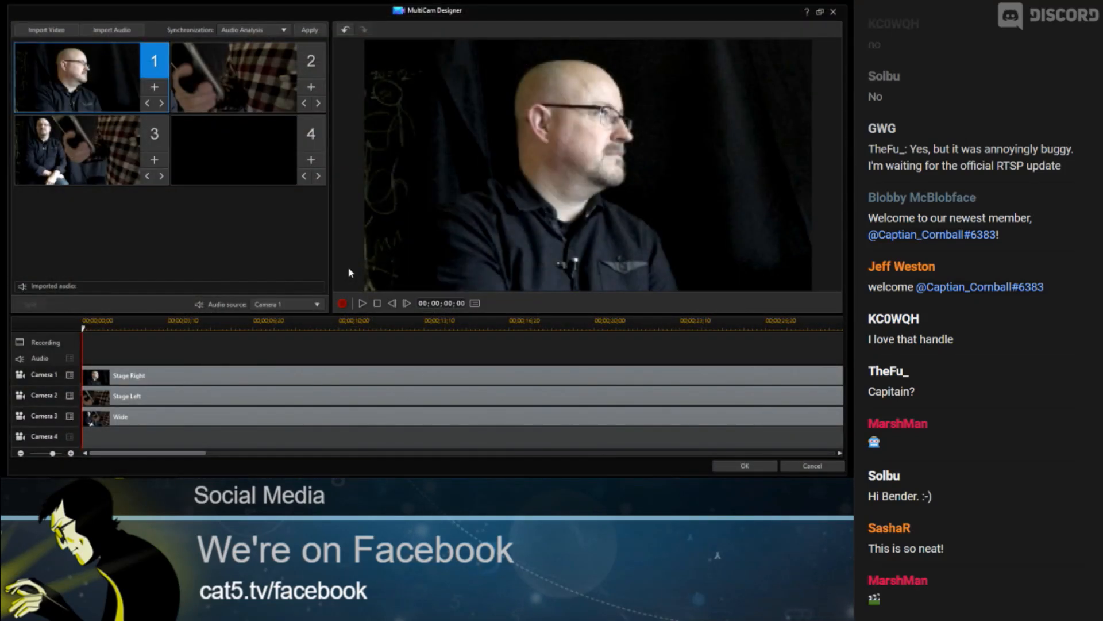
Select camera 3, move the playhead to about 10 seconds and start recording the multicam switch
left_click(47, 153)
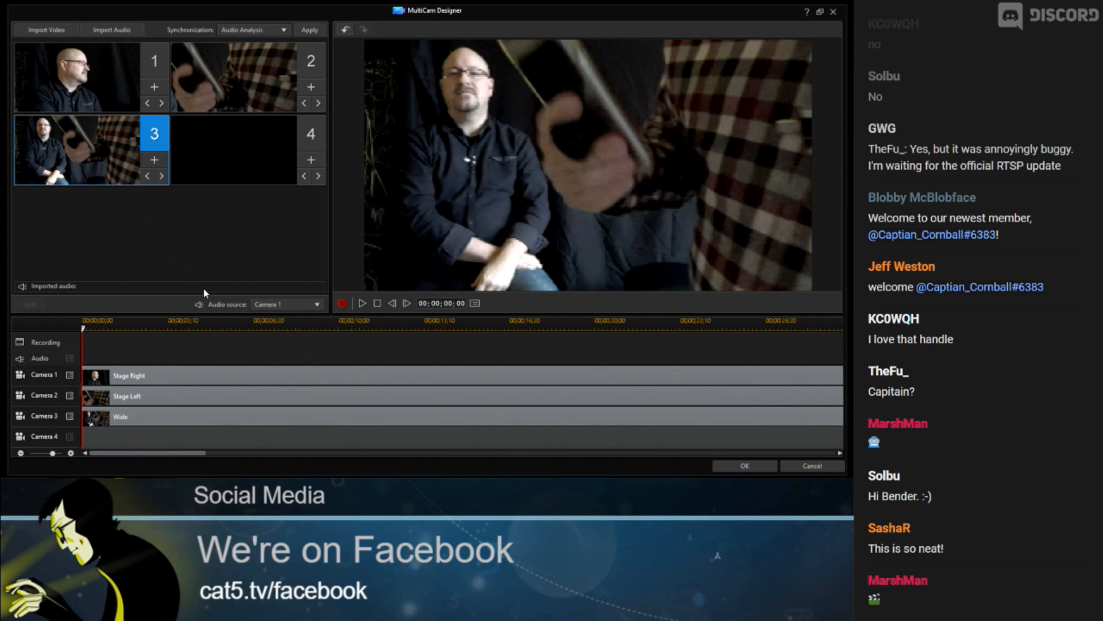
left_click(259, 322)
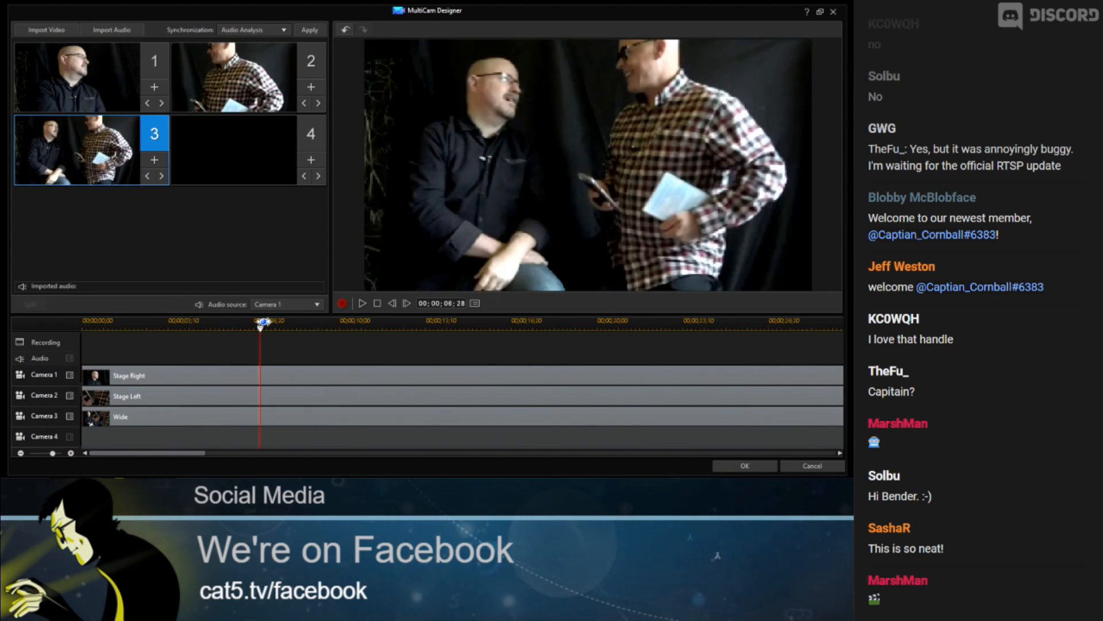
left_click(325, 323)
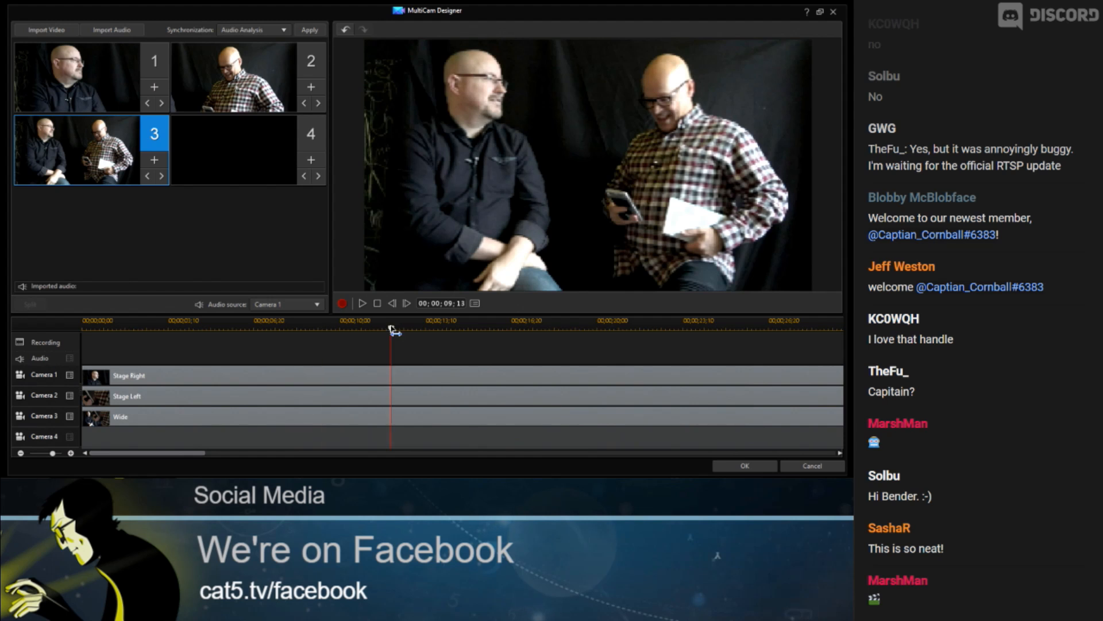
left_click(391, 326)
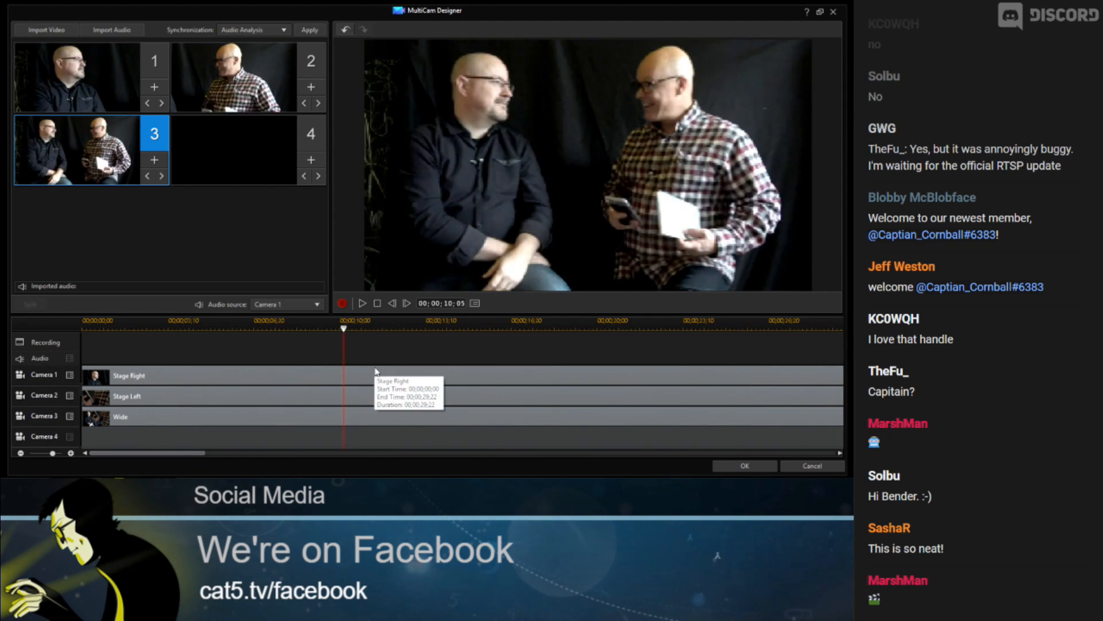
left_click(344, 307)
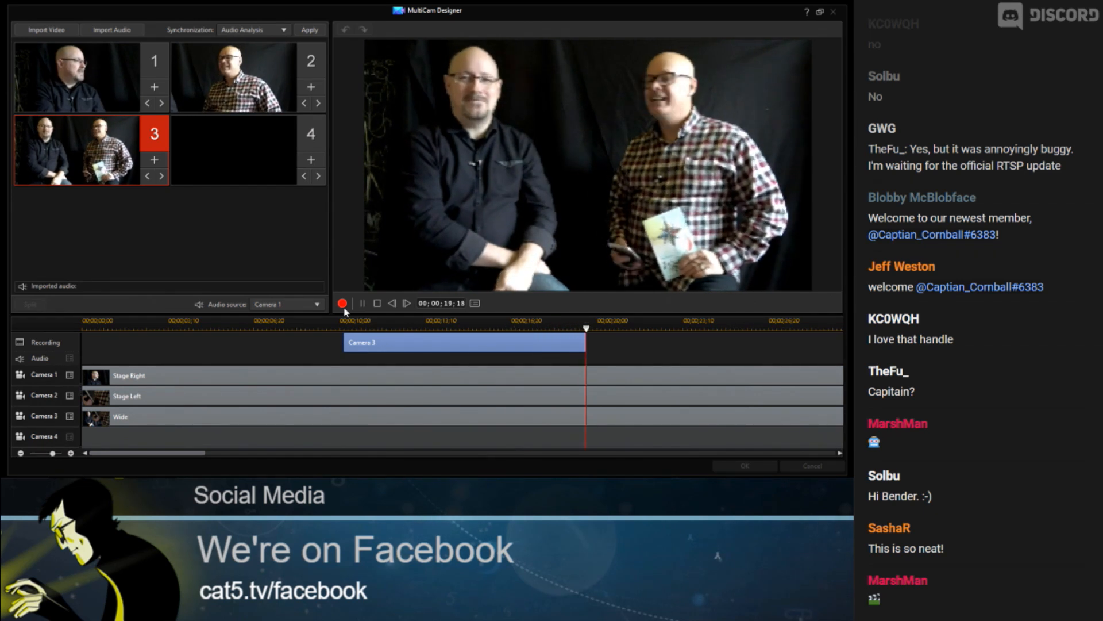
Switch live between cameras 1, 2 and 3 while recording, then stop the recording
key("1")
key("2")
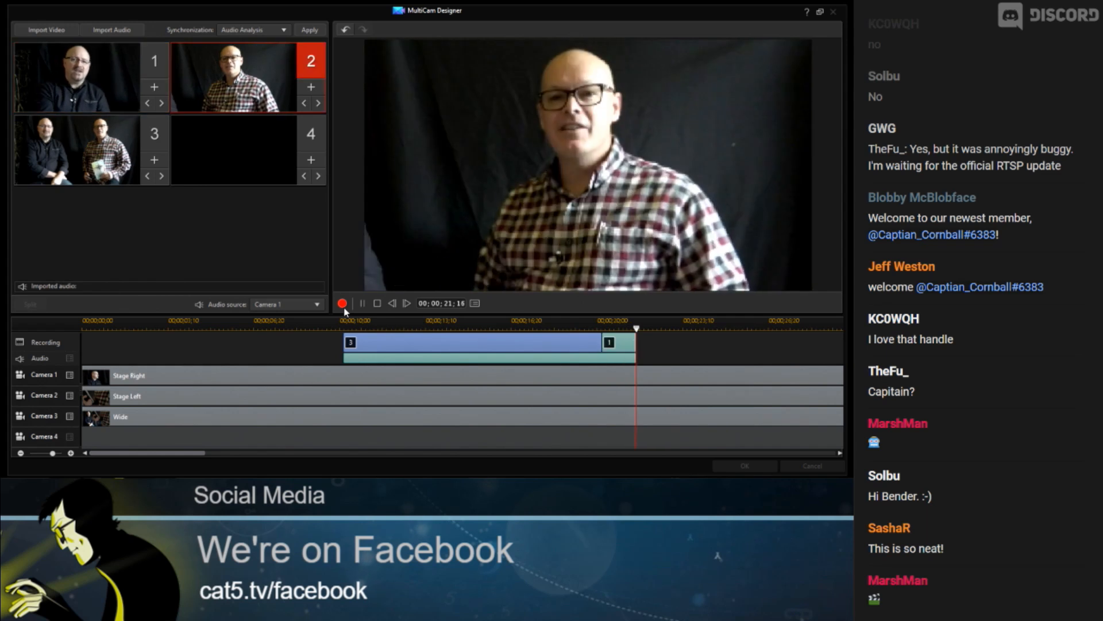
key("3")
key("2")
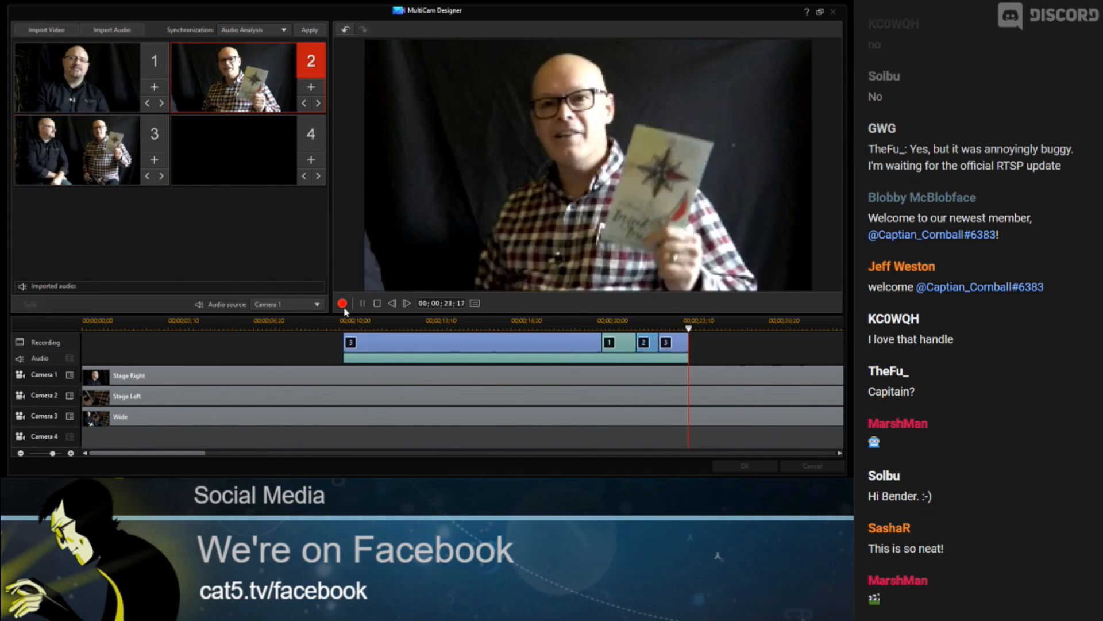
key("1")
key("3")
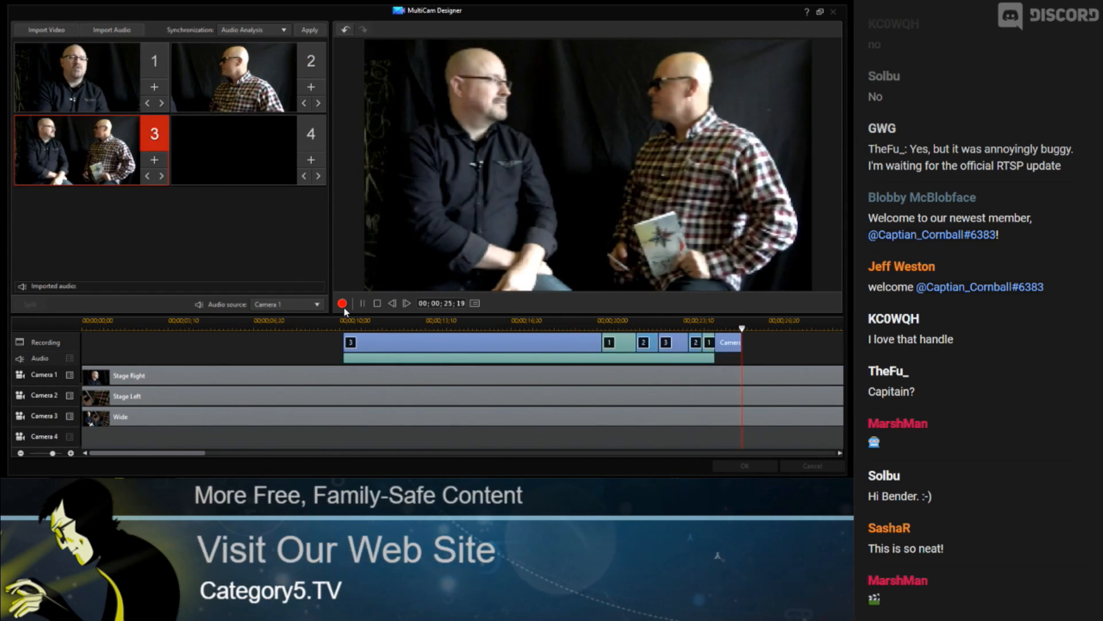
key("2")
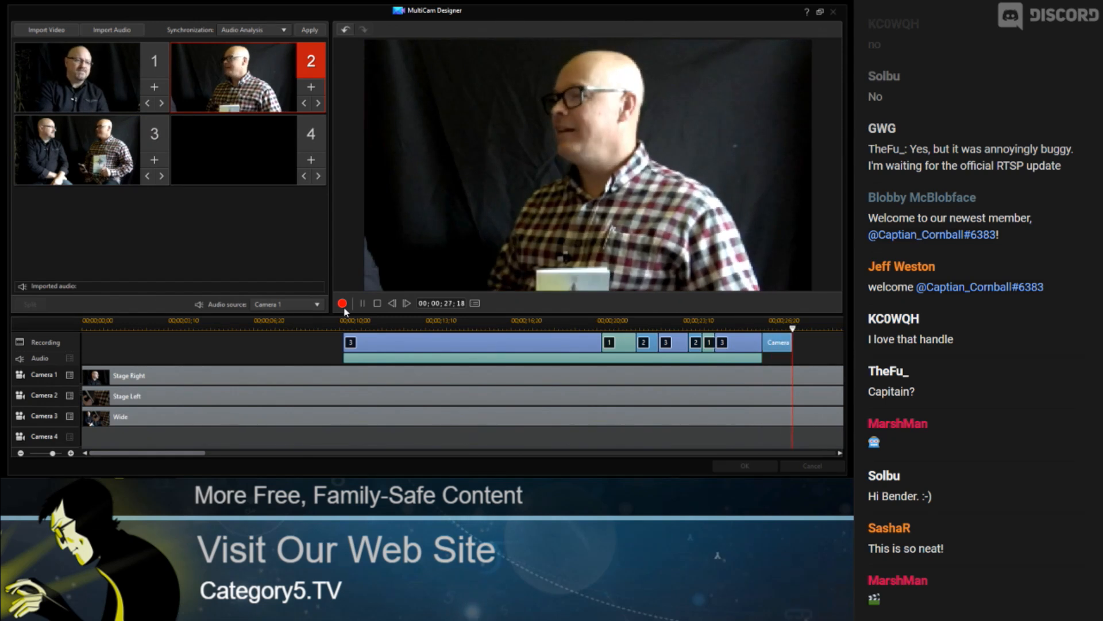
key("1")
key("3")
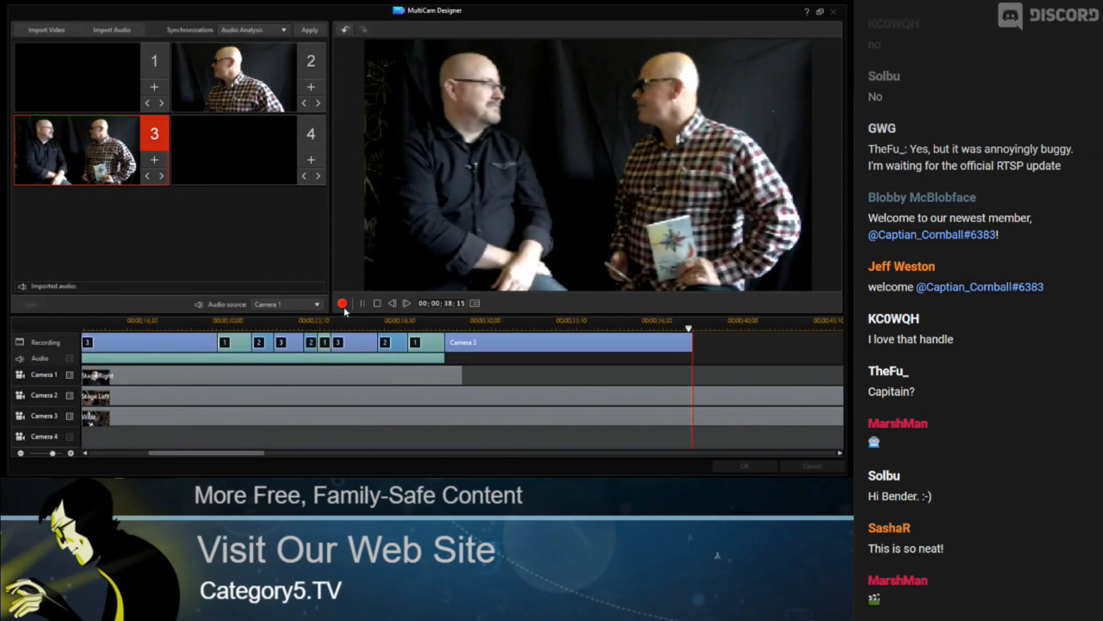
key("2")
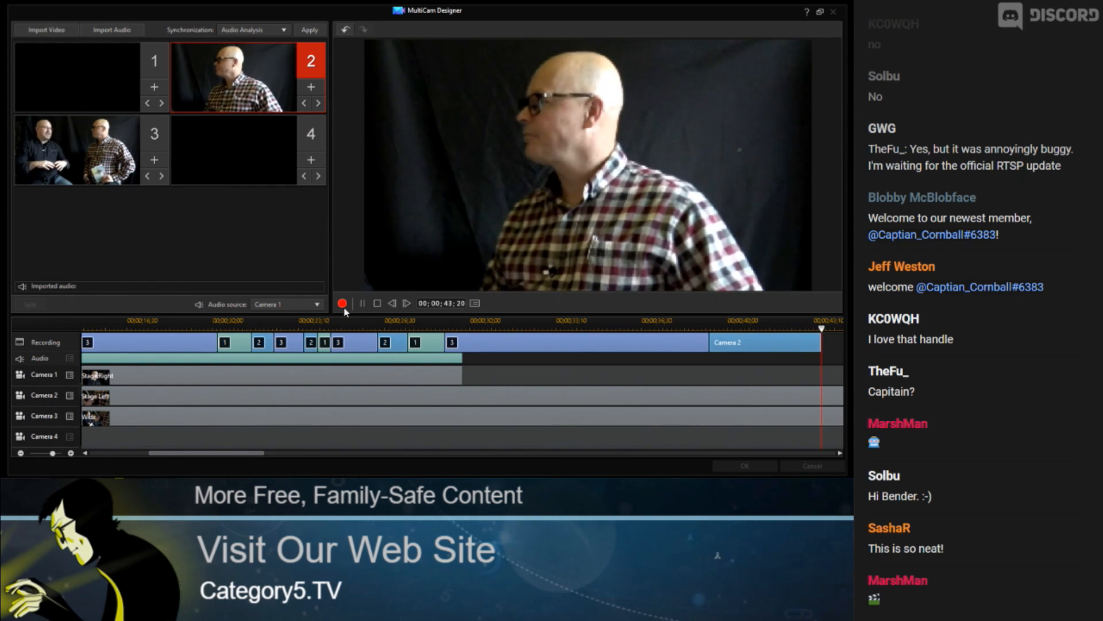
key("3")
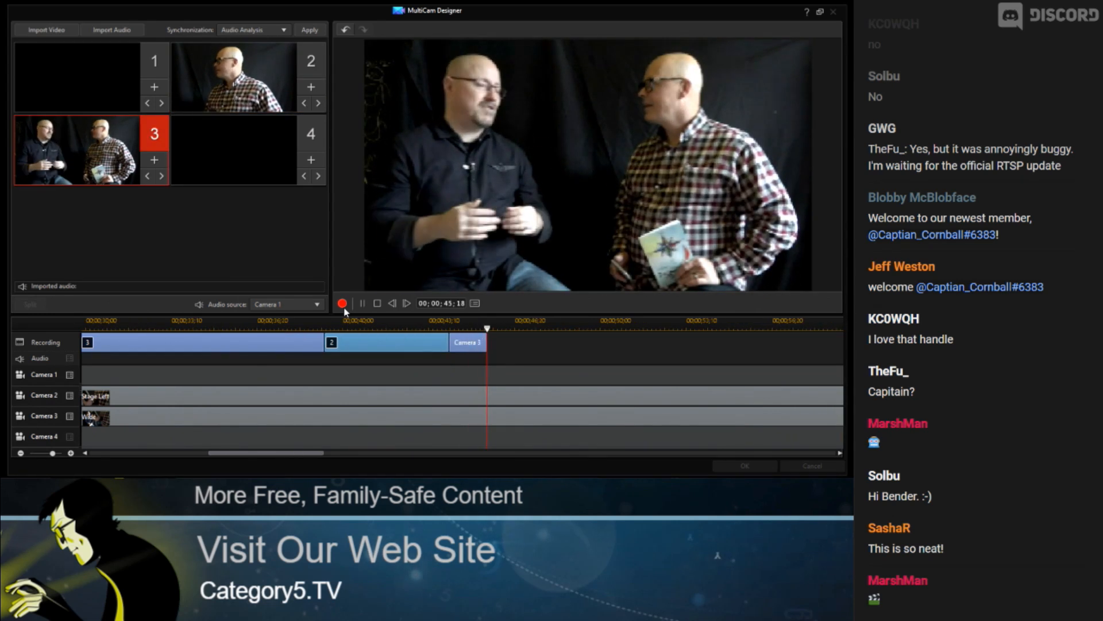
key("1")
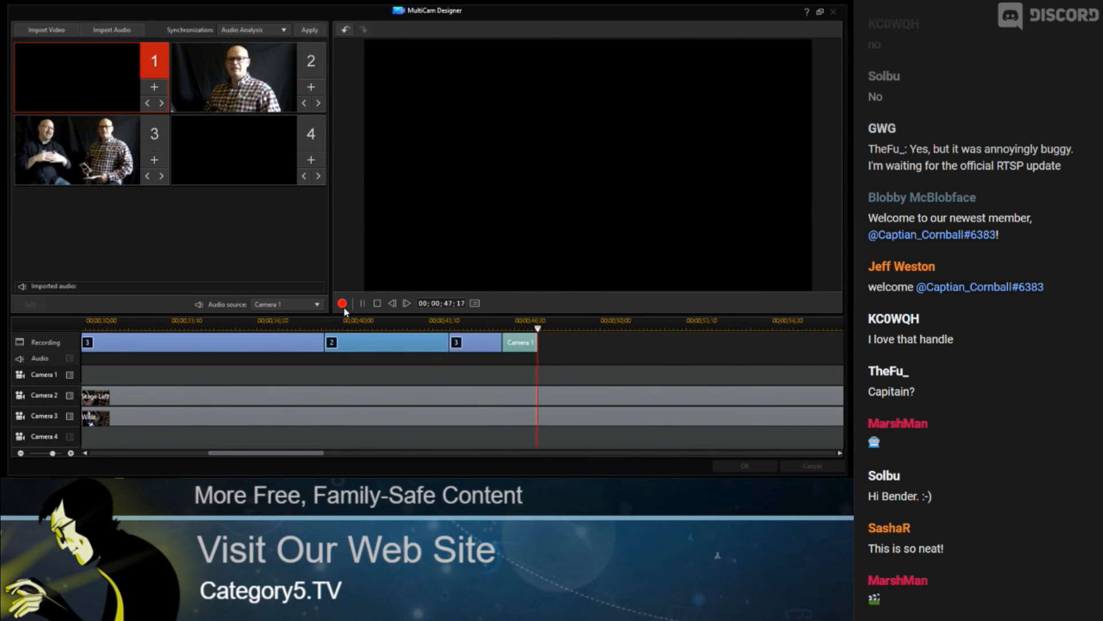
key("2")
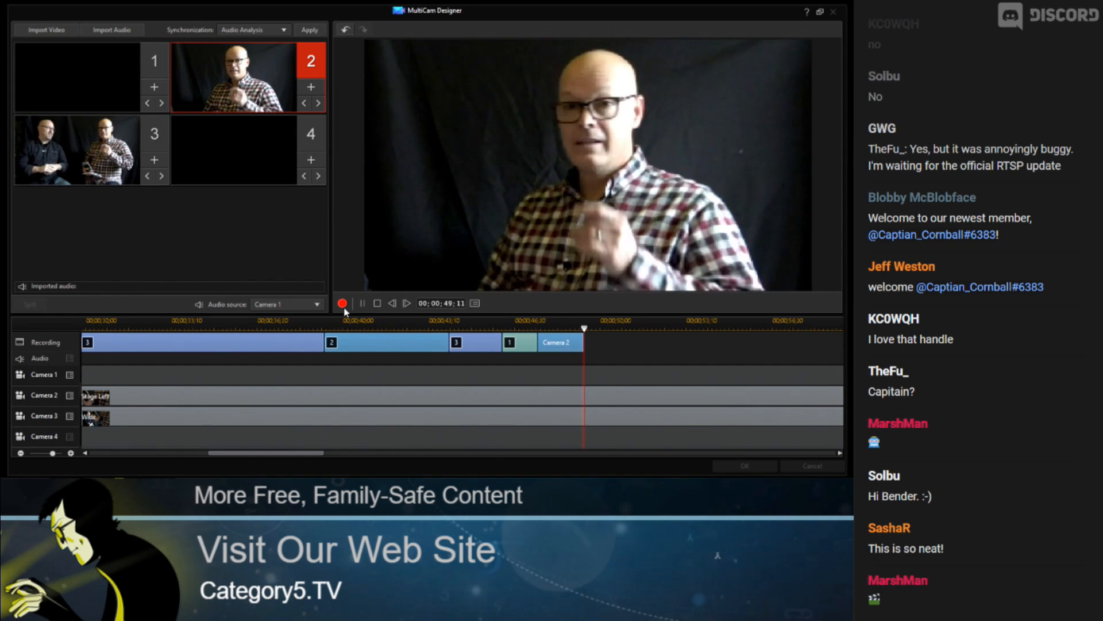
key("3")
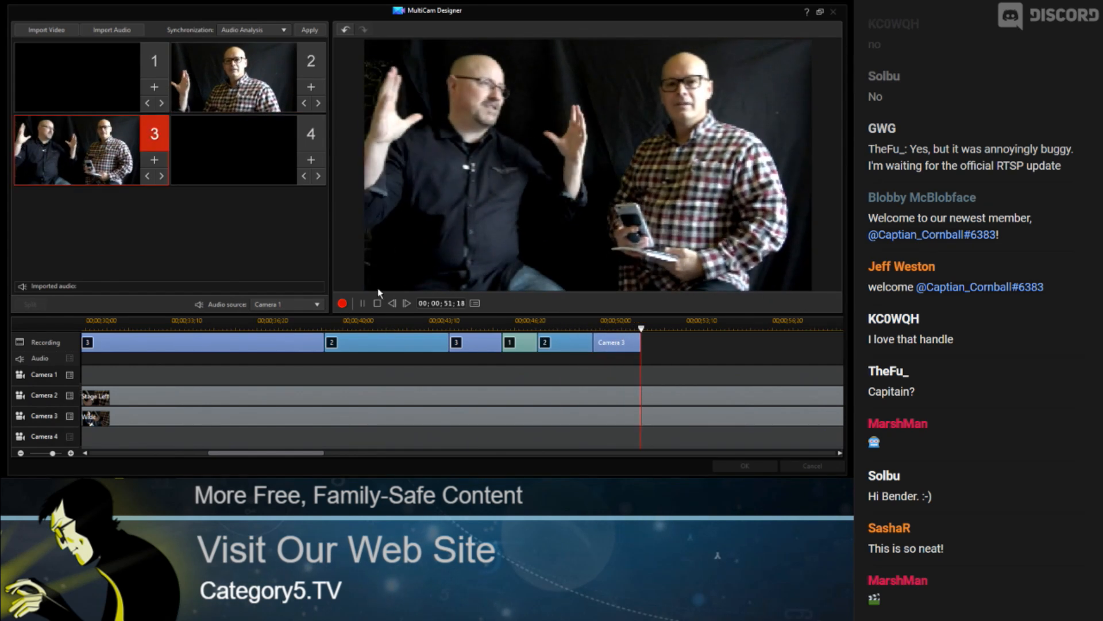
left_click(363, 303)
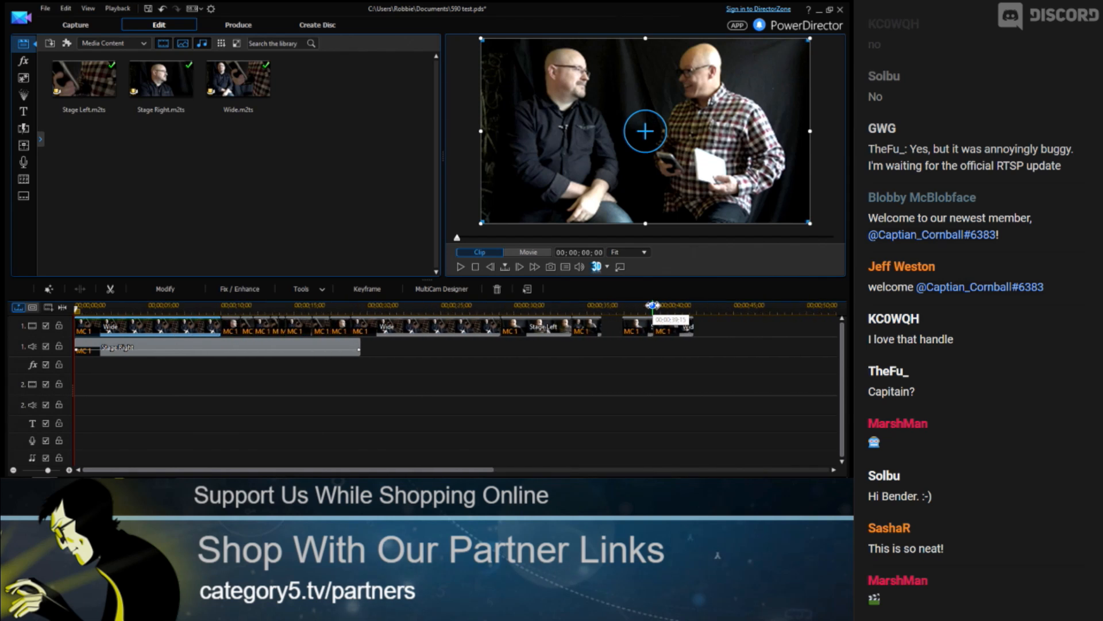
Play back the multicam edit on the timeline
key("space")
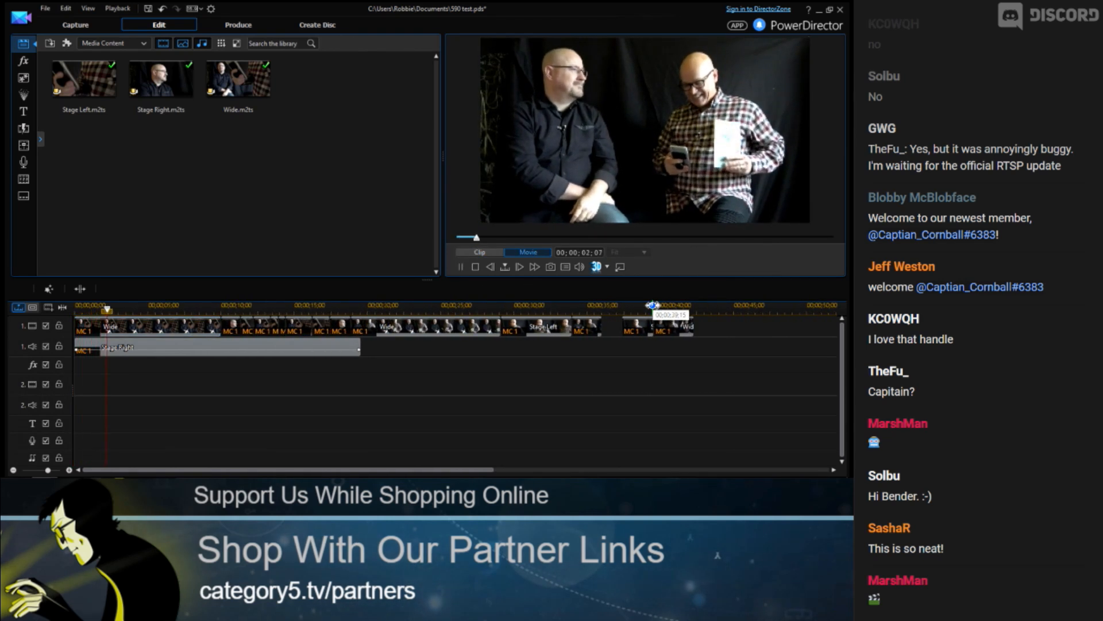
left_click(217, 306)
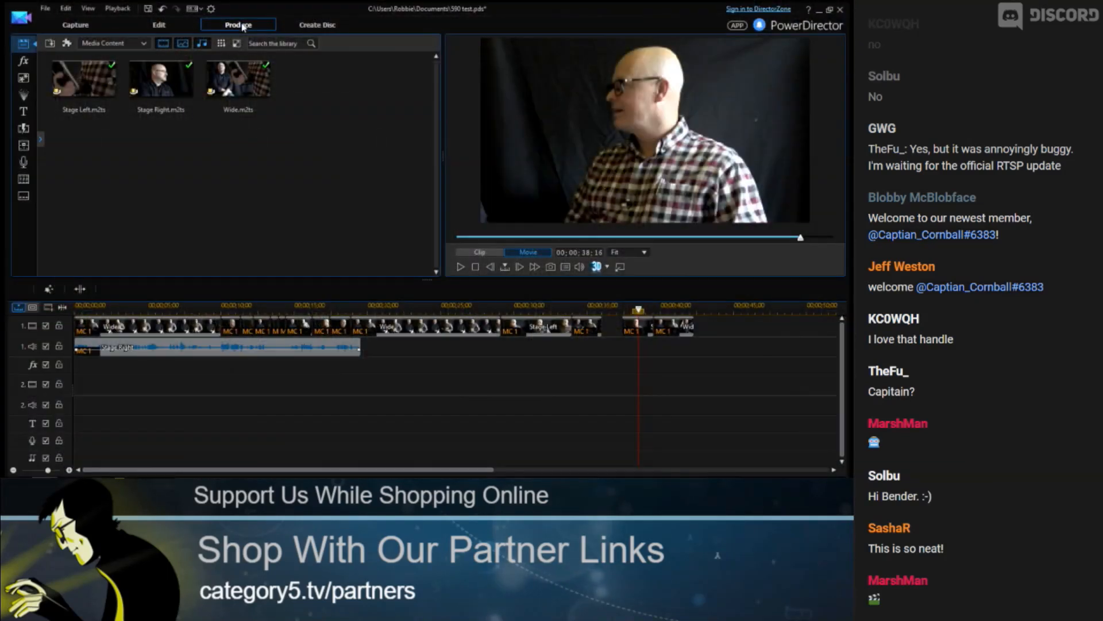
Open Produce and set the H.264 AVC output to MP4 with the Custom profile type
left_click(244, 26)
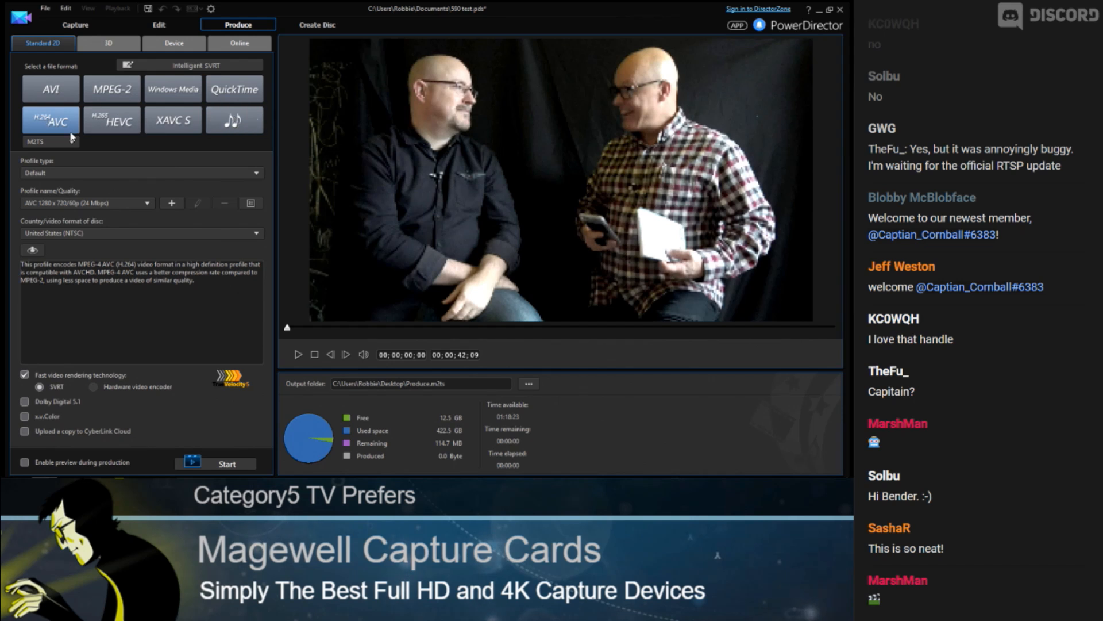
left_click(51, 142)
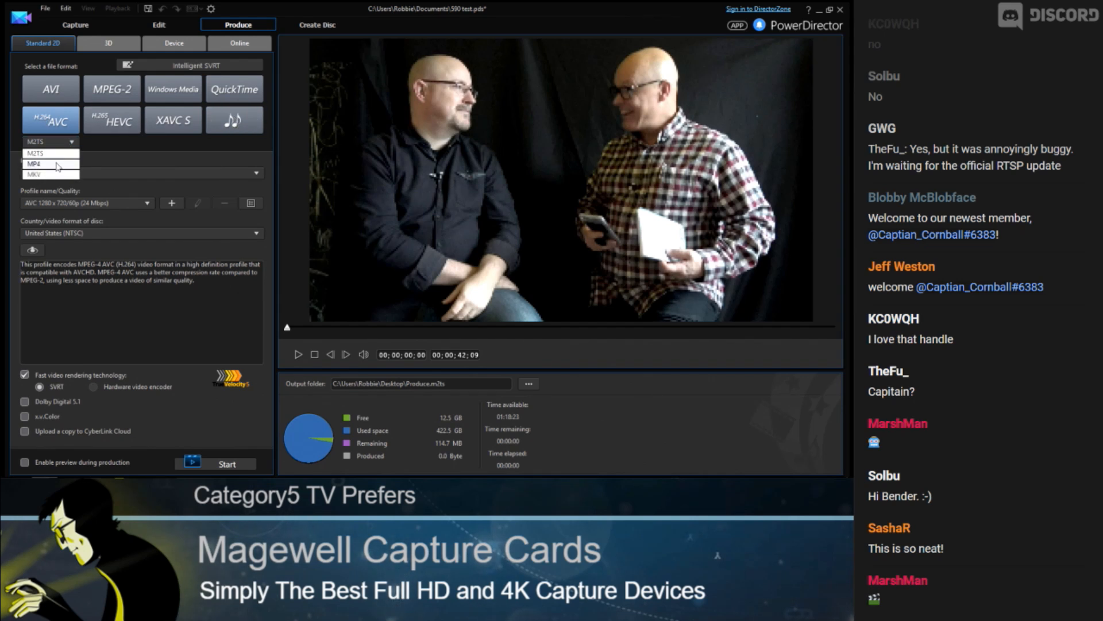
left_click(58, 165)
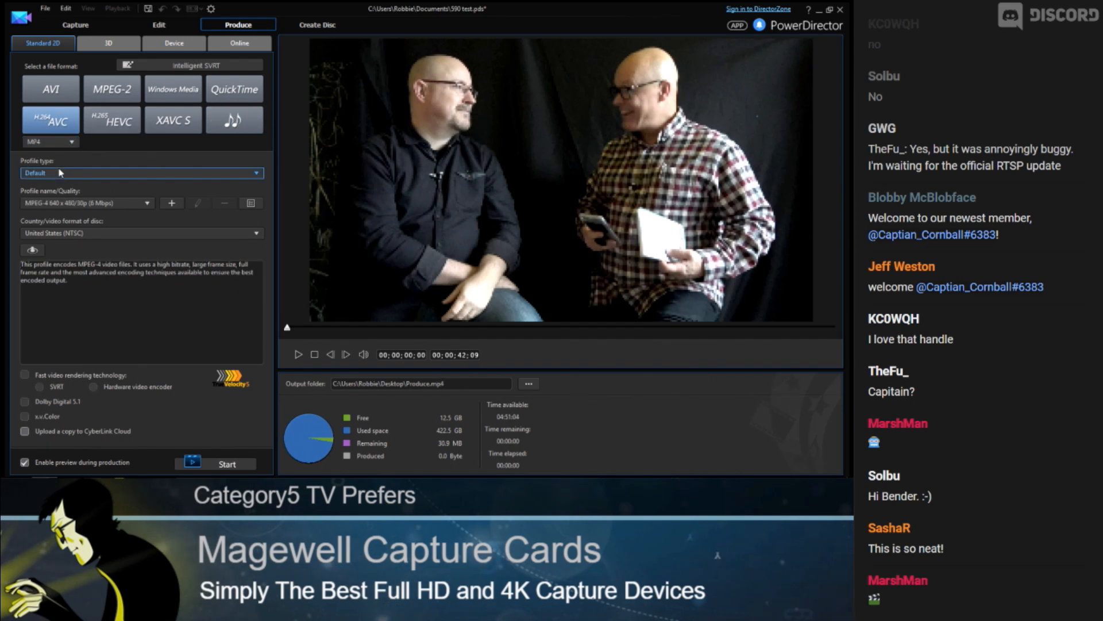
left_click(61, 173)
left_click(58, 194)
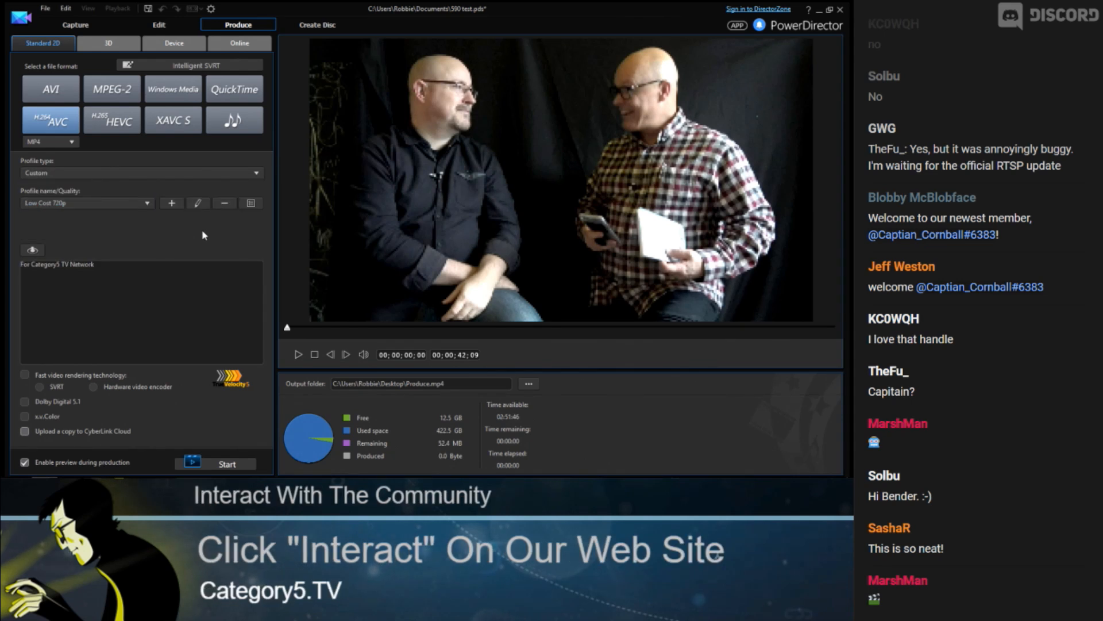
Review the video settings of the Low Cost 720p quality profile, then close the profile setup
left_click(198, 203)
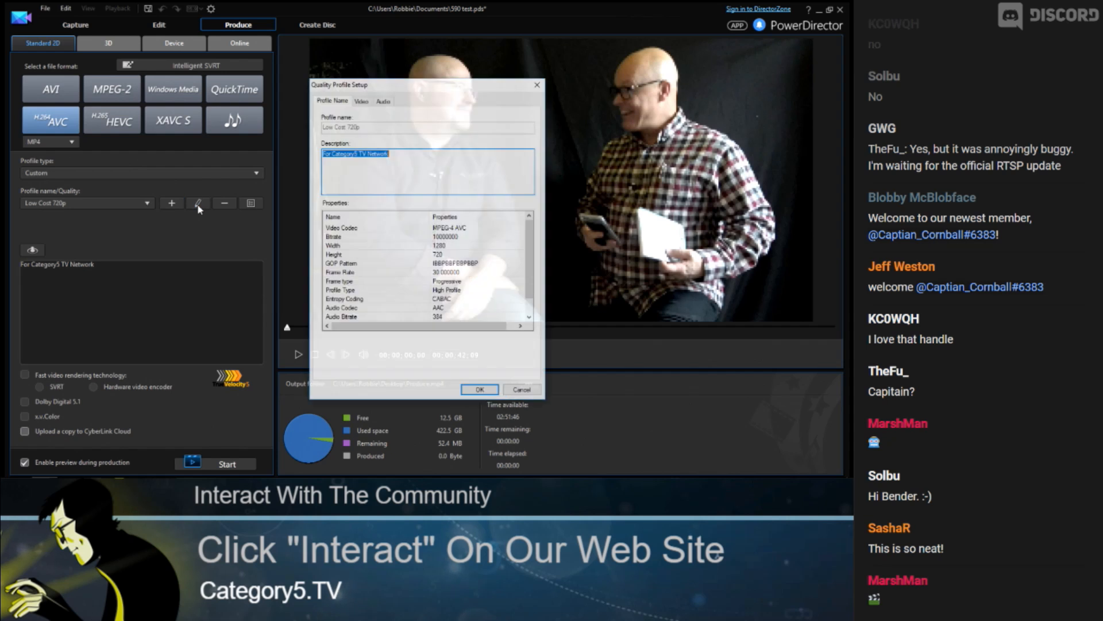
left_click(362, 101)
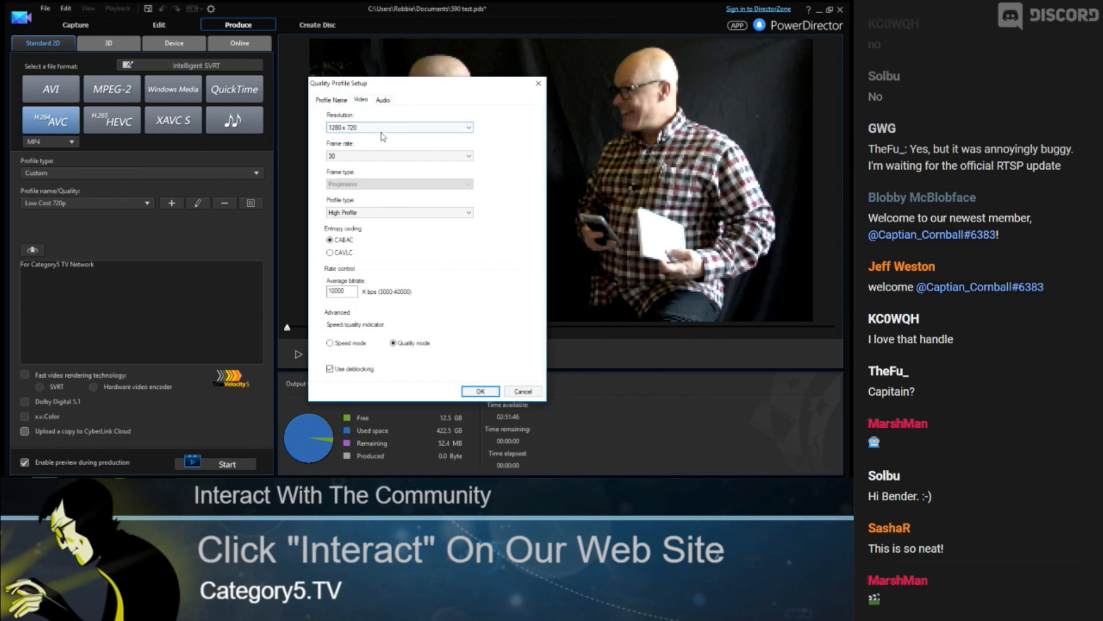
left_click_drag(350, 295, 332, 295)
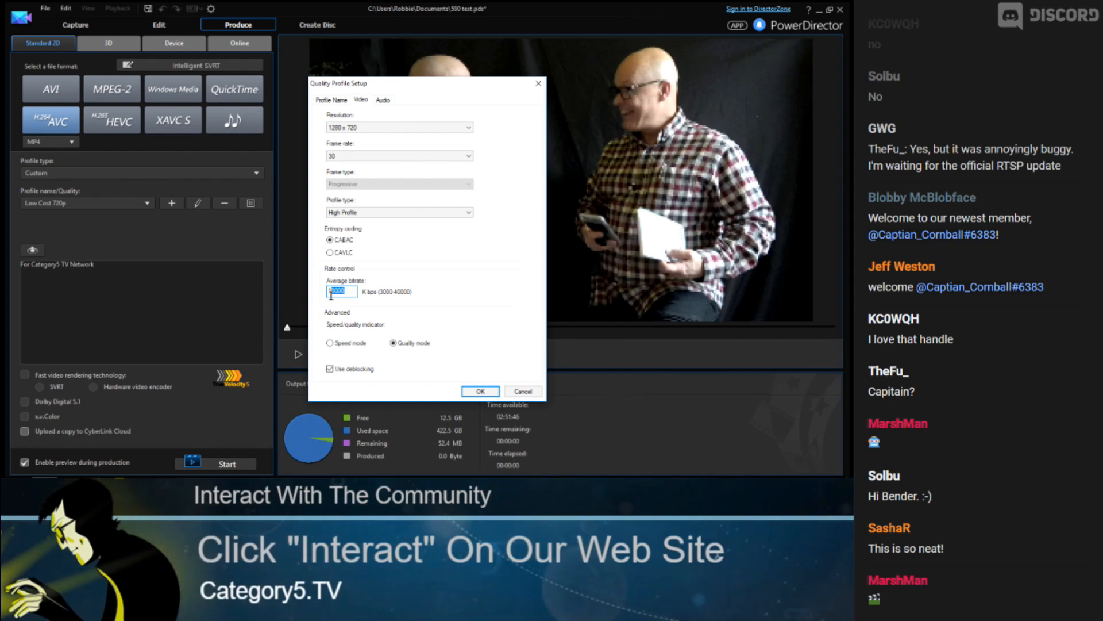
left_click(525, 392)
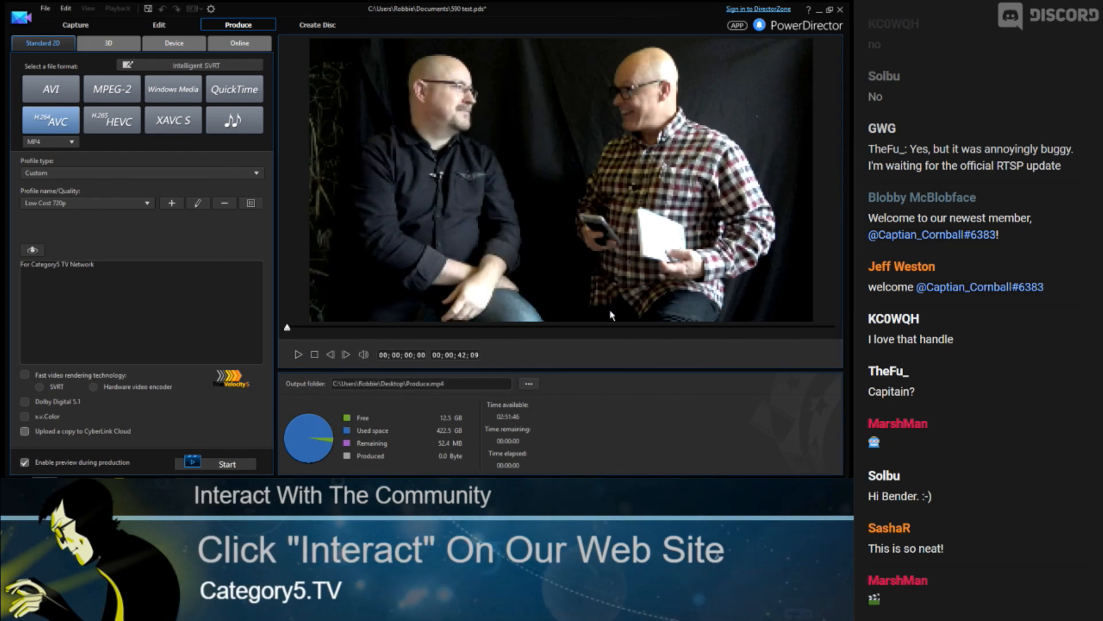
Set the output file to Final.mp4 on the Desktop and start producing the video
left_click(528, 383)
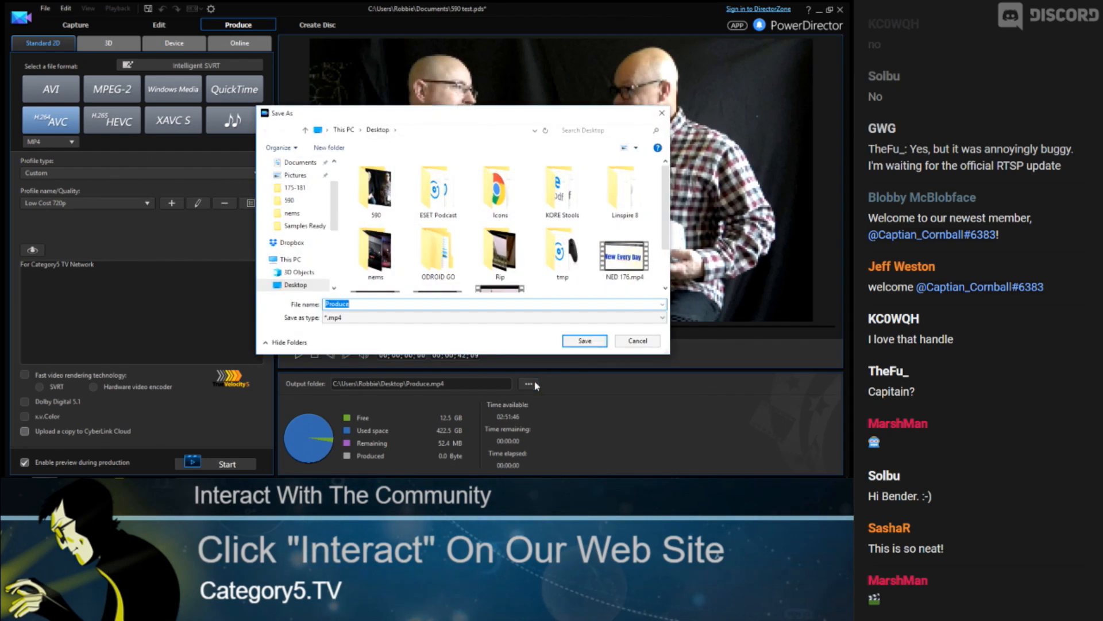
left_click(299, 285)
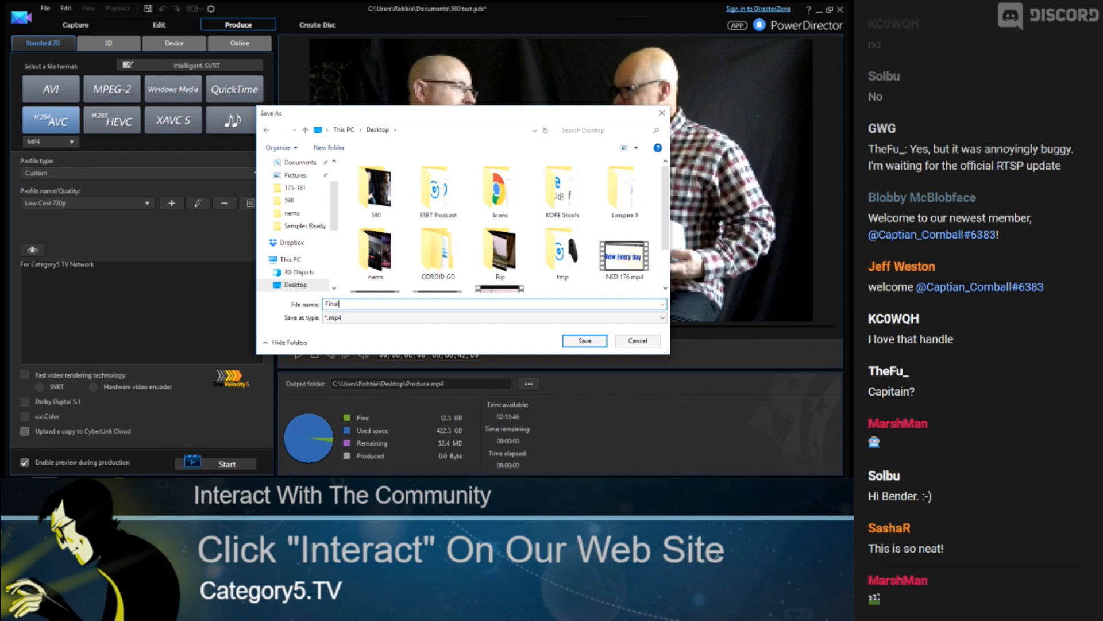
key("Return")
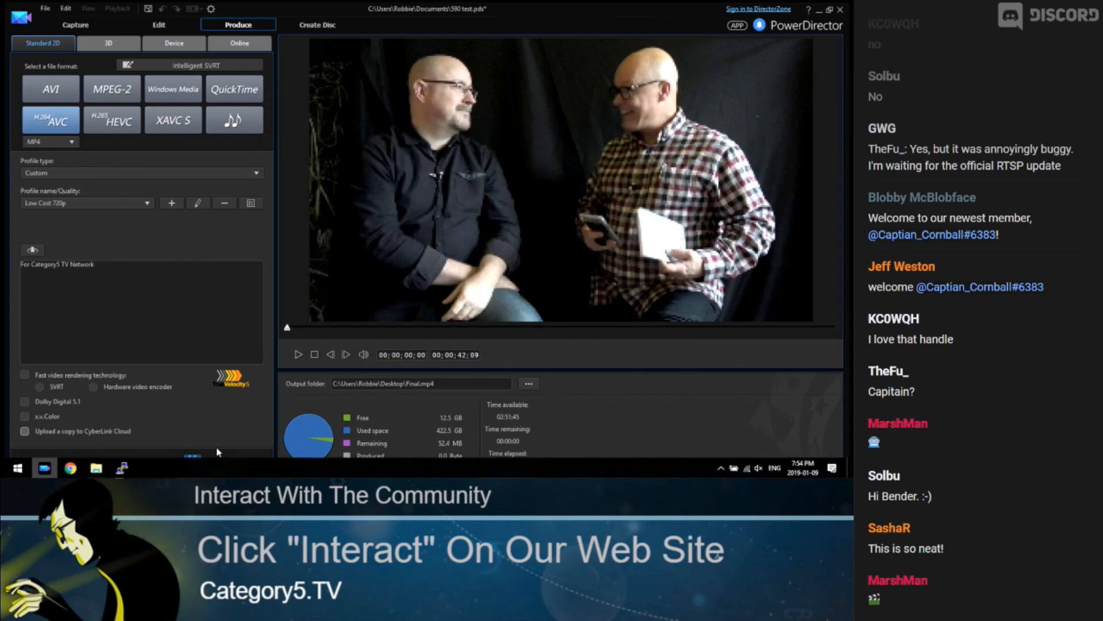
left_click(224, 464)
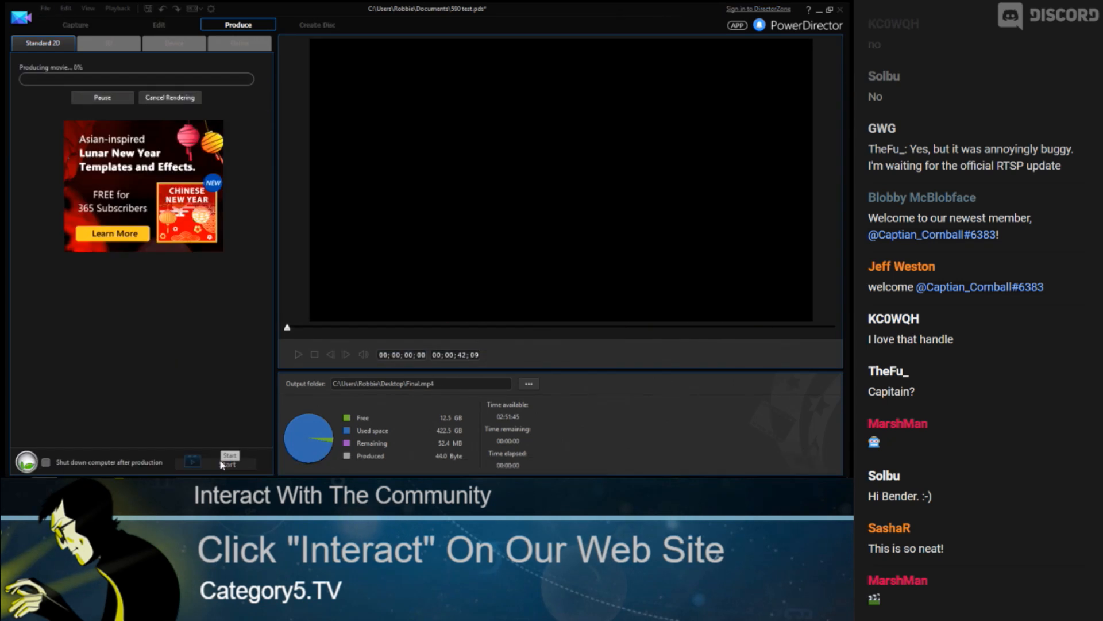